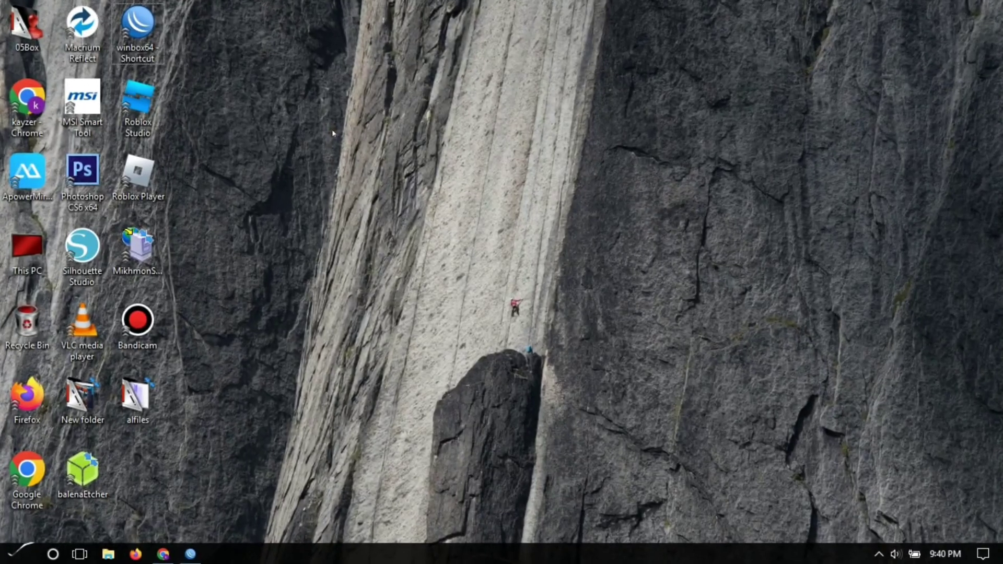
- Launch WinBox and connect to the hAP lite router picked from the Neighbors list
double_click(137, 26)
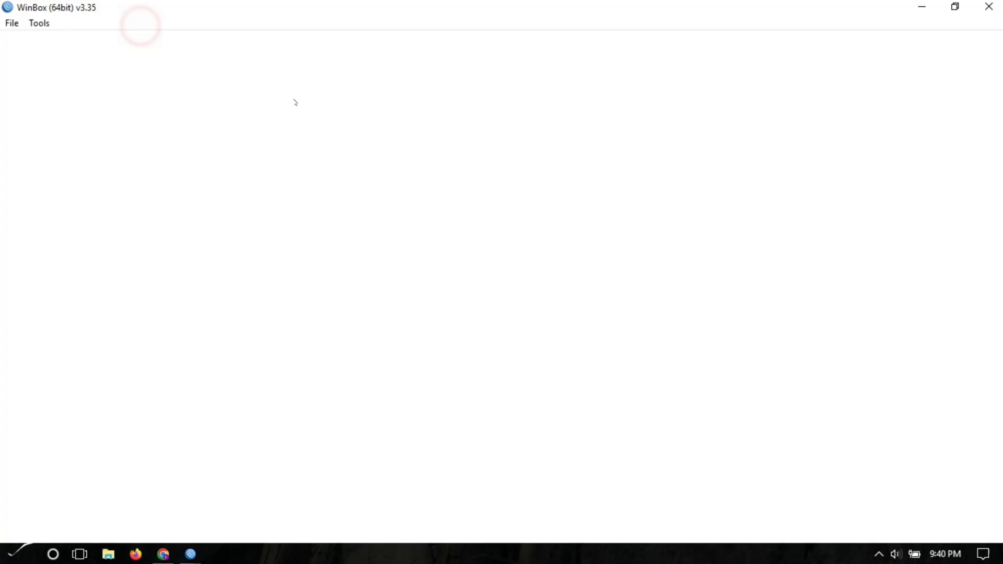
left_click(26, 208)
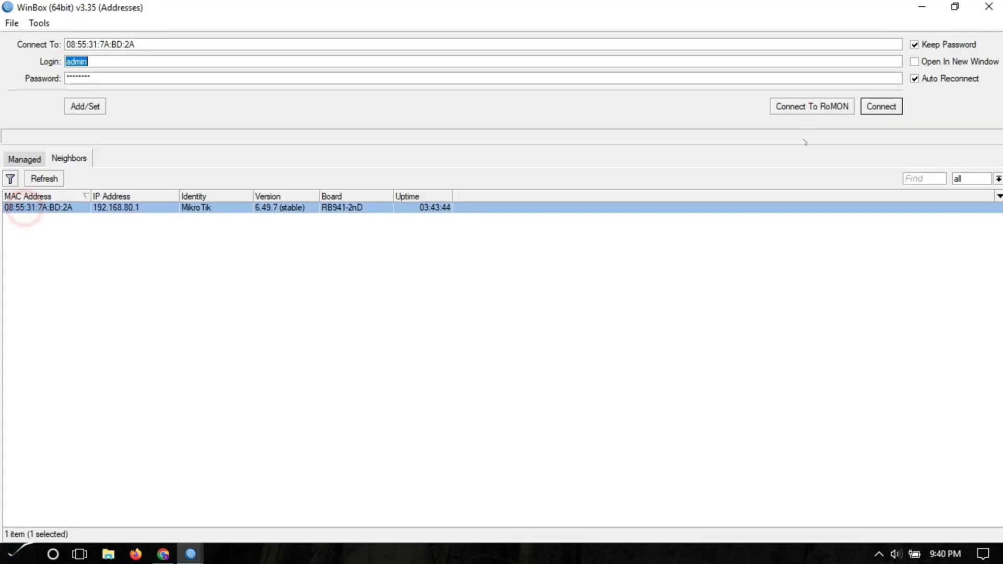
left_click(883, 106)
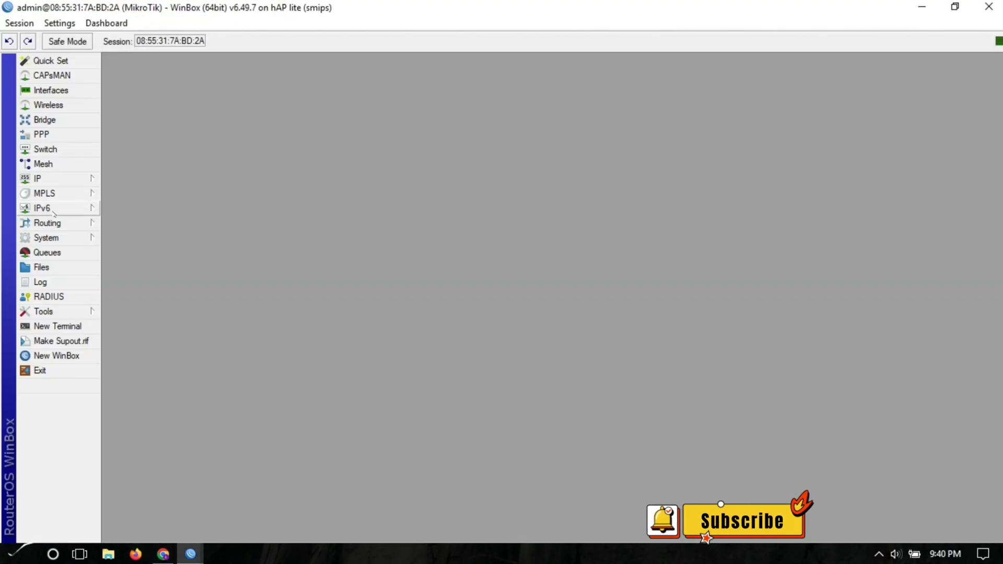
- Reset the router configuration with No Default Configuration and Do Not Backup, confirming the reboot
left_click(55, 239)
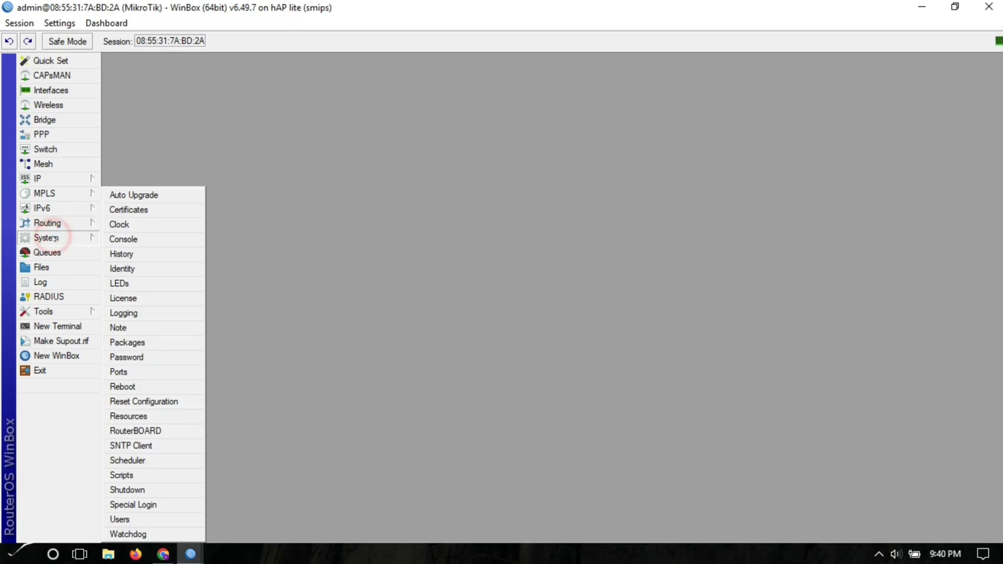
left_click(133, 400)
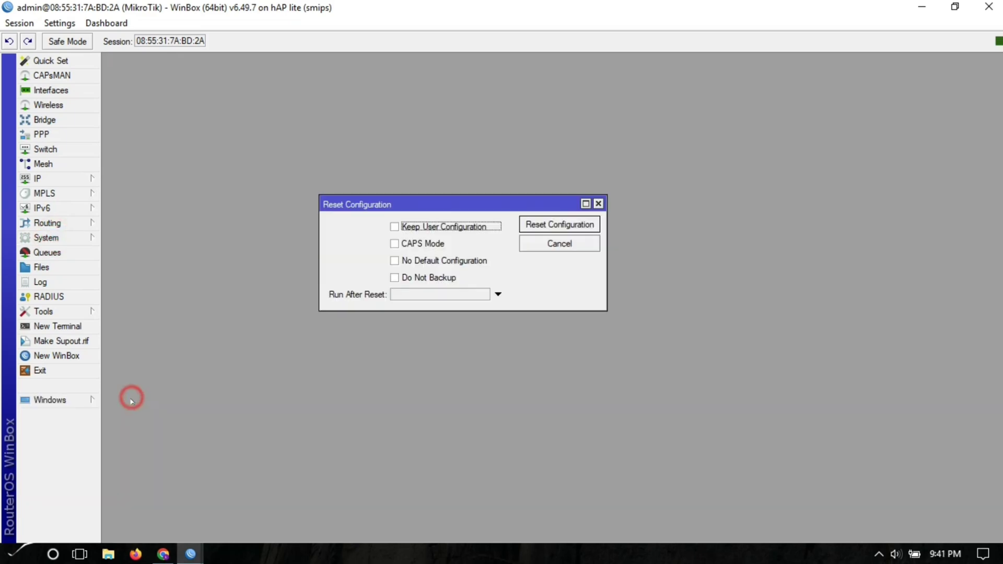
left_click(403, 261)
left_click(405, 279)
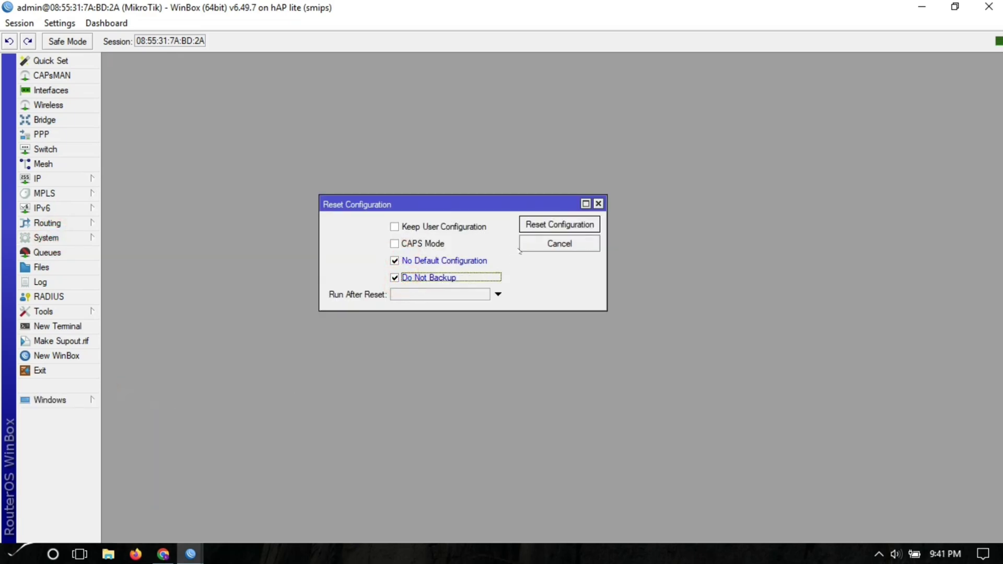
left_click(542, 225)
left_click(560, 296)
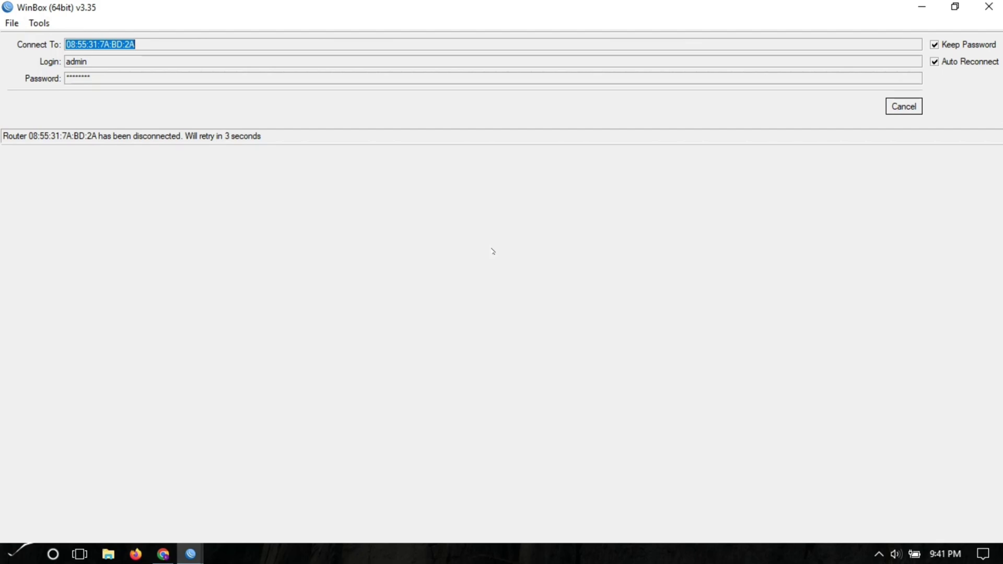
- Stop reconnecting, clear the stored password, and reselect the rebooted router from refreshed neighbors
left_click(125, 79)
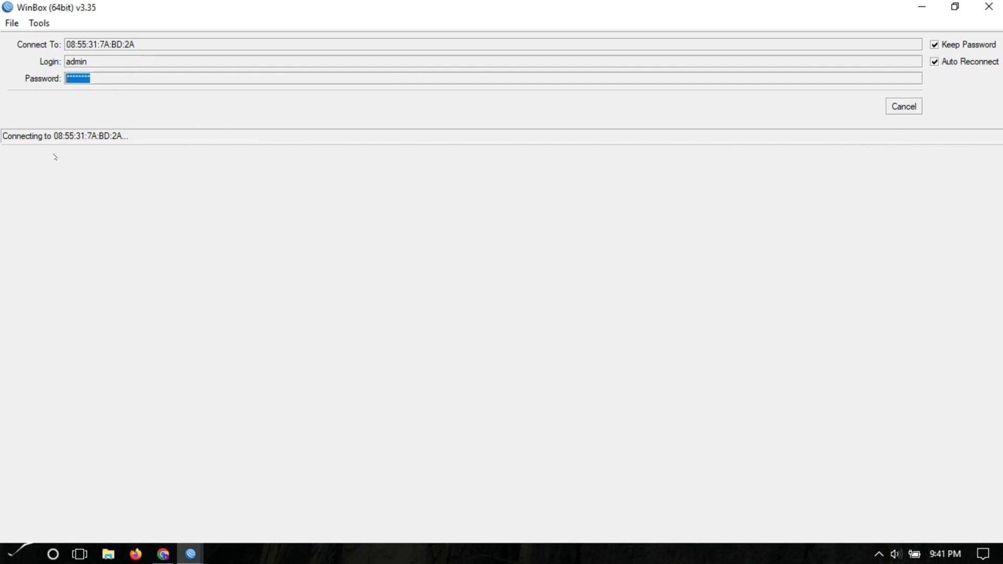
left_click(904, 107)
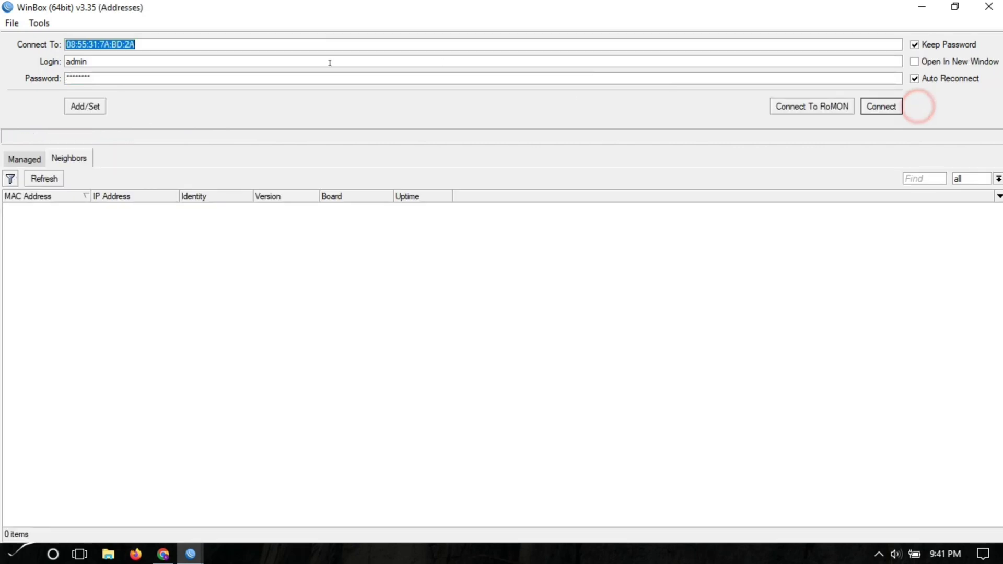
left_click(110, 78)
key("BackSpace")
left_click(150, 296)
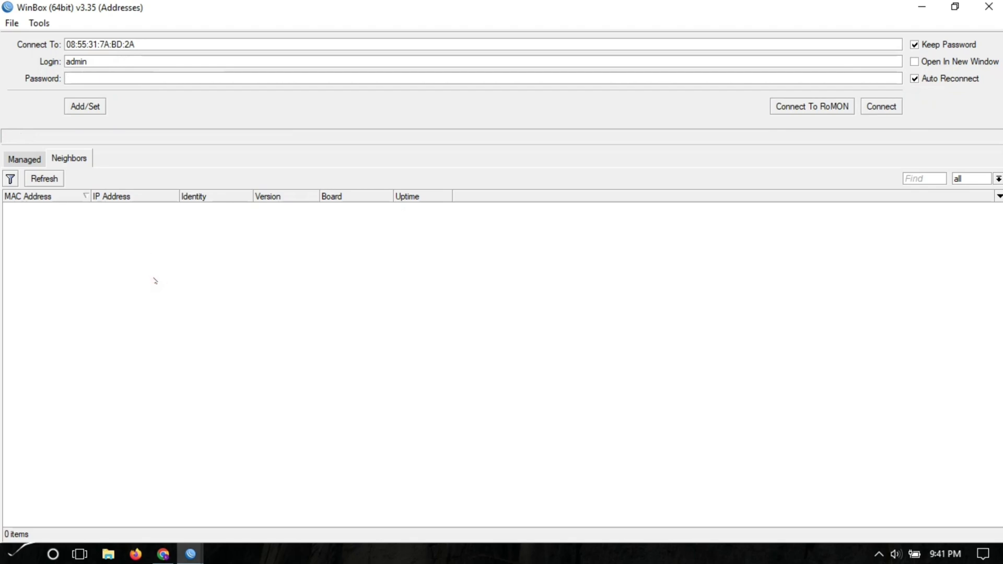
left_click(44, 178)
left_click(89, 237)
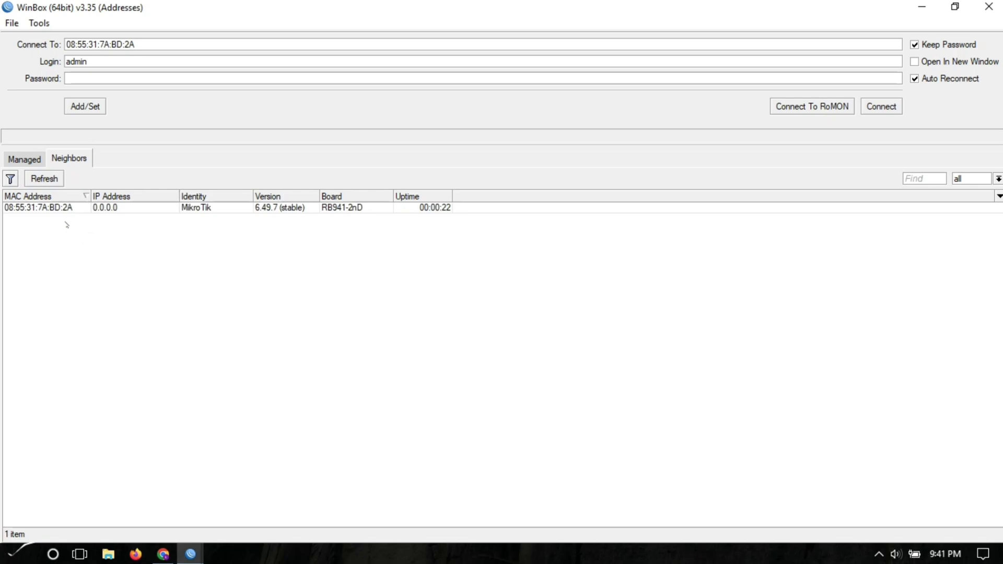
double_click(61, 208)
- Log in, replace the expired password with a new admin password, and reconnect using it
left_click(891, 107)
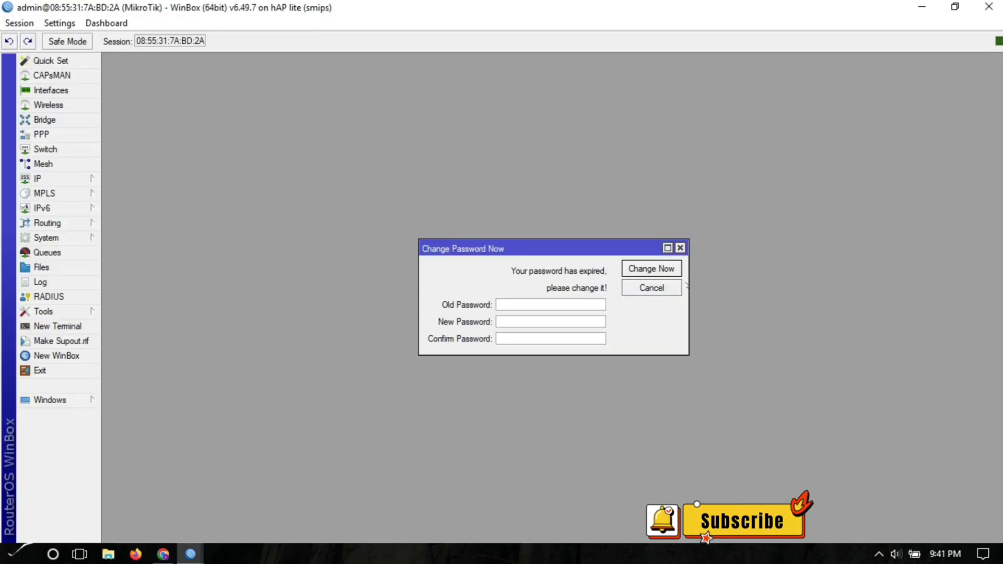
left_click(587, 318)
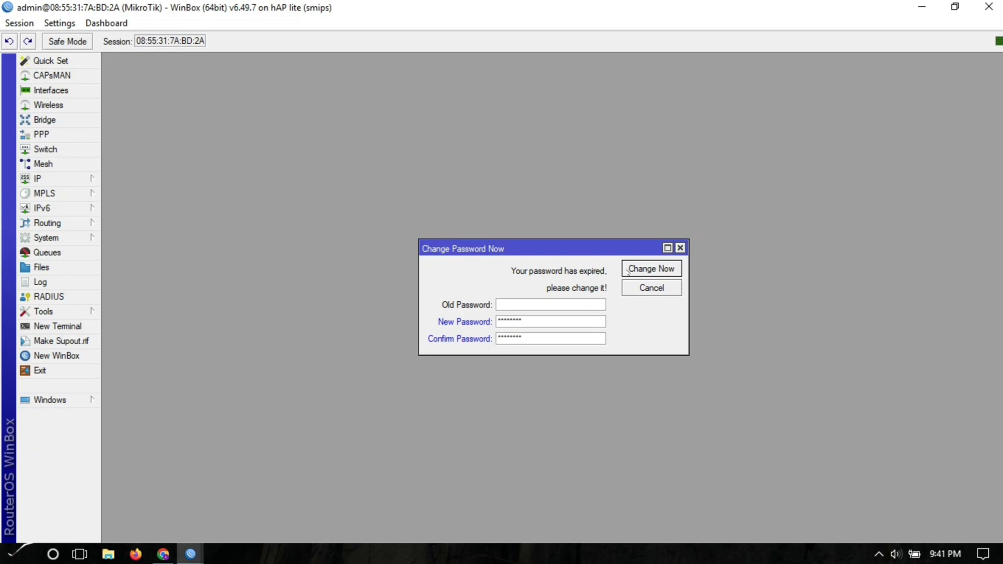
left_click(665, 268)
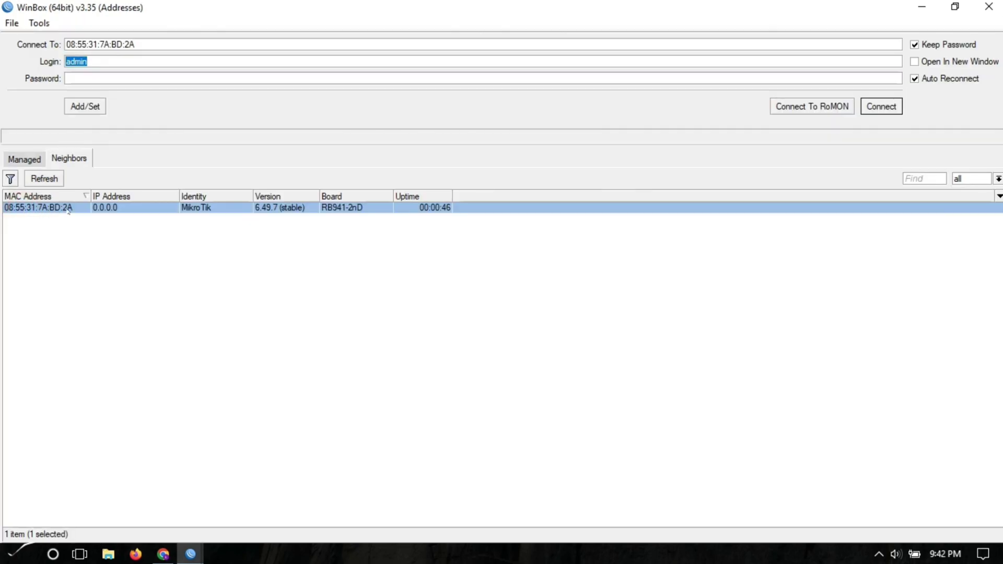
left_click(157, 81)
type("admin")
left_click(880, 107)
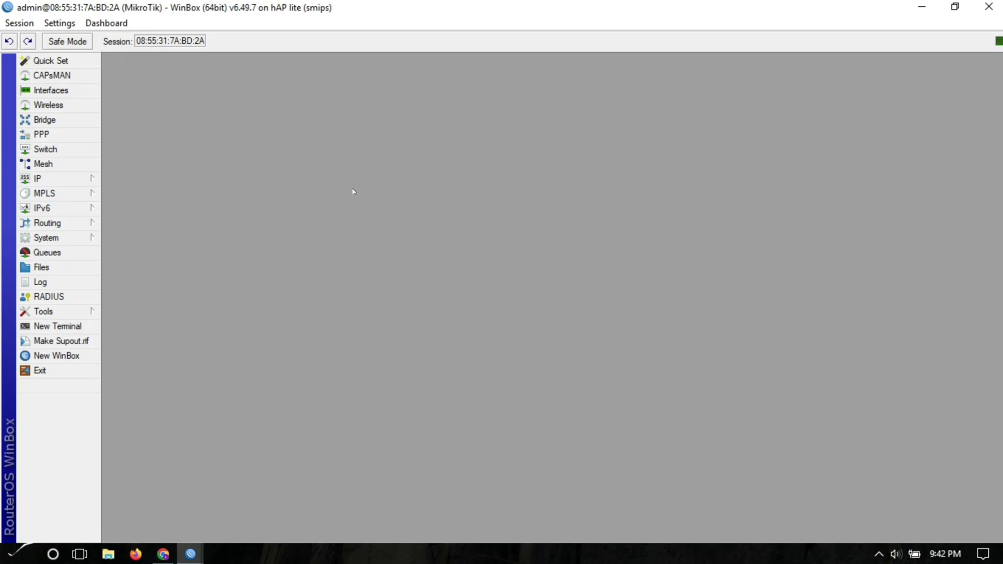
- Rename ether1 to ether1.PLDT in the enlarged interface list
left_click(51, 90)
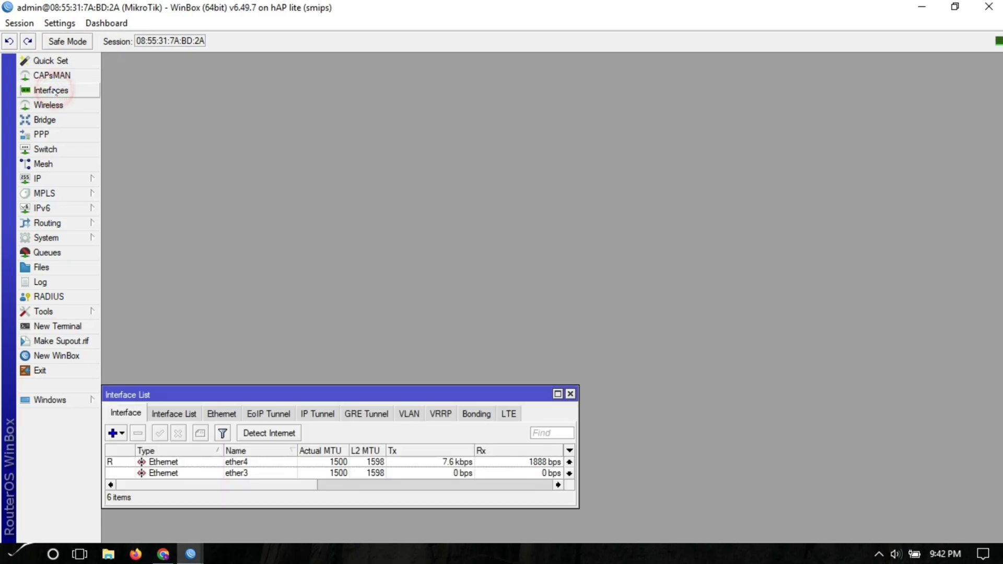
left_click(557, 394)
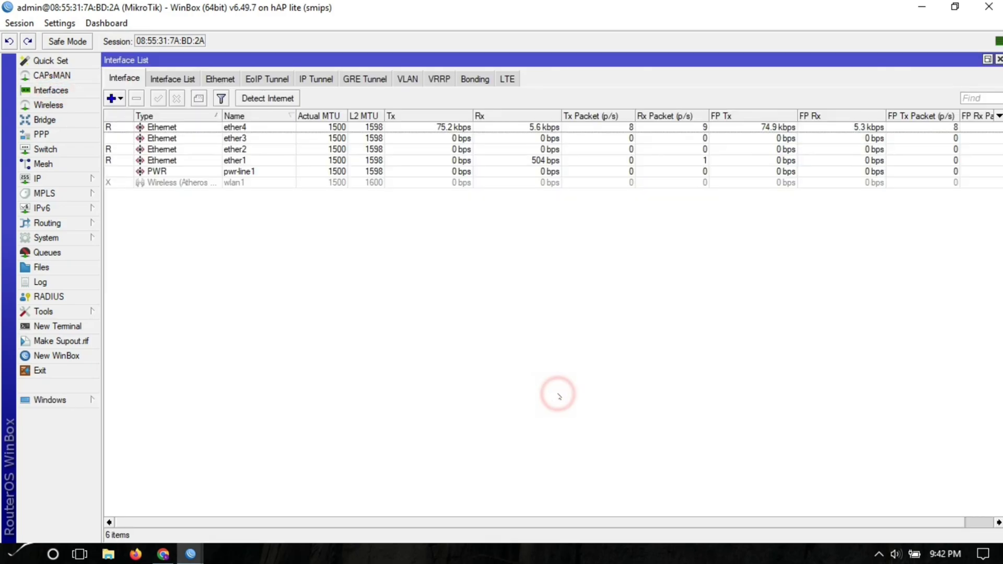
left_click(191, 160)
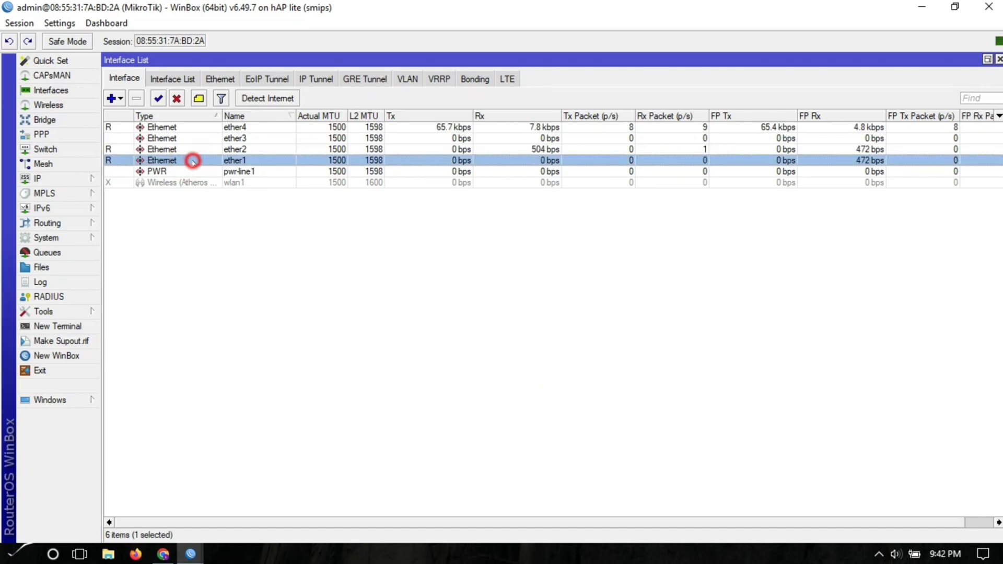
double_click(192, 160)
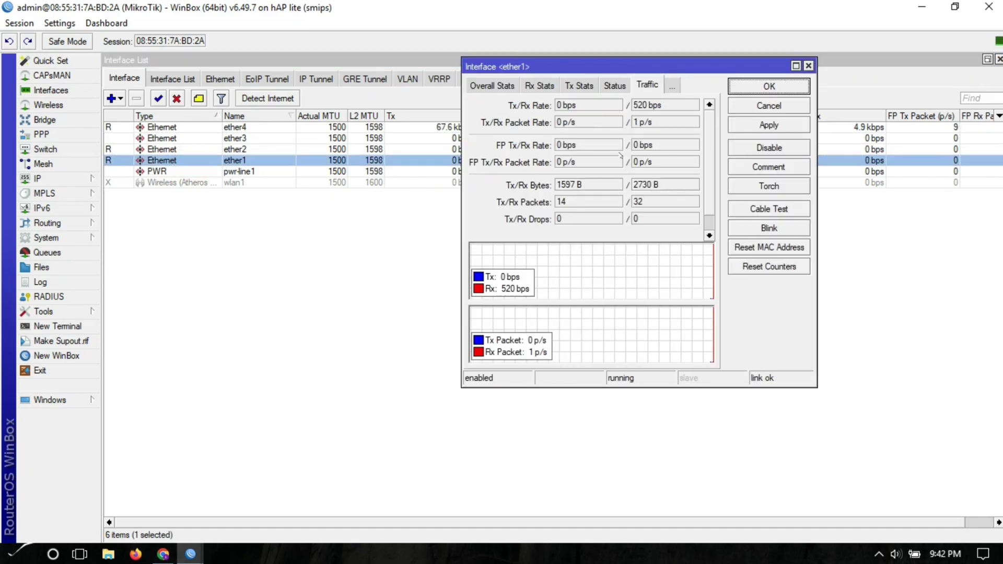
left_click(494, 85)
left_click(486, 84)
left_click(482, 85)
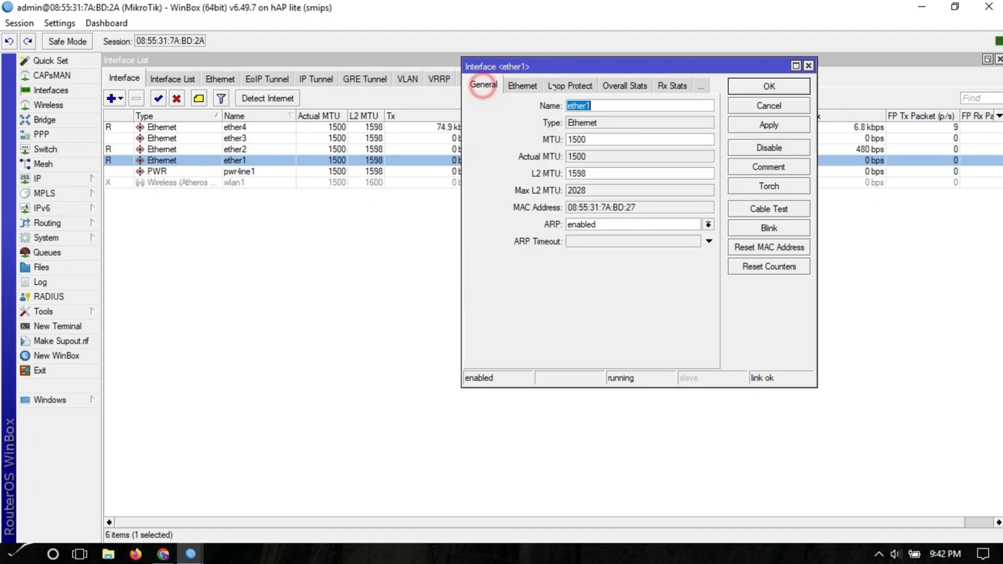
left_click(603, 106)
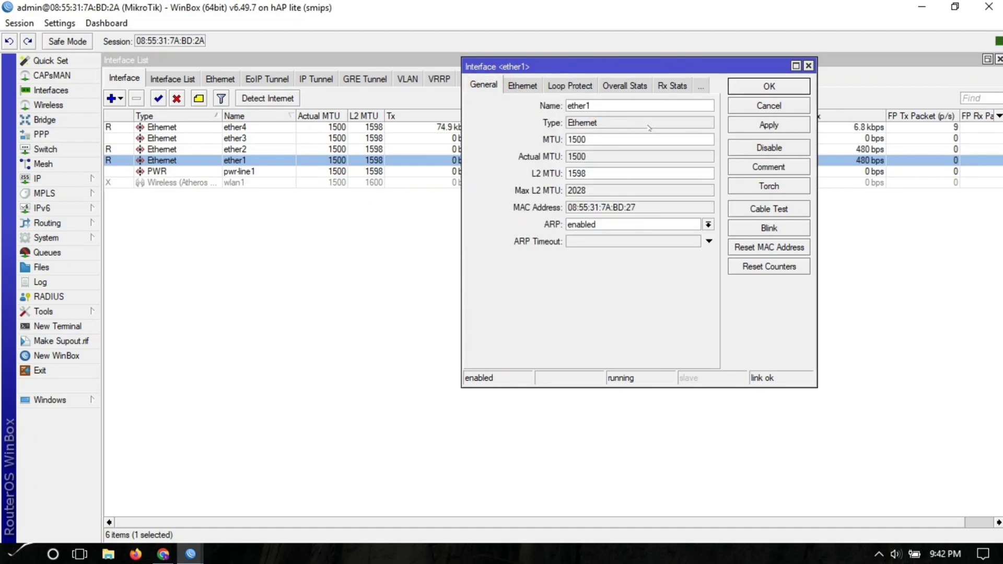
type(".PLDT")
key("Return")
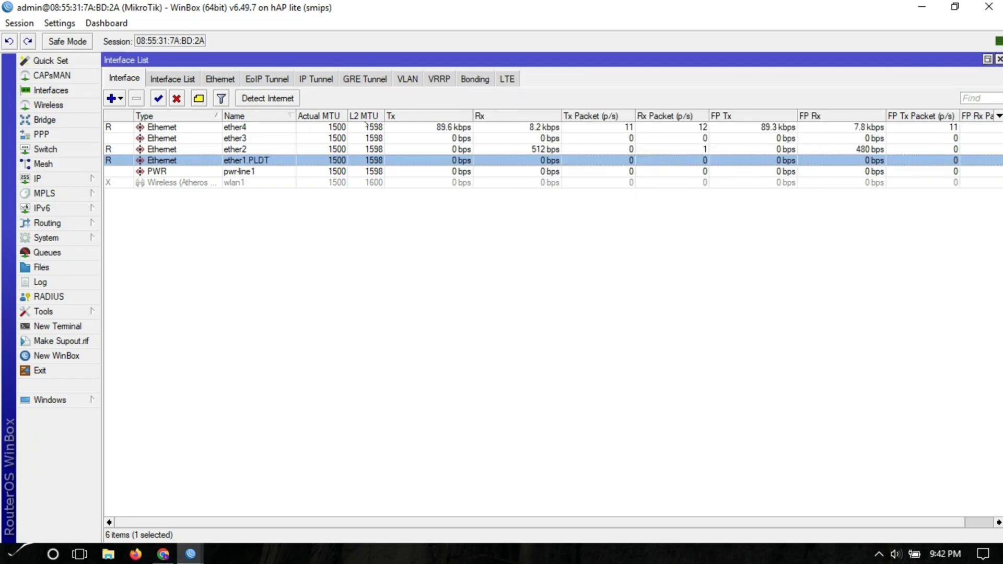
- Rename ether2 to ether2.GLOBE
double_click(217, 150)
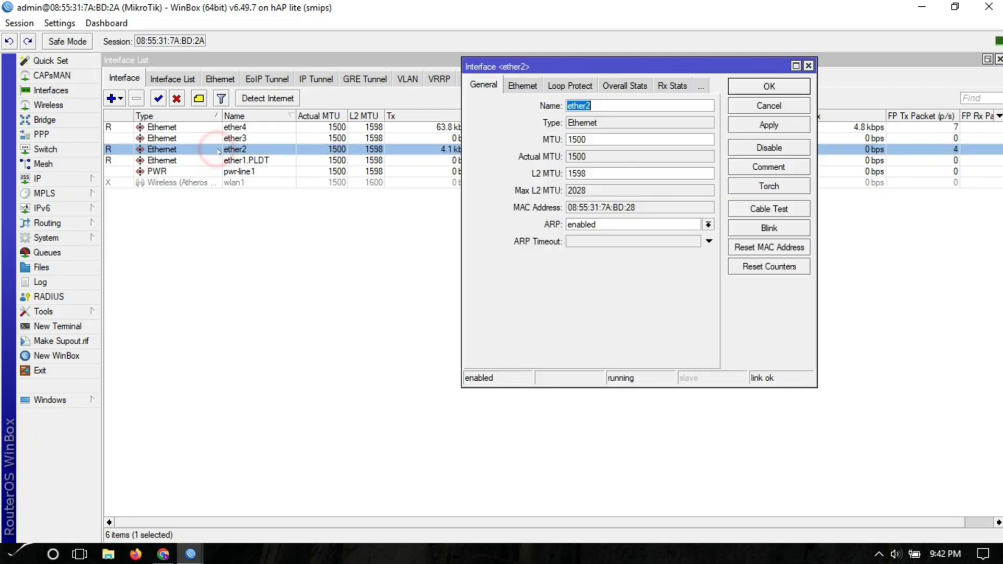
left_click(625, 104)
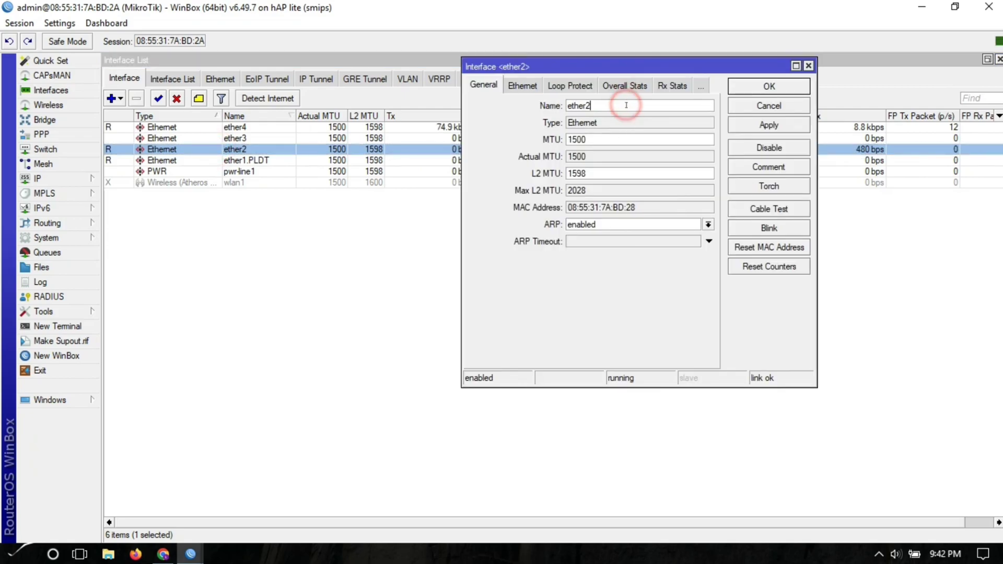
type(".GLOBE")
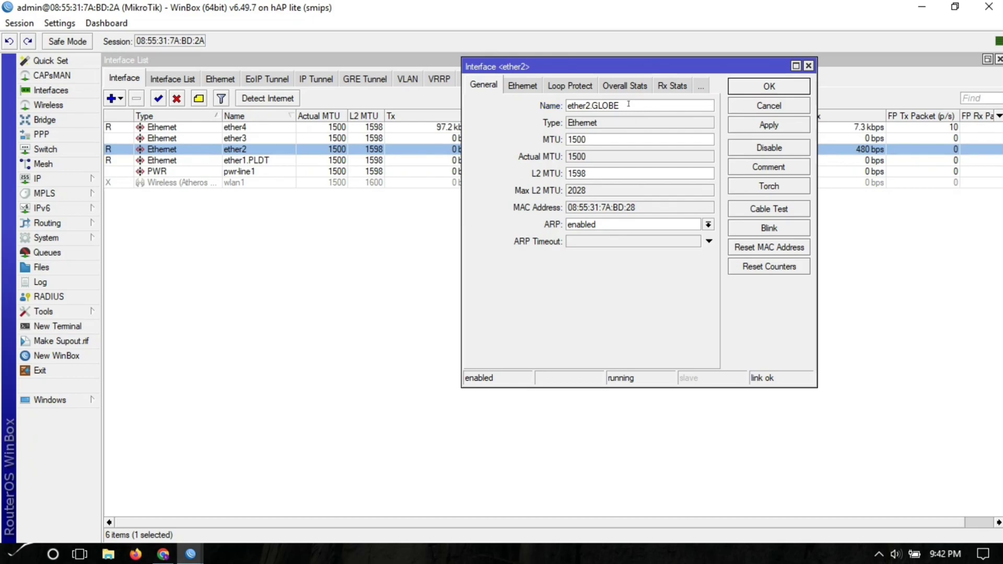
left_click(635, 105)
key("Return")
- Rename ether3 to ether3.Hotspot and ether4 to ether4.LAN
left_click(240, 138)
double_click(239, 138)
left_click(606, 107)
type(".Hotspot")
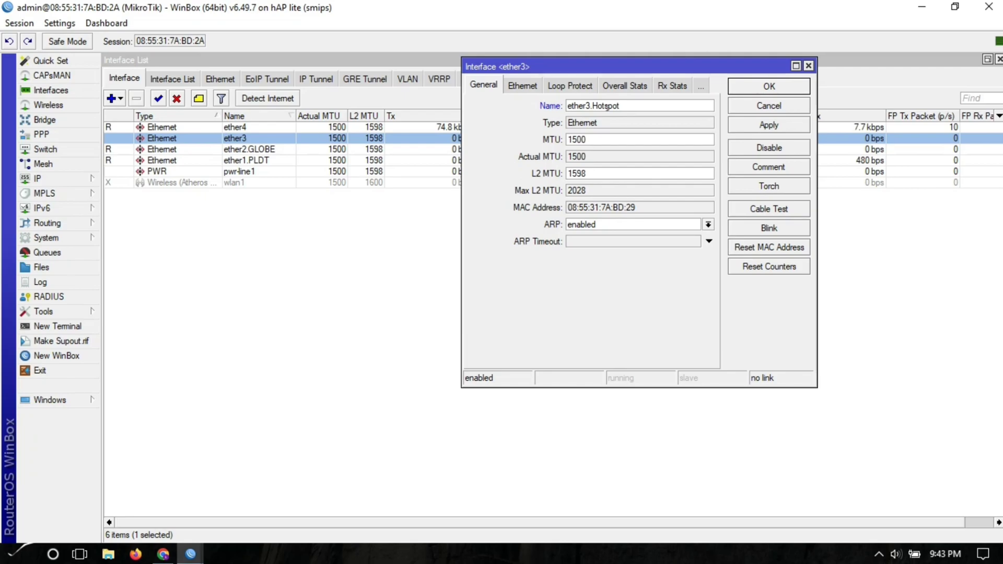
key("Return")
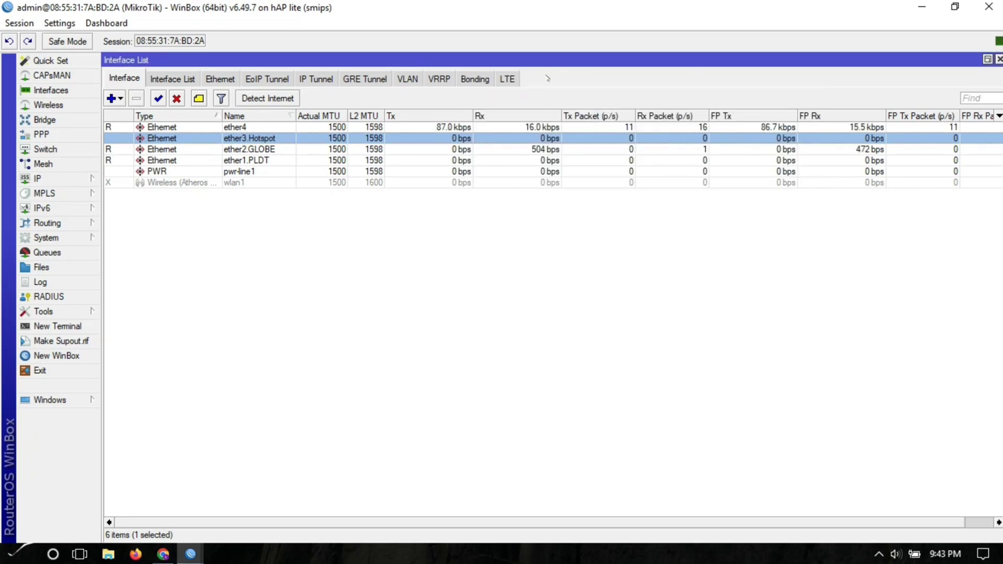
double_click(250, 127)
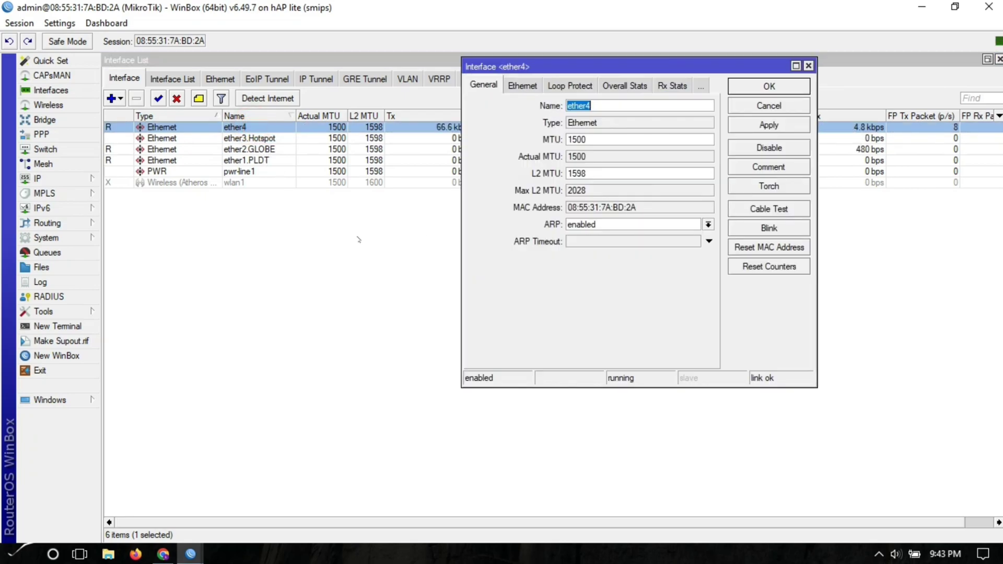
left_click(633, 106)
type(".LAN")
key("Return")
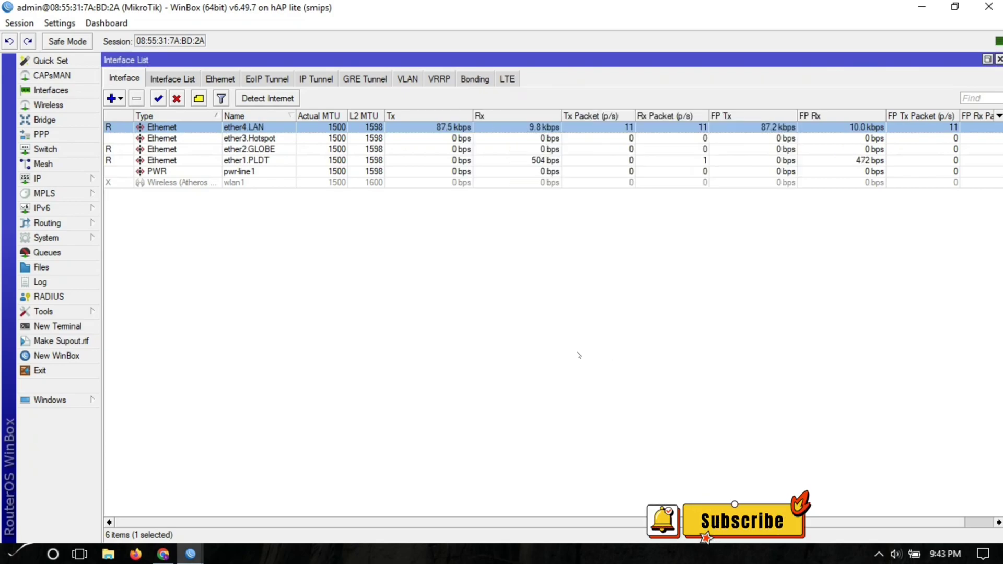
left_click(344, 262)
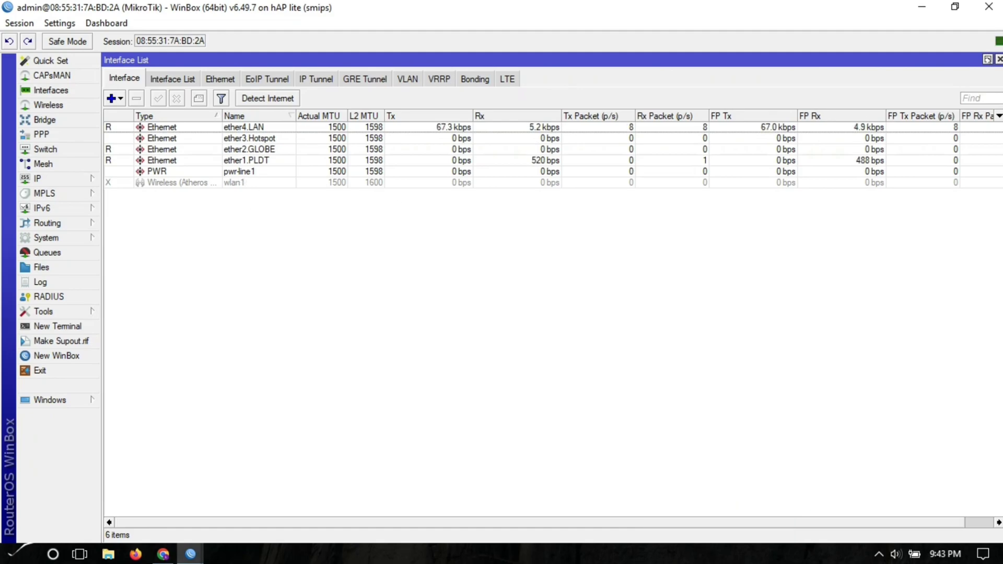
- Add a bridge named bridge1.Hotspot
left_click(987, 59)
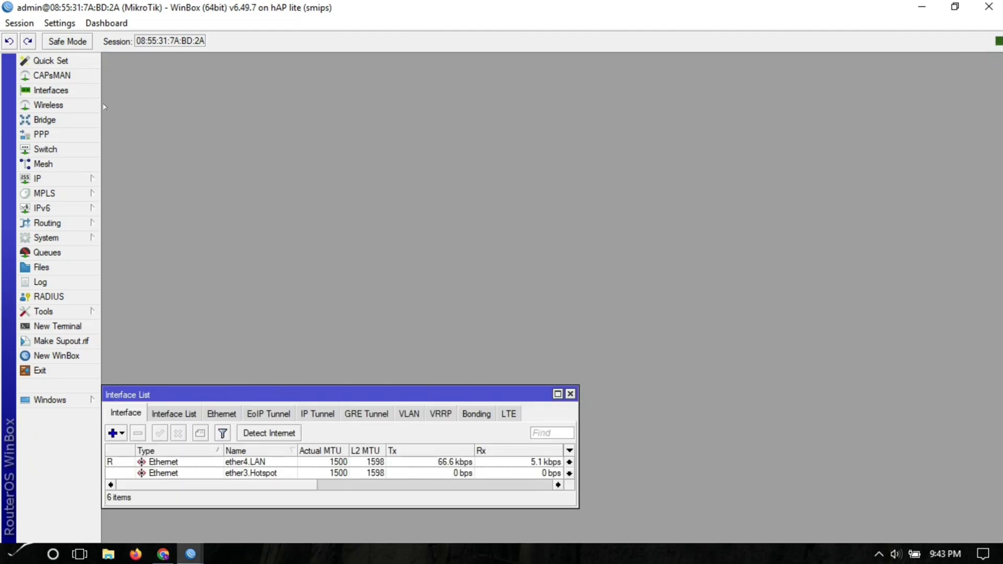
left_click(44, 119)
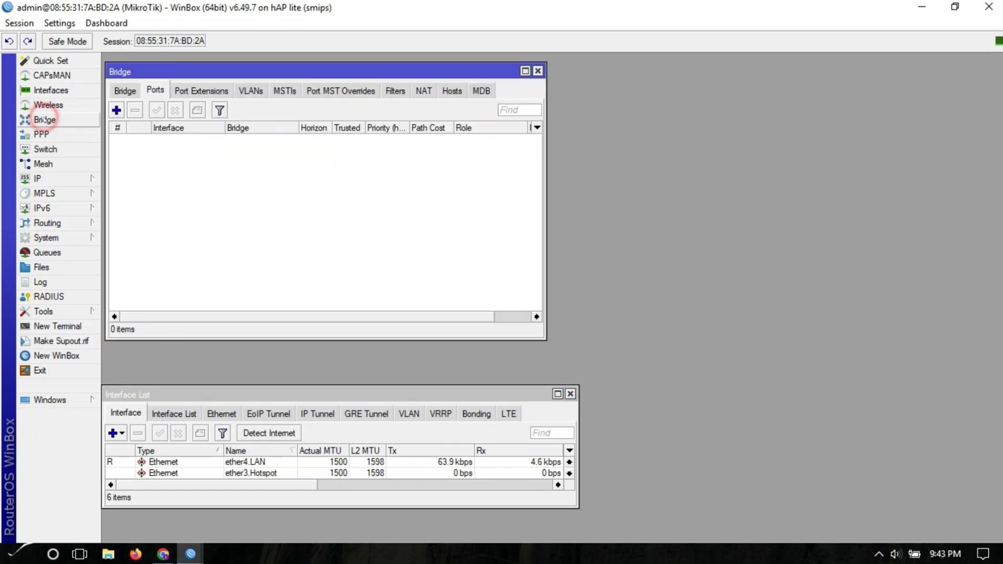
left_click(125, 91)
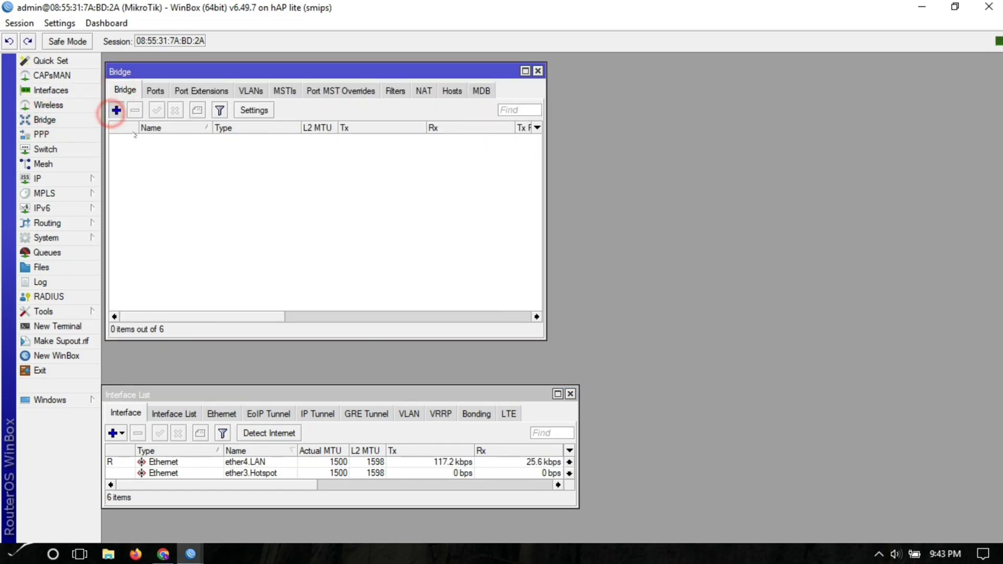
left_click(116, 110)
left_click(281, 102)
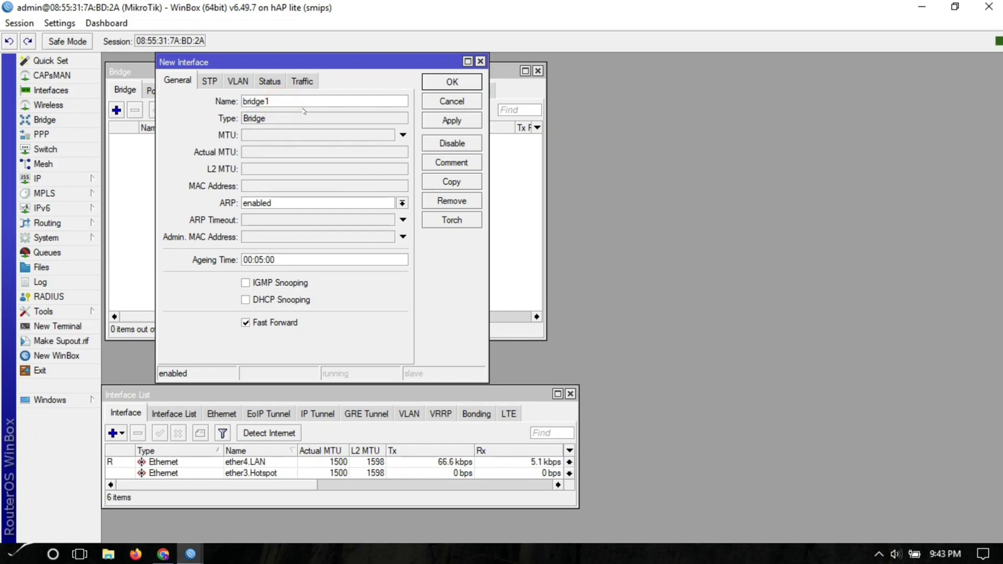
type(".H tpso")
key("BackSpace")
key("Return")
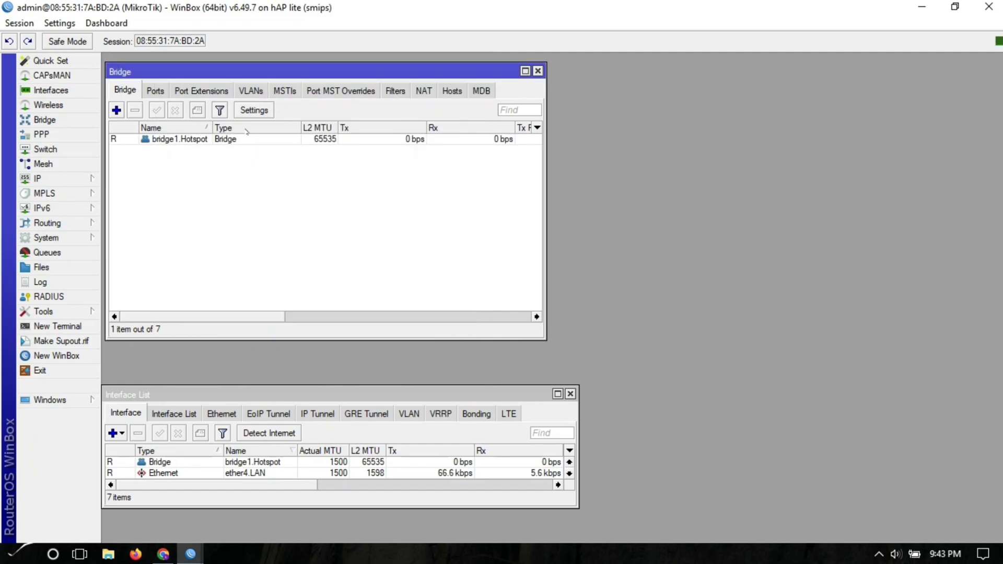
- Add a second bridge named bridge2.LAN
left_click(116, 111)
left_click(268, 100)
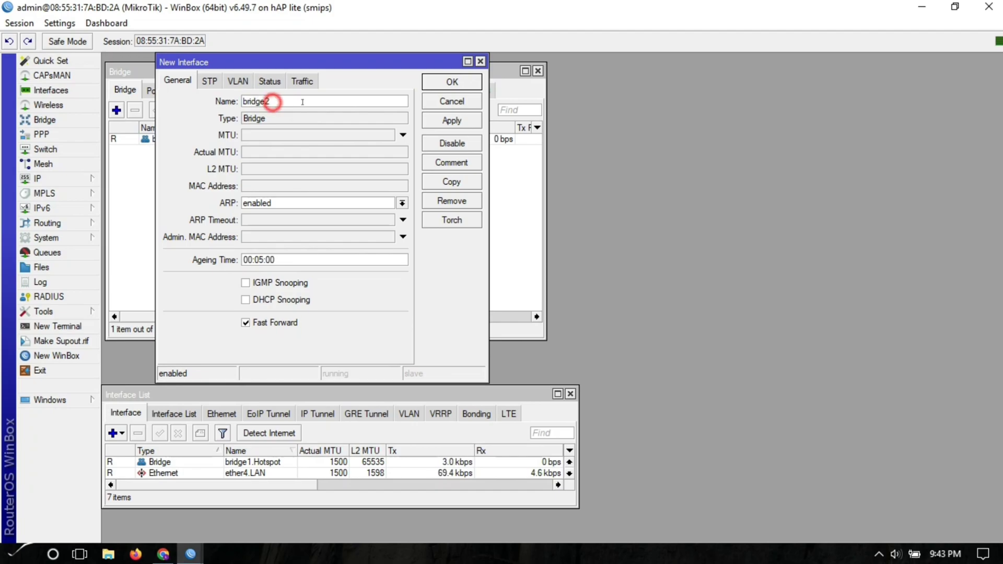
type(".LAN")
key("Return")
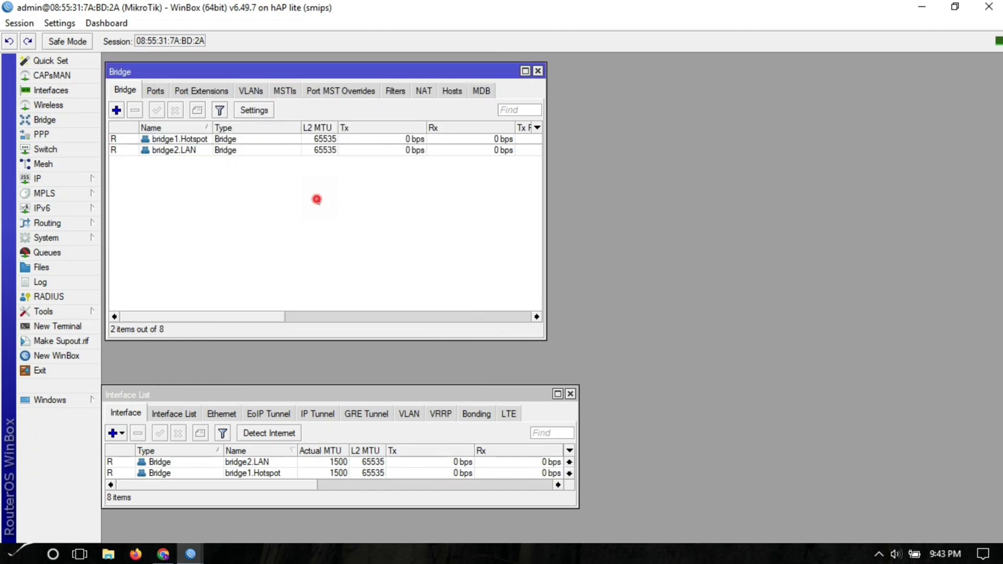
left_click(156, 90)
- Add ether3.Hotspot and wlan1 as ports of bridge1.Hotspot
left_click(116, 110)
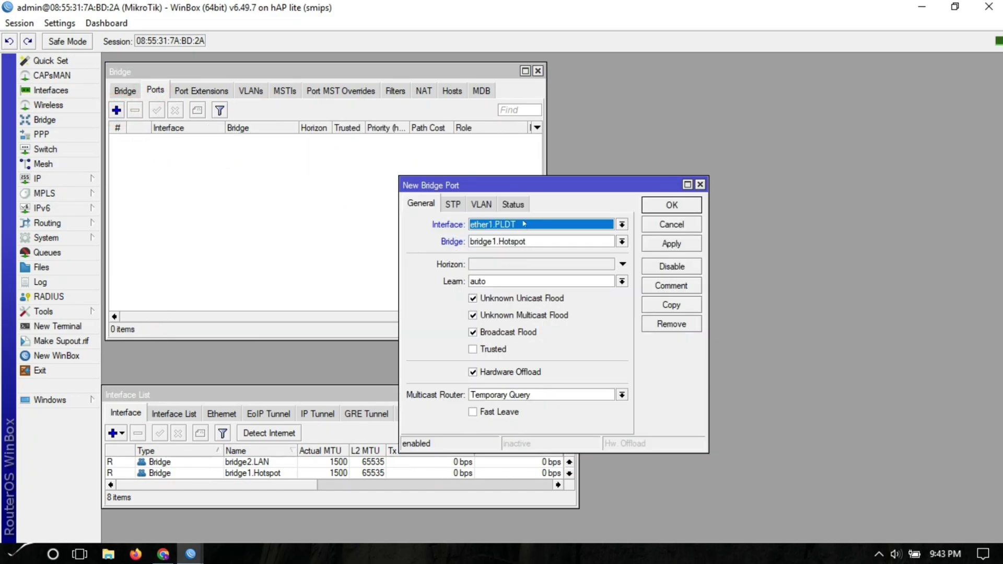
left_click(520, 231)
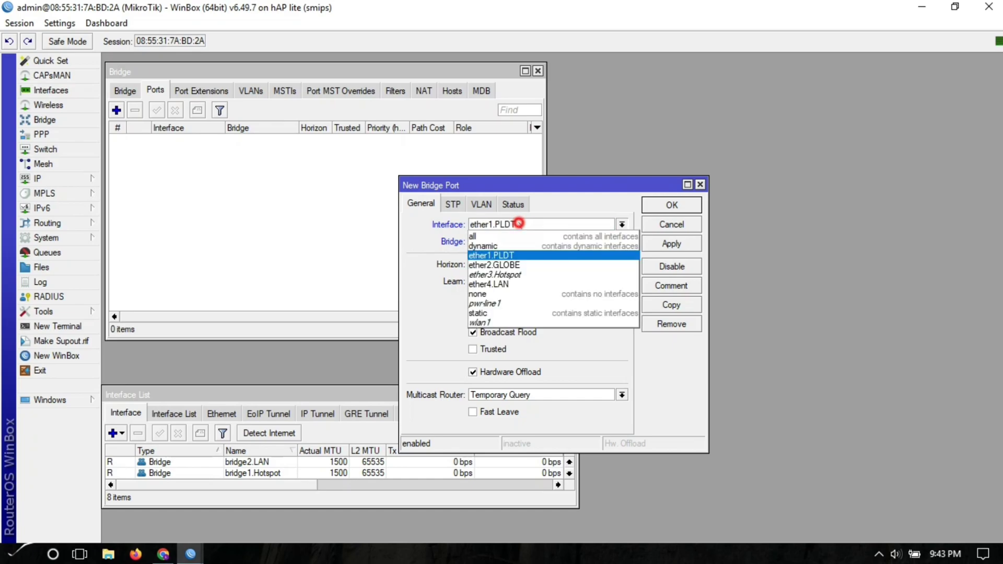
left_click(510, 275)
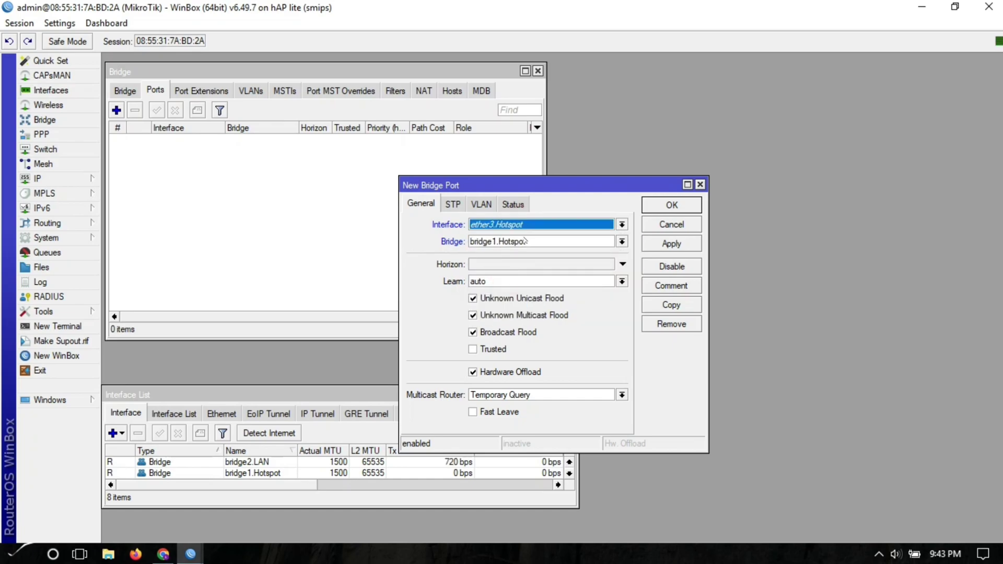
left_click(660, 243)
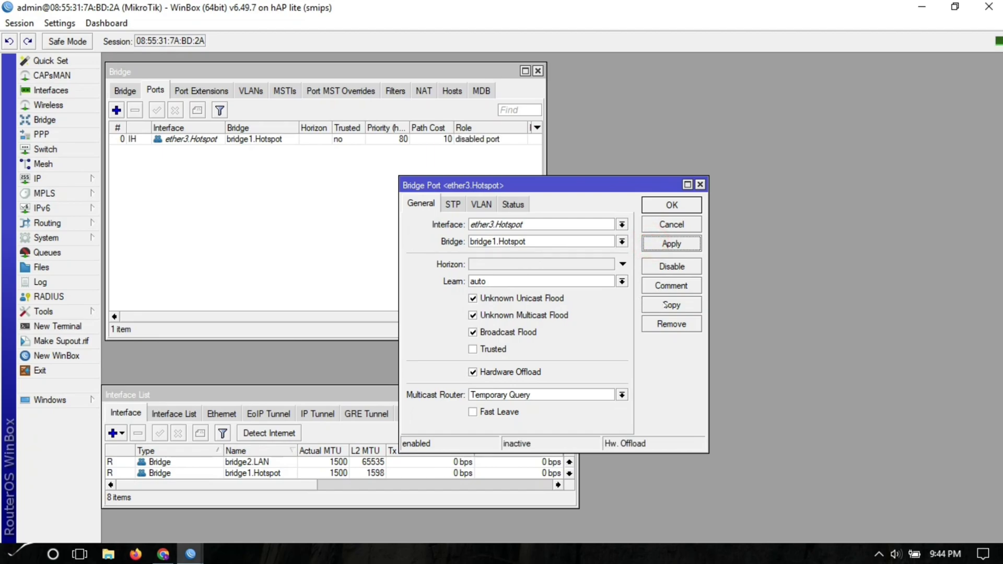
left_click(670, 305)
left_click(539, 242)
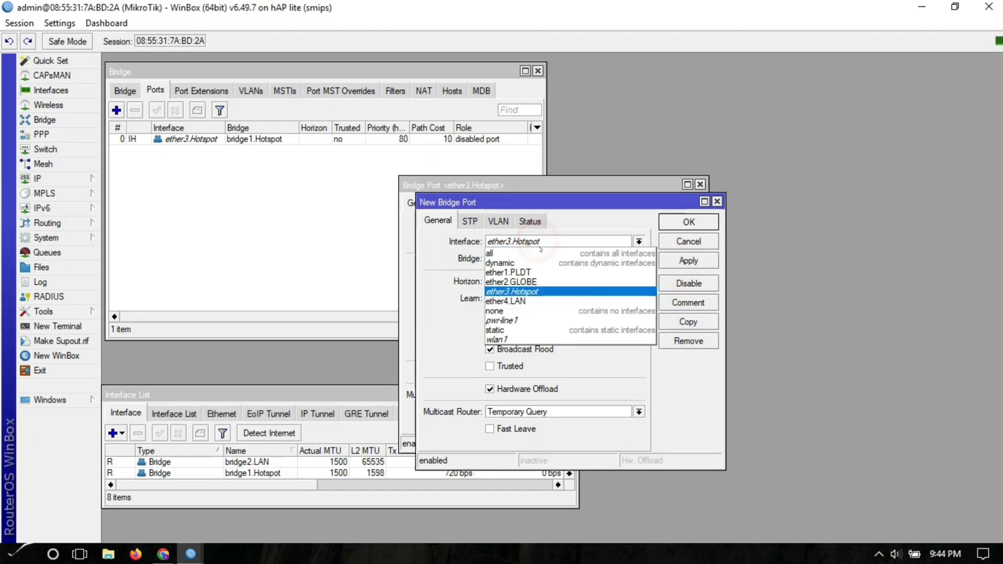
left_click(519, 339)
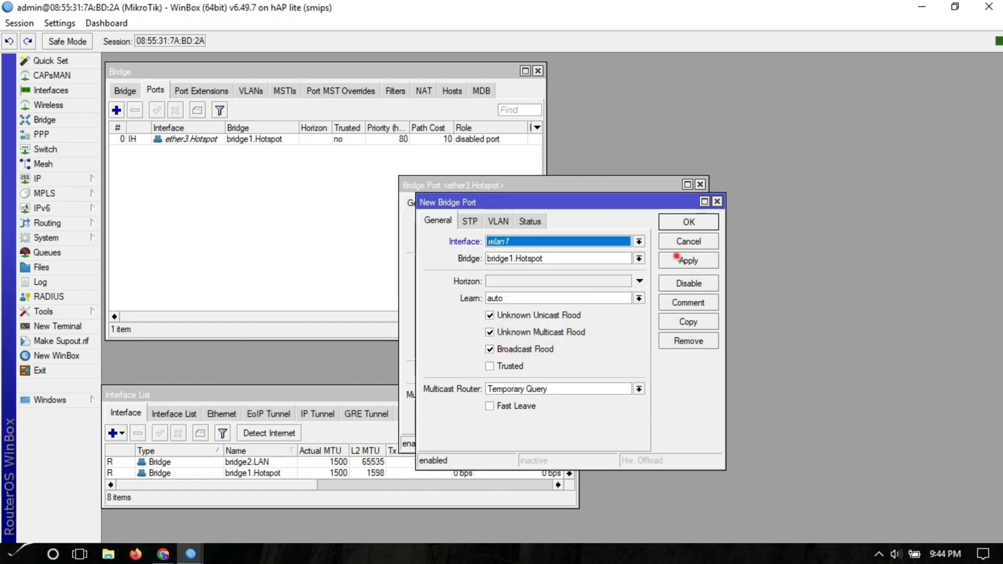
left_click(682, 261)
left_click(689, 222)
left_click(674, 206)
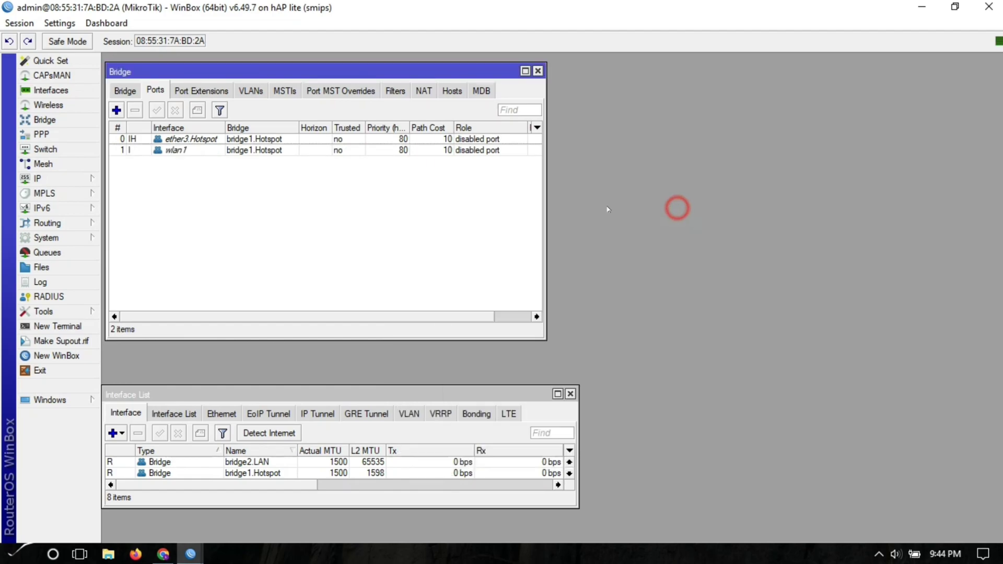
- Add ether4.LAN and pwr-line1 as ports of bridge2.LAN
left_click(116, 109)
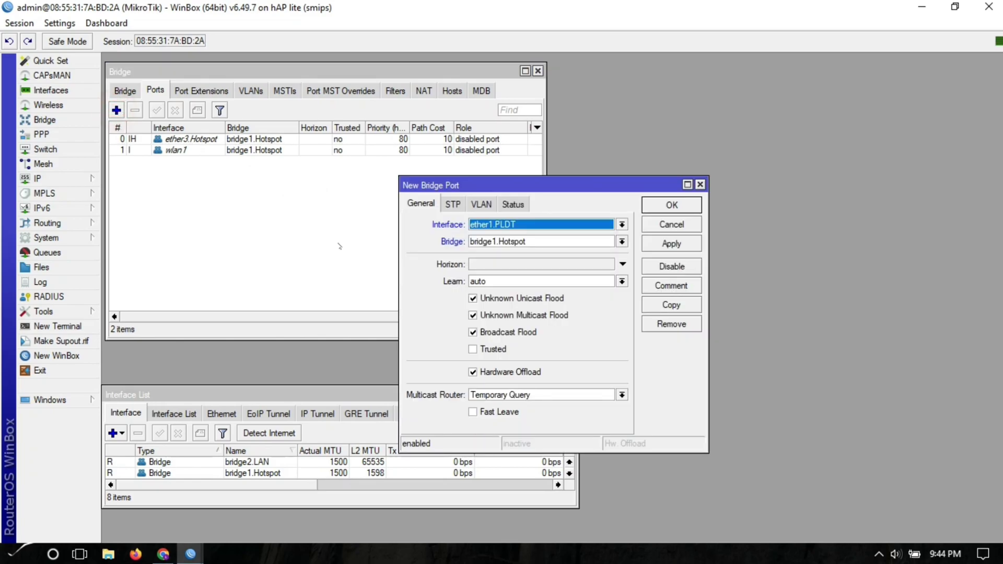
left_click(530, 241)
left_click(514, 261)
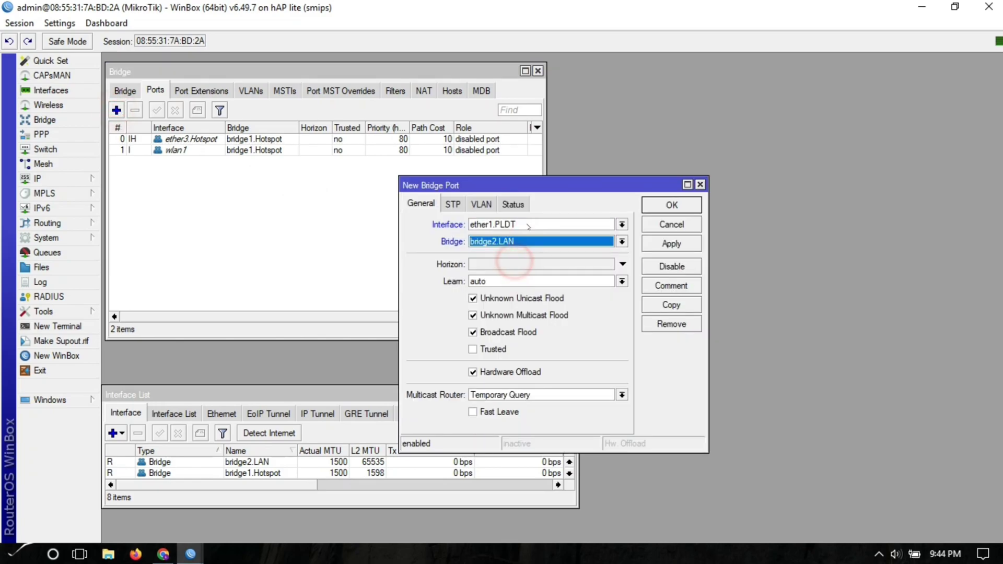
left_click(526, 222)
left_click(507, 285)
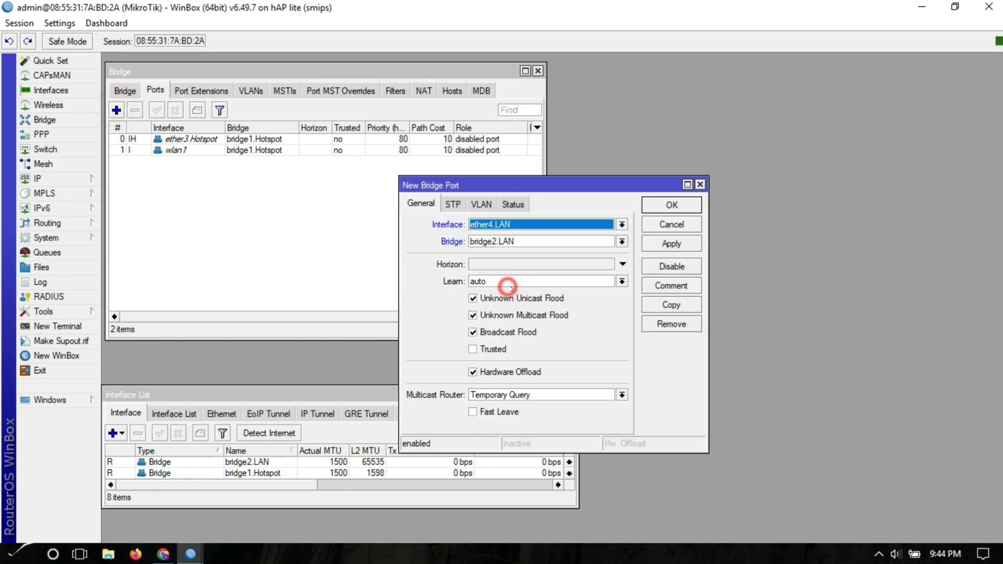
left_click(672, 243)
left_click(671, 305)
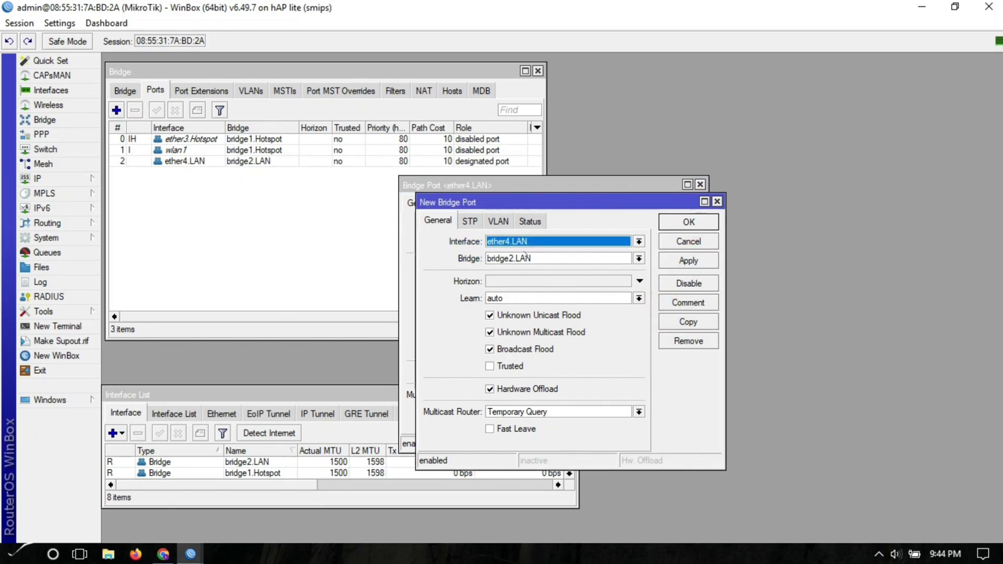
left_click(523, 241)
left_click(510, 320)
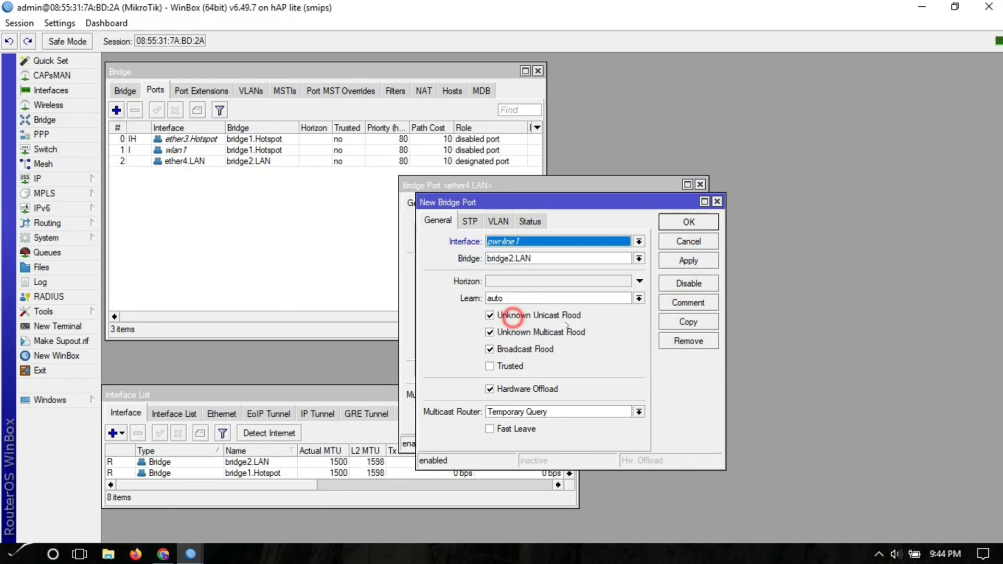
left_click(684, 260)
left_click(688, 222)
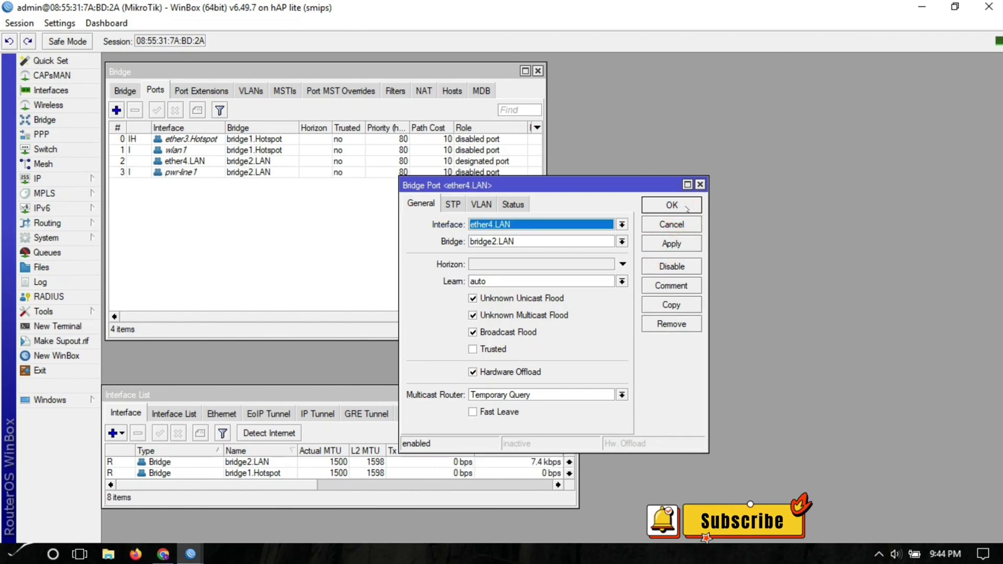
left_click(679, 205)
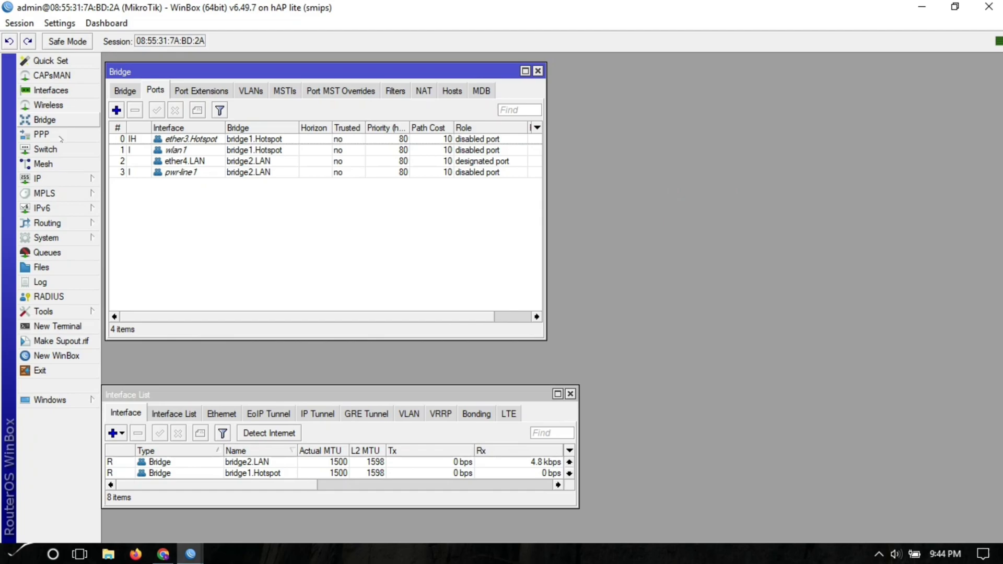
- Create a DHCP client on ether1.PLDT with Add Default Route set to no
left_click(47, 179)
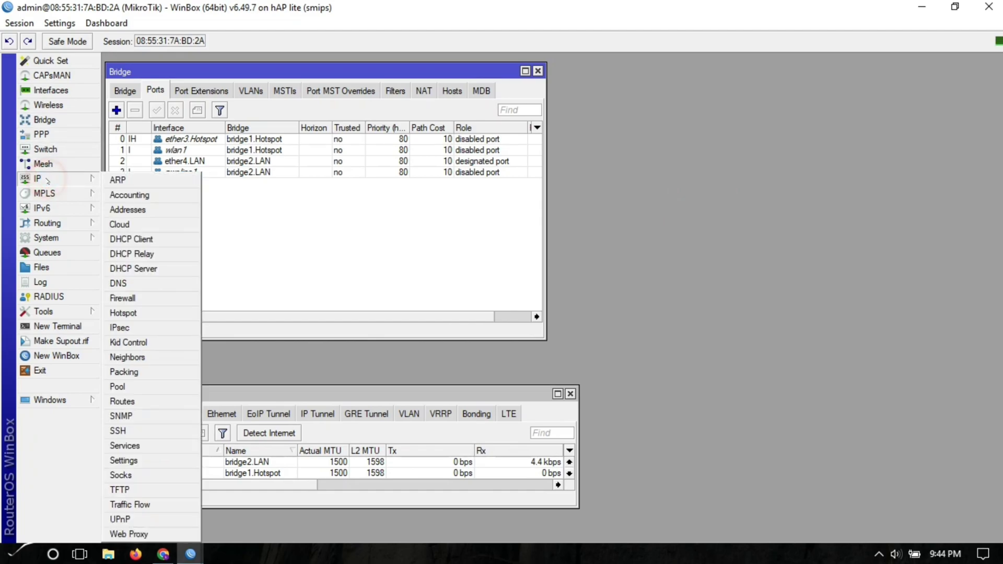
left_click(132, 238)
left_click(588, 107)
left_click(674, 84)
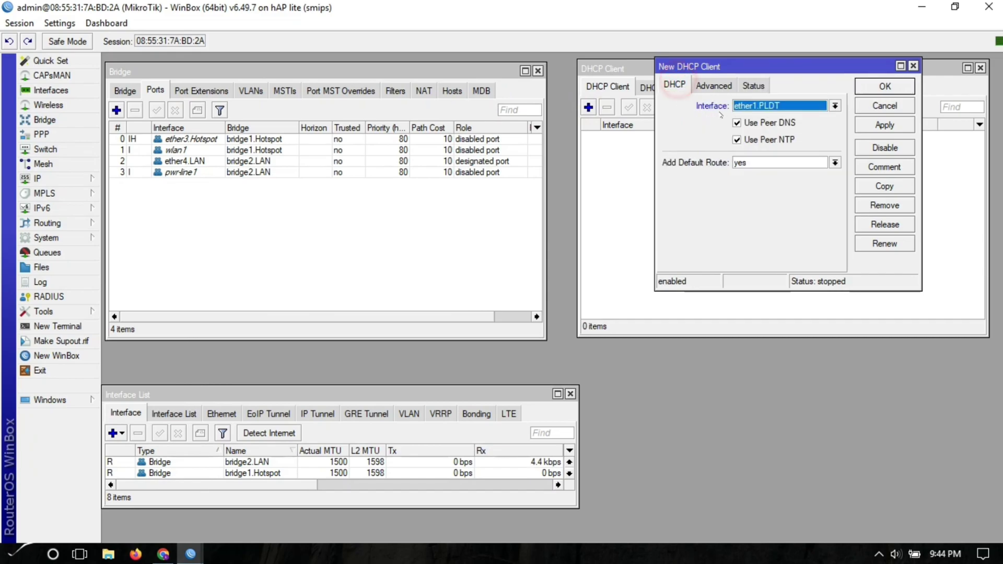
left_click(752, 162)
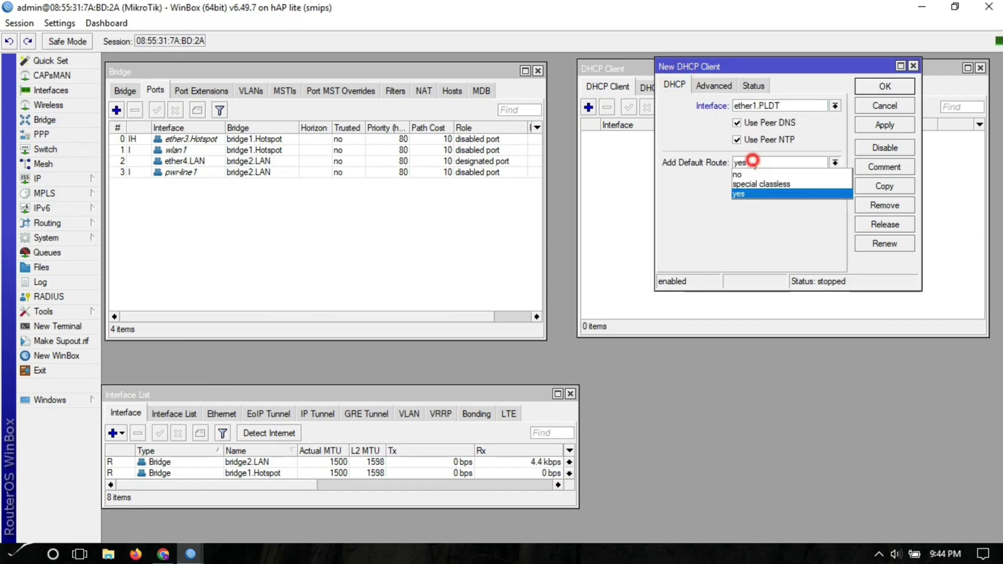
left_click(744, 196)
left_click(867, 125)
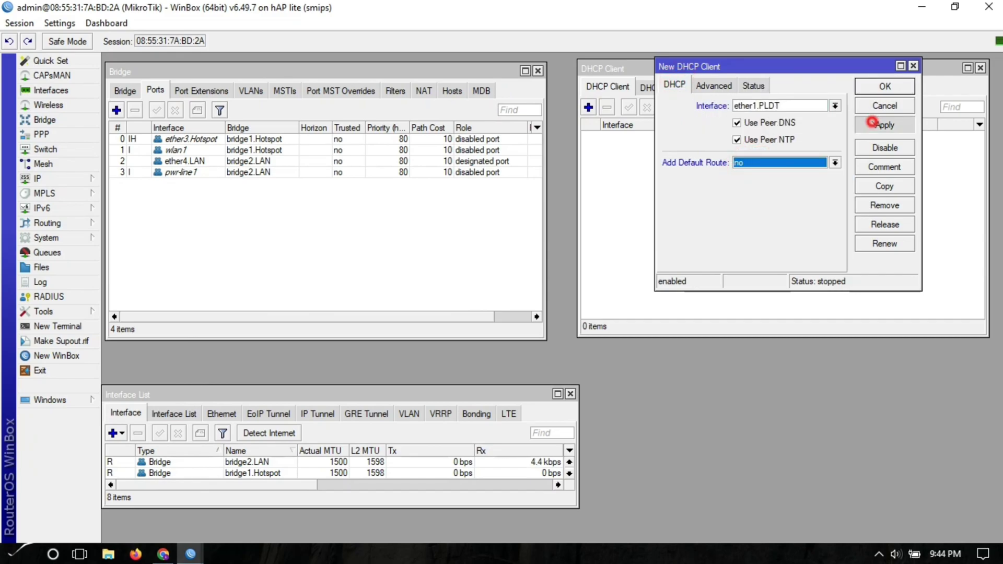
- Copy it into a second DHCP client on ether2.GLOBE and apply
left_click(884, 187)
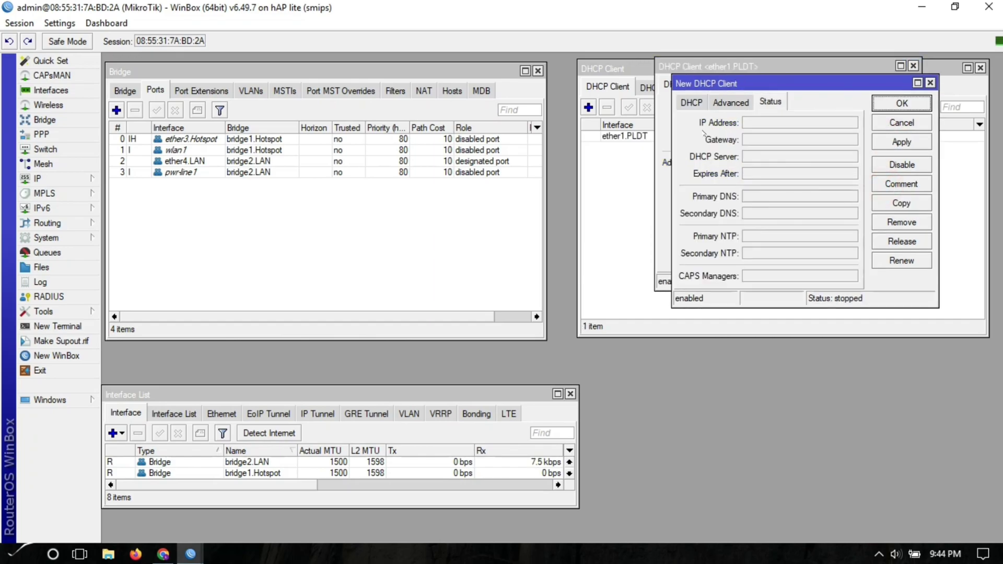
left_click(693, 103)
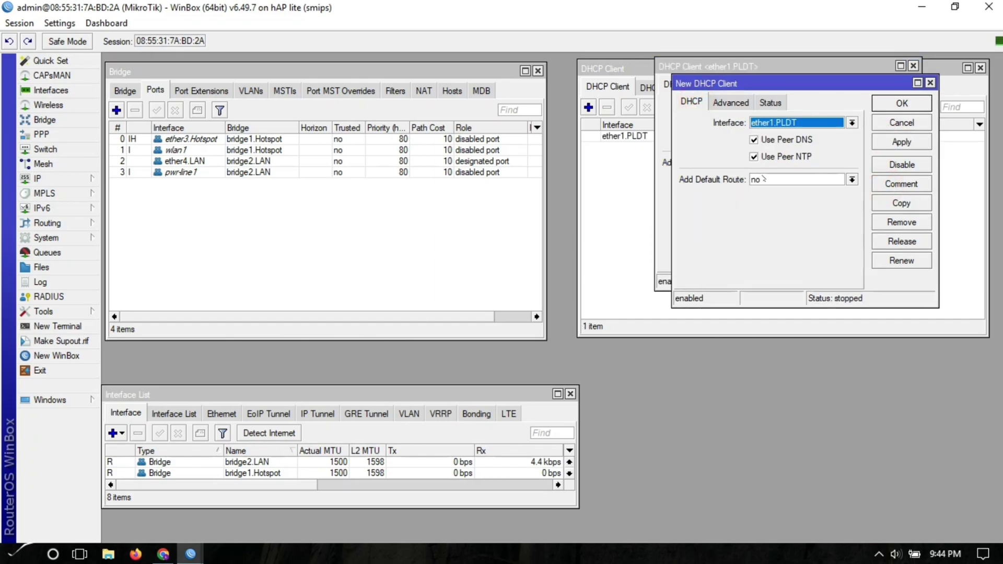
left_click(810, 122)
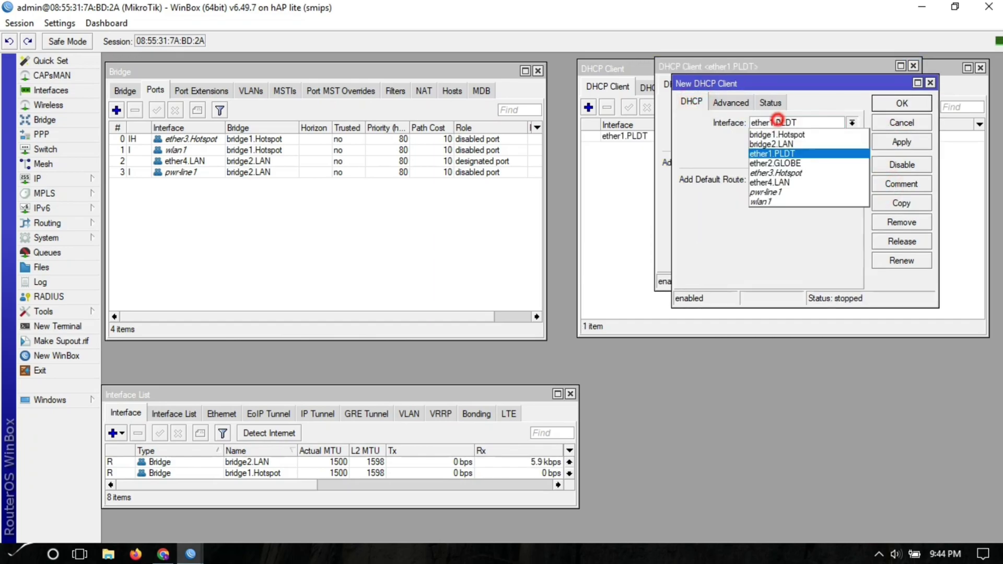
left_click(786, 162)
left_click(891, 143)
left_click(902, 105)
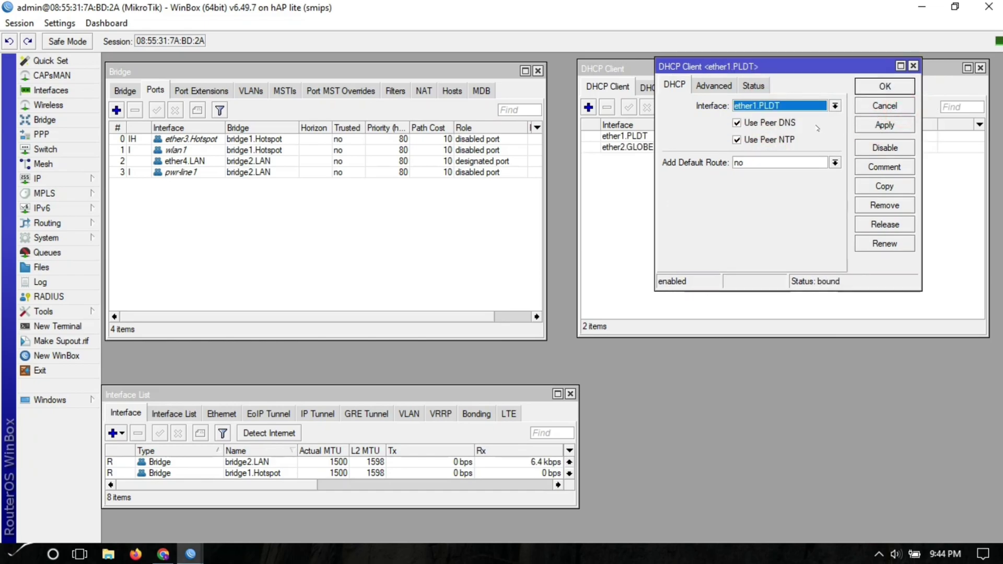
left_click(883, 87)
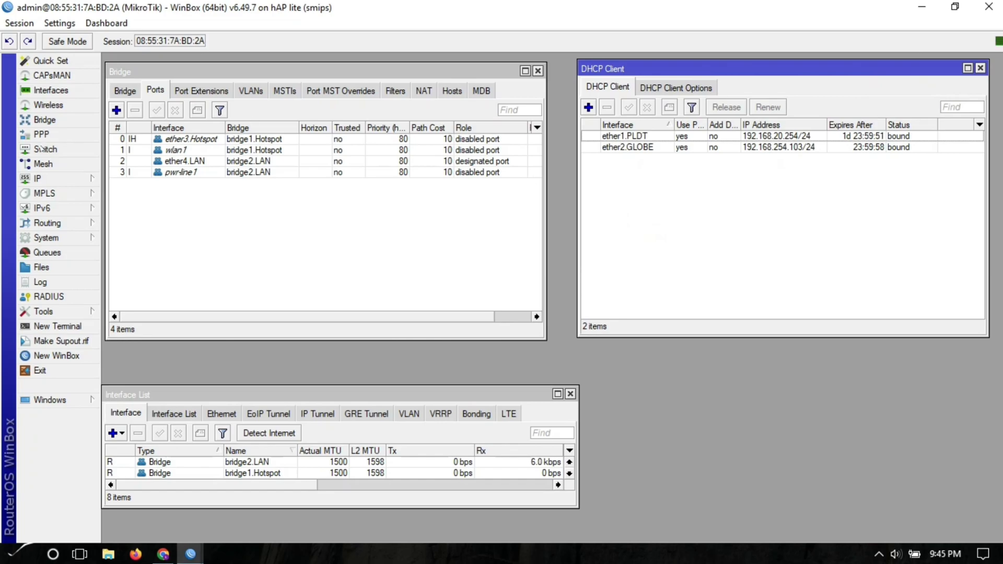
- Add address 10.10.20.1/24, network 10.10.20.0, on bridge1.Hotspot
left_click(39, 175)
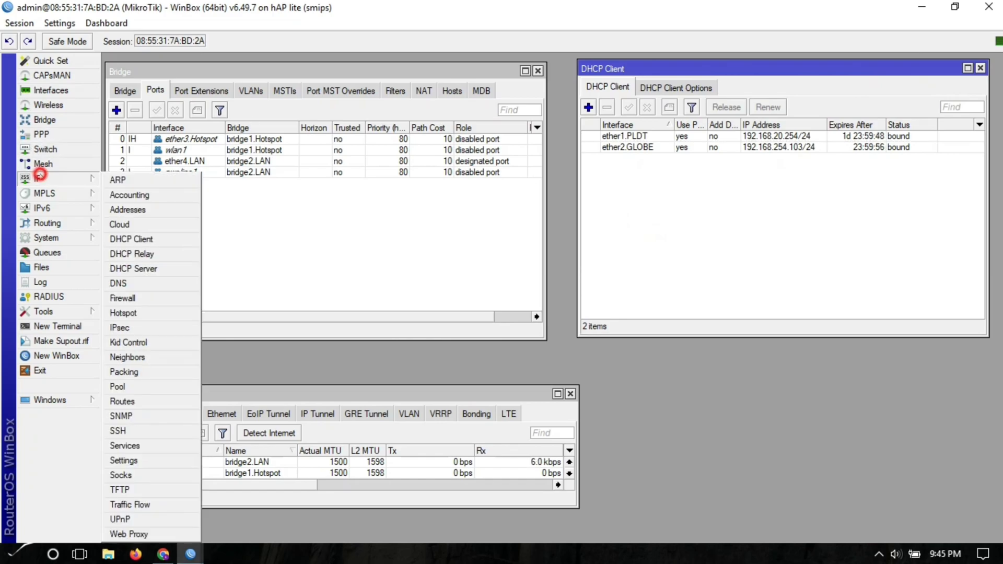
left_click(128, 210)
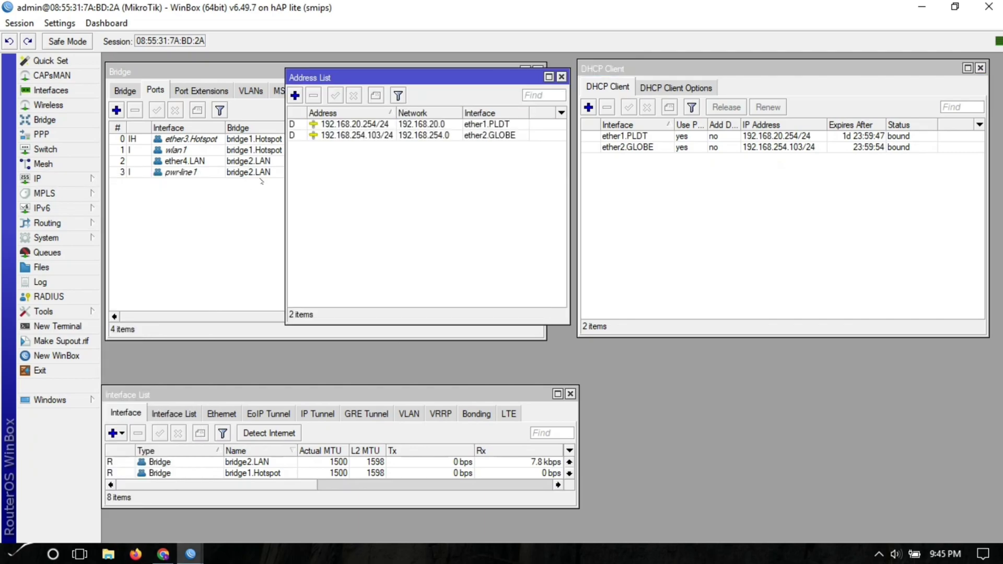
left_click(295, 96)
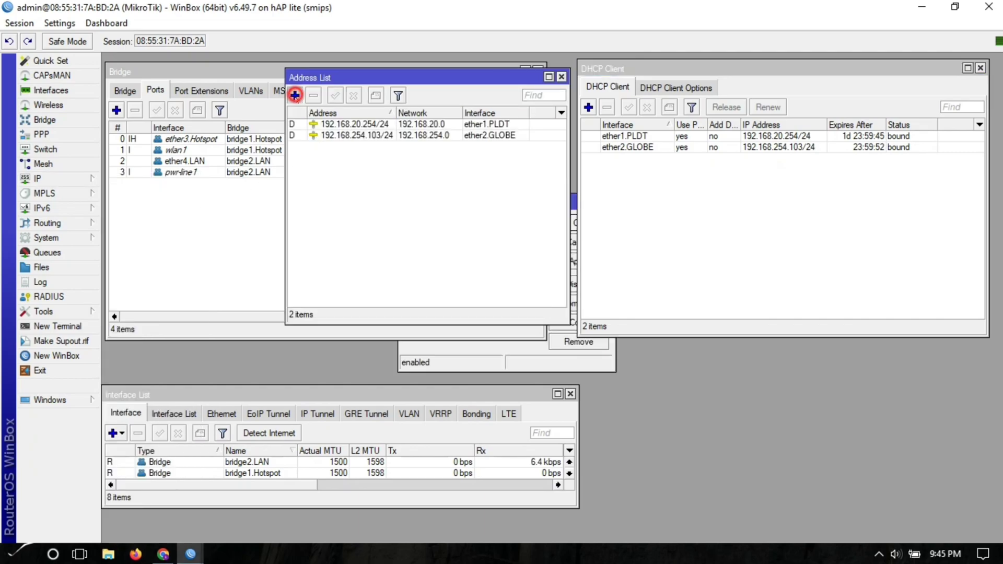
type("10.10.20.")
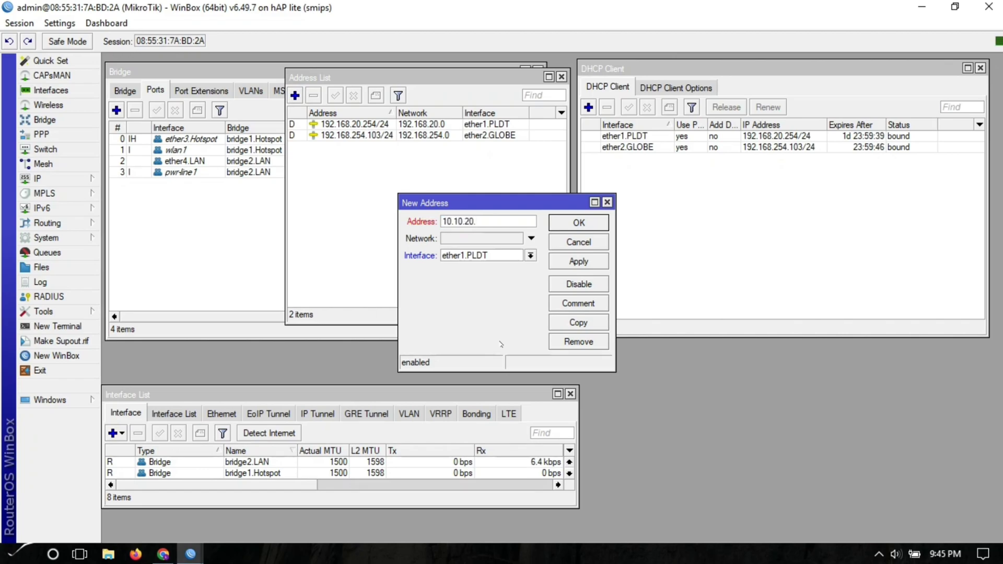
type("1/24")
key("Tab")
type("10.10.20.0")
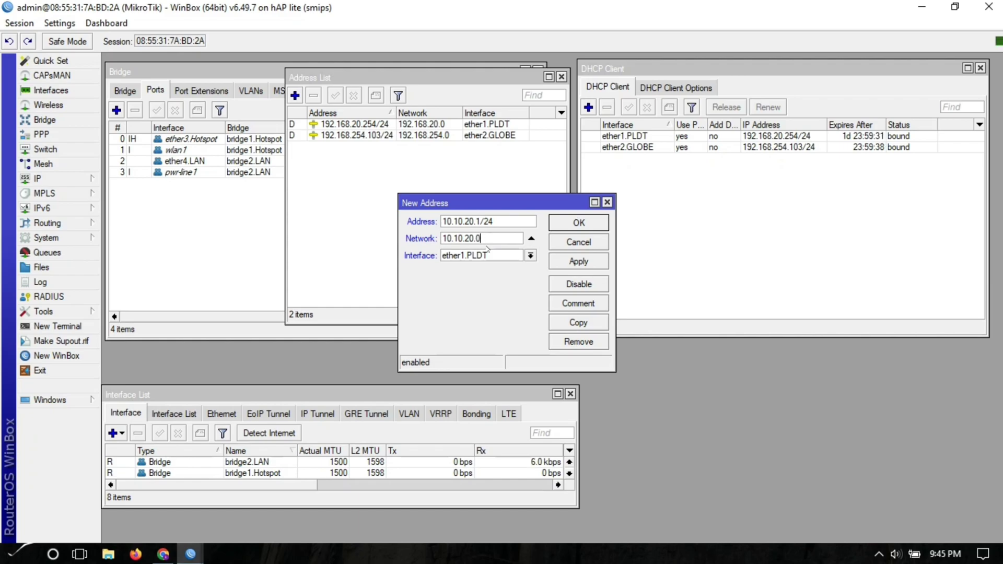
left_click(492, 255)
left_click(489, 305)
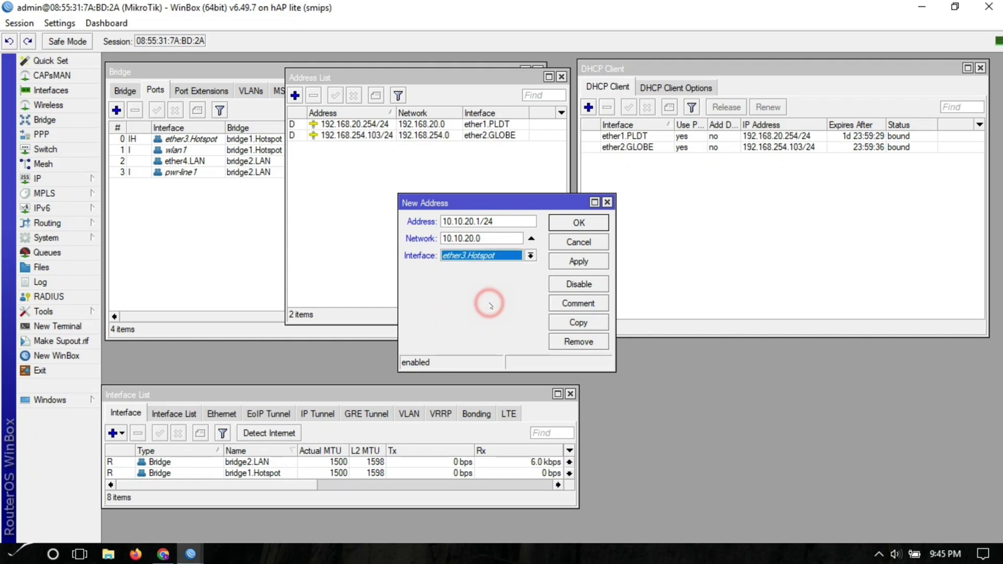
left_click(486, 255)
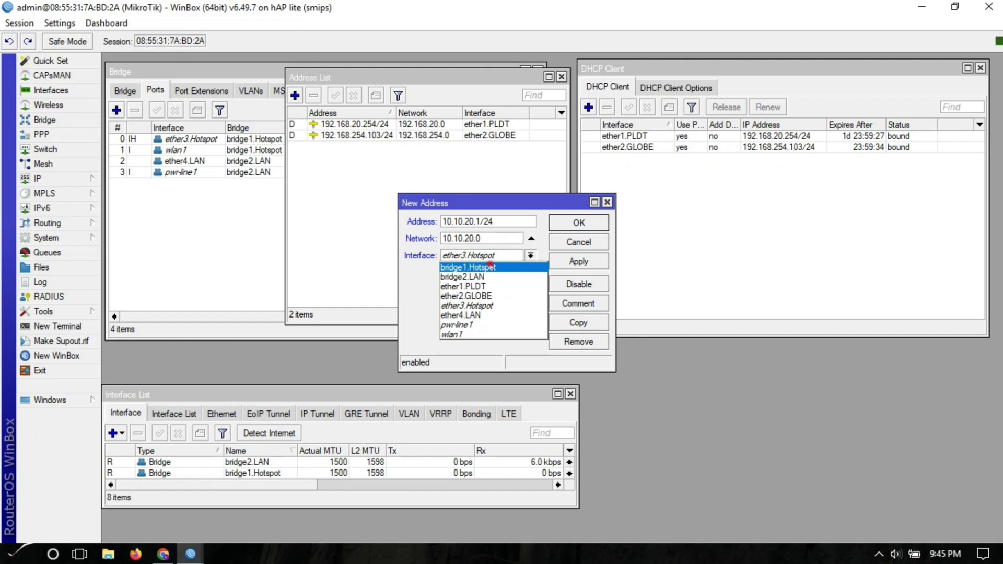
left_click(490, 267)
left_click(580, 263)
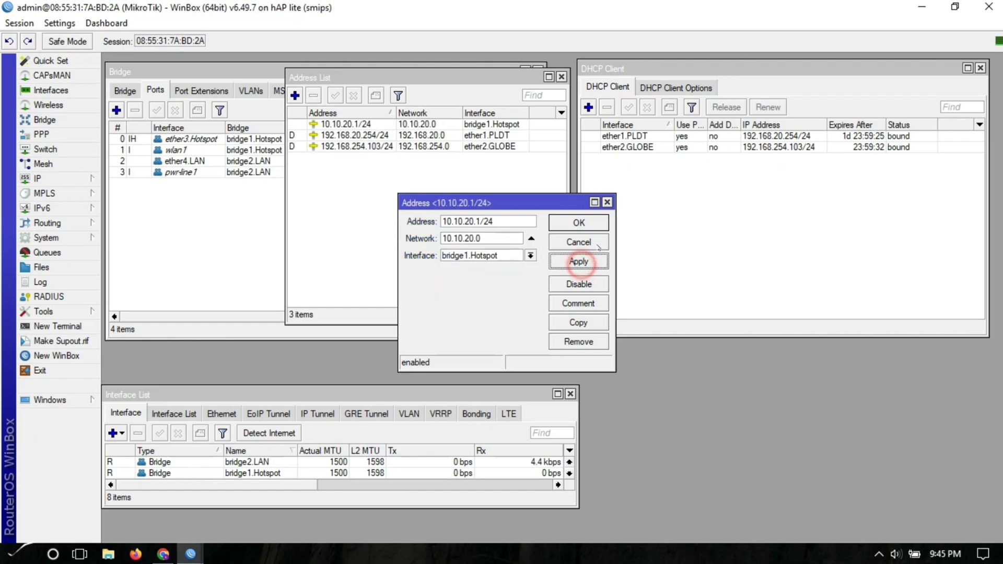
- Copy it as 192.168.80.1/24 on bridge2.LAN and close the address dialogs
left_click(578, 323)
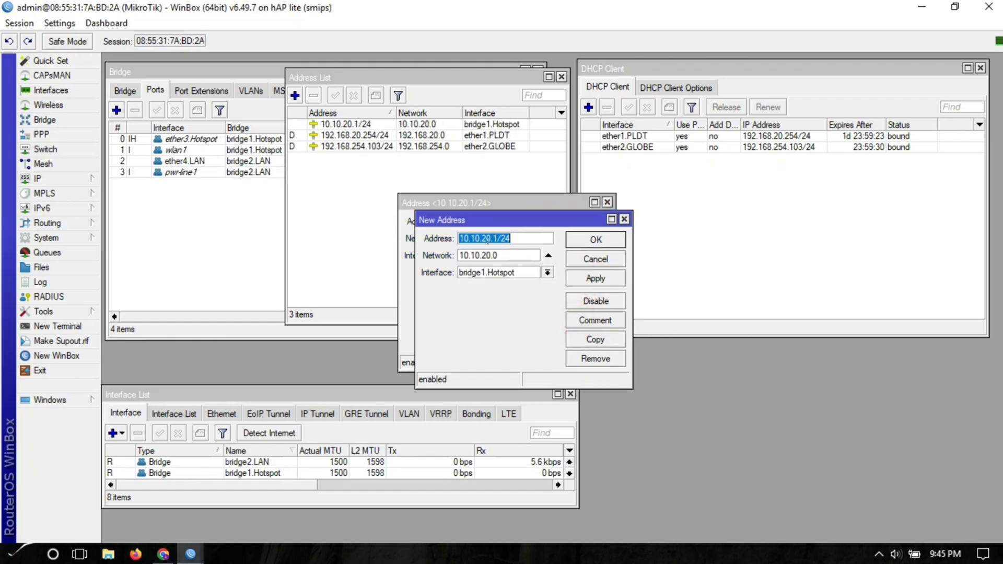
left_click_drag(488, 240, 440, 240)
type("192.16")
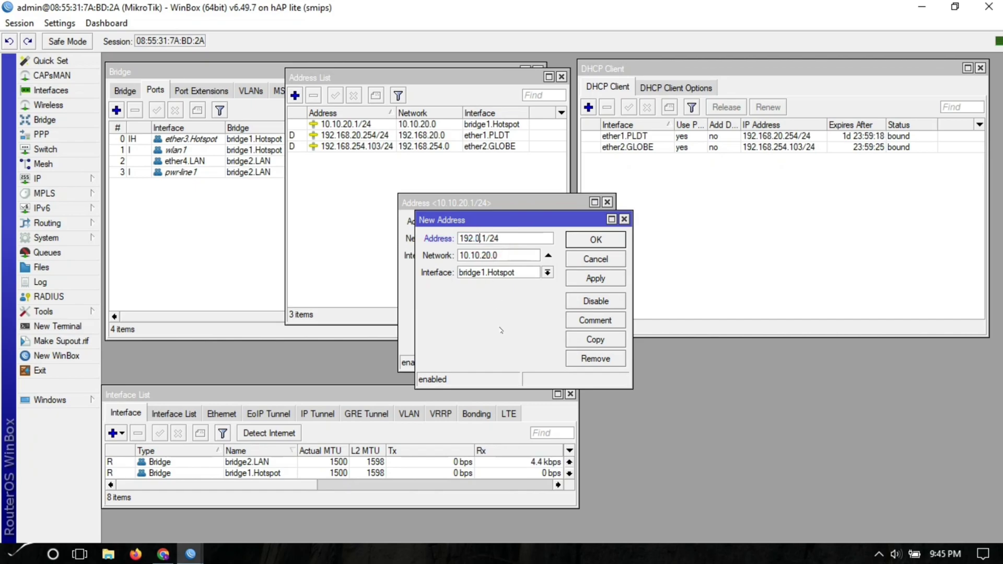
type("8.8")
left_click_drag(482, 256, 431, 274)
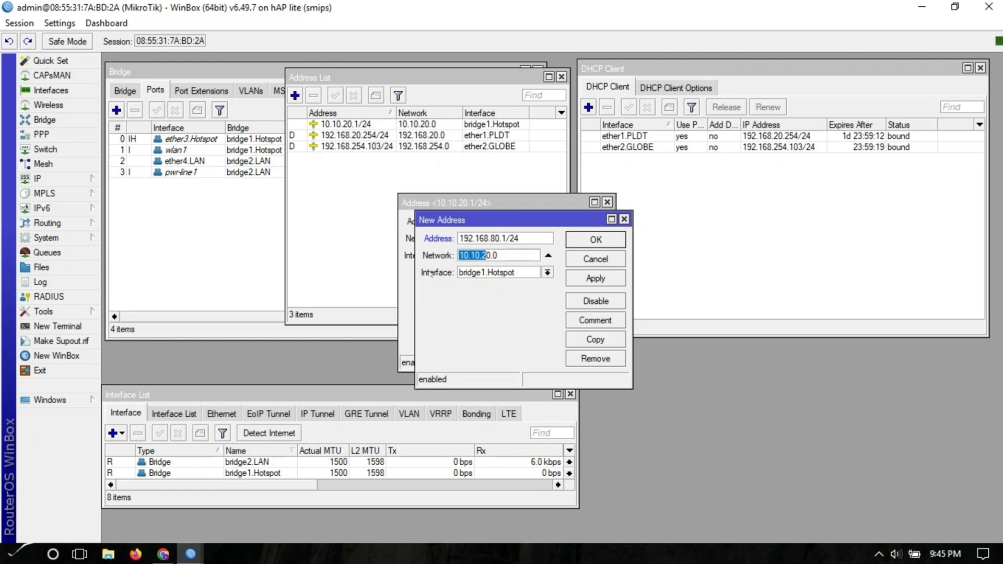
type("192.168.8")
left_click(495, 272)
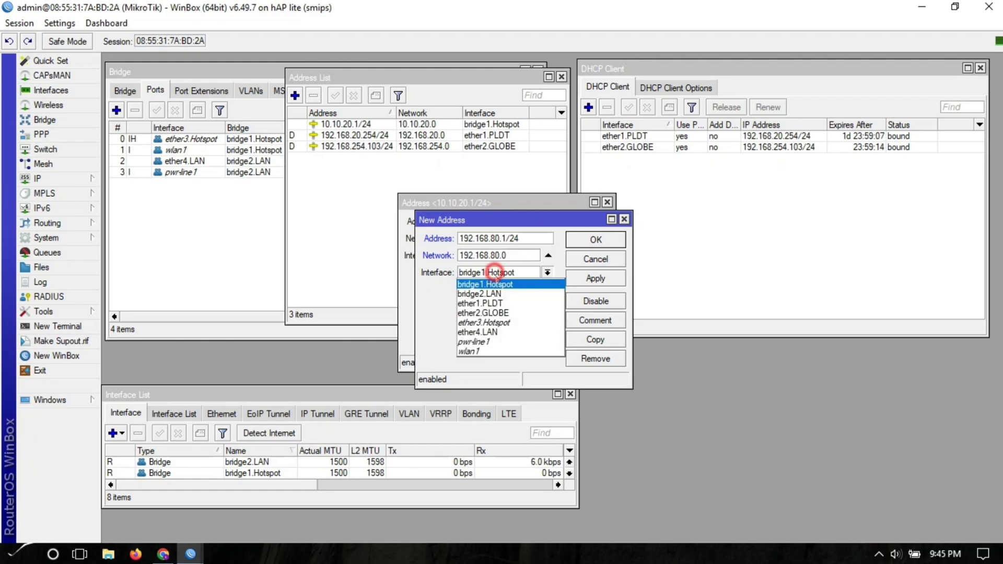
left_click(499, 293)
left_click(596, 277)
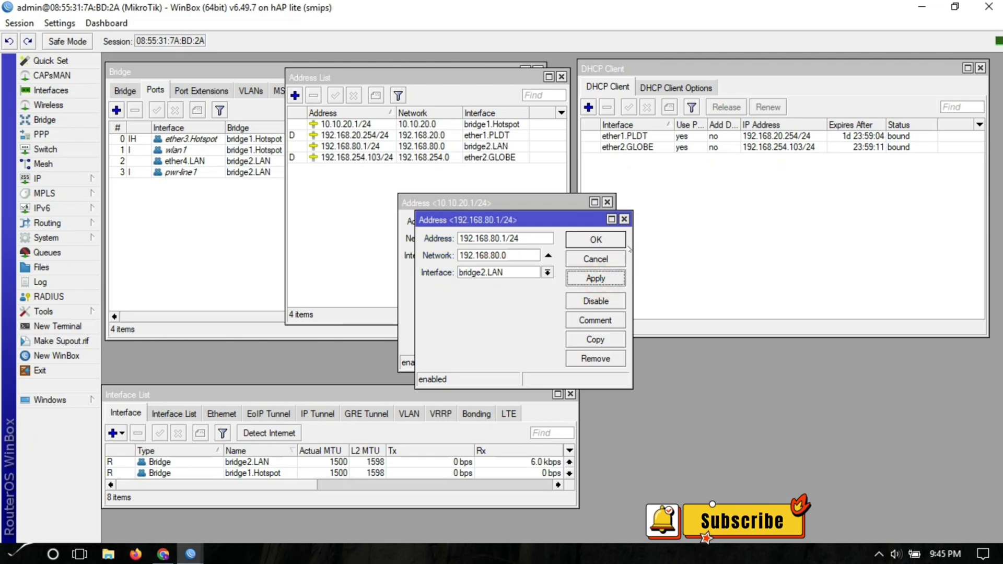
left_click(596, 240)
left_click(589, 226)
left_click(406, 278)
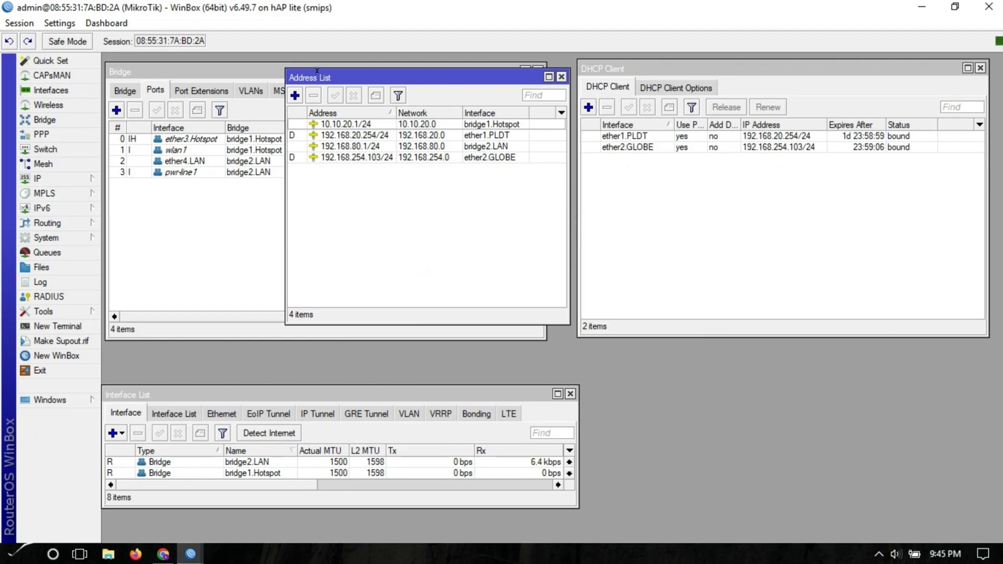
left_click_drag(318, 76, 728, 174)
left_click(32, 178)
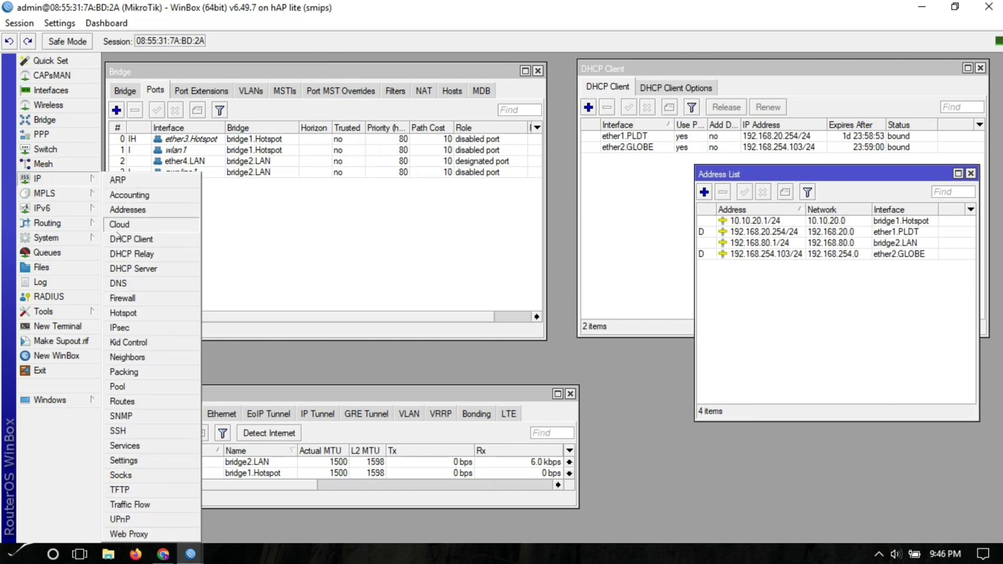
- Create IP pool pool1.Hotspot with range 10.10.20.5-10.10.20.254
left_click(122, 389)
left_click(513, 192)
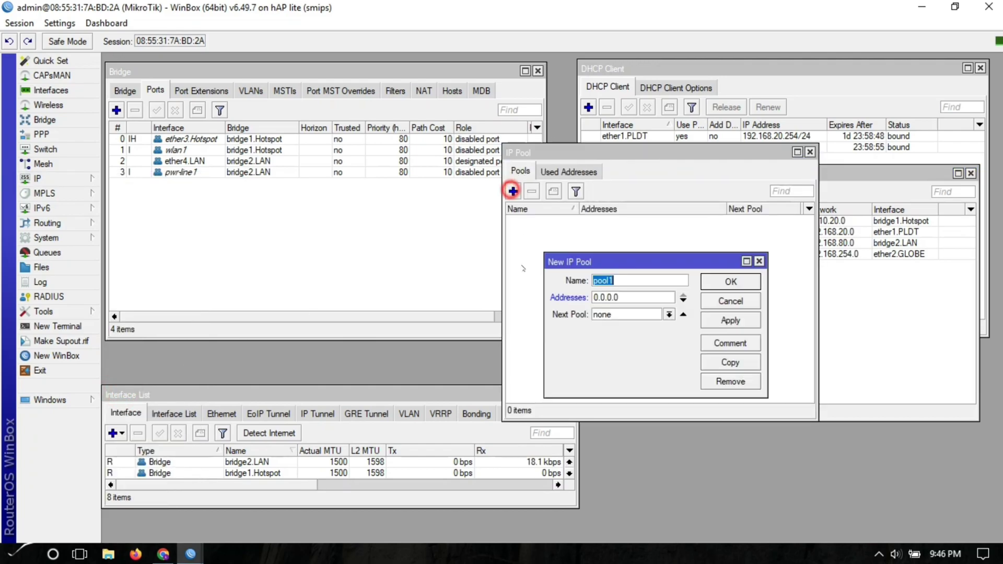
left_click(636, 282)
type(".Hotspot")
key("Tab")
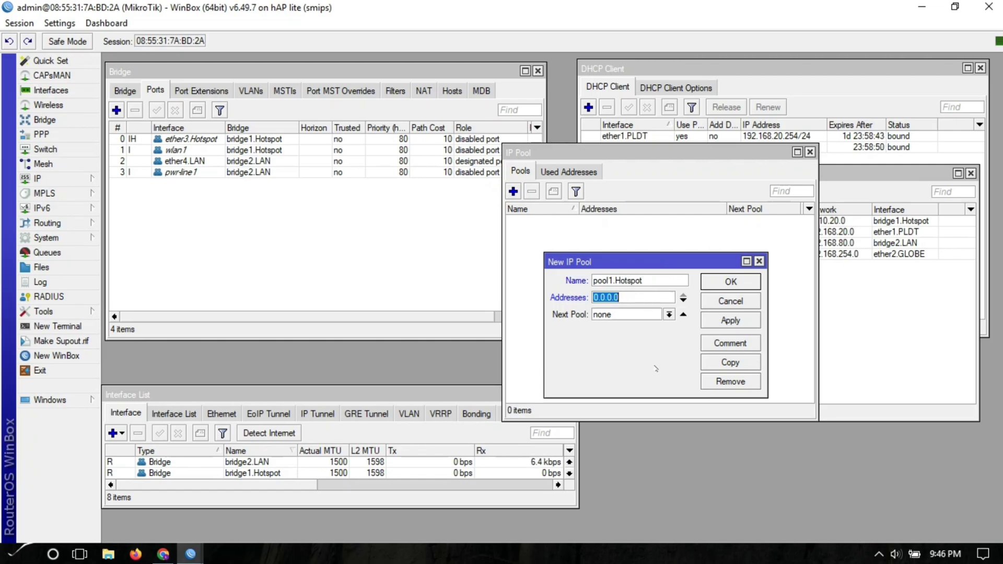
type("10.0")
type("0.20")
type(".")
type("5-10.10.20.")
type("254")
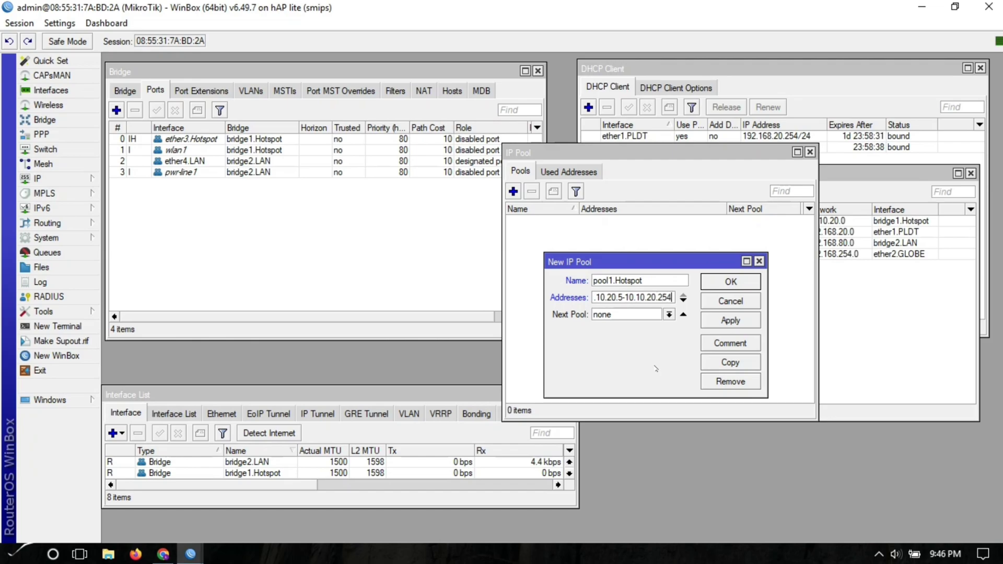
left_click(726, 320)
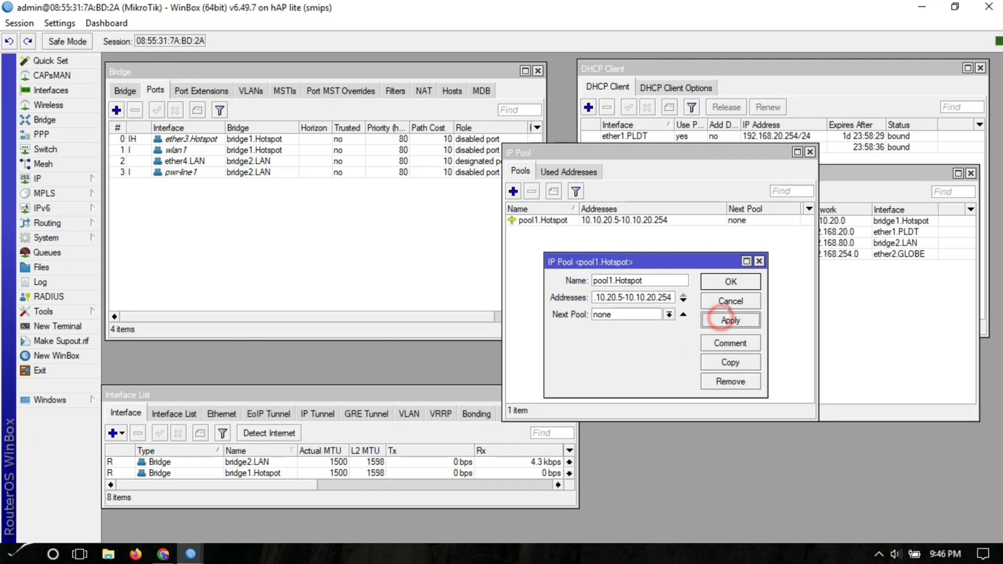
- Copy it as pool2.LAN with range 192.168.80.5-192.168.80.254 and close the pool dialogs
left_click(742, 362)
left_click(646, 301)
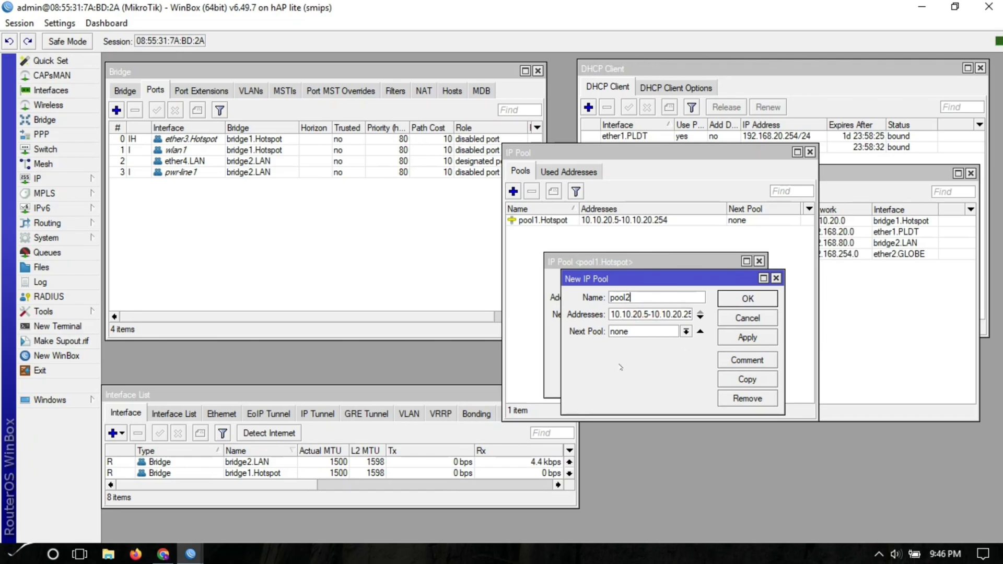
type(".LAN")
key("Tab")
type("192.168.80")
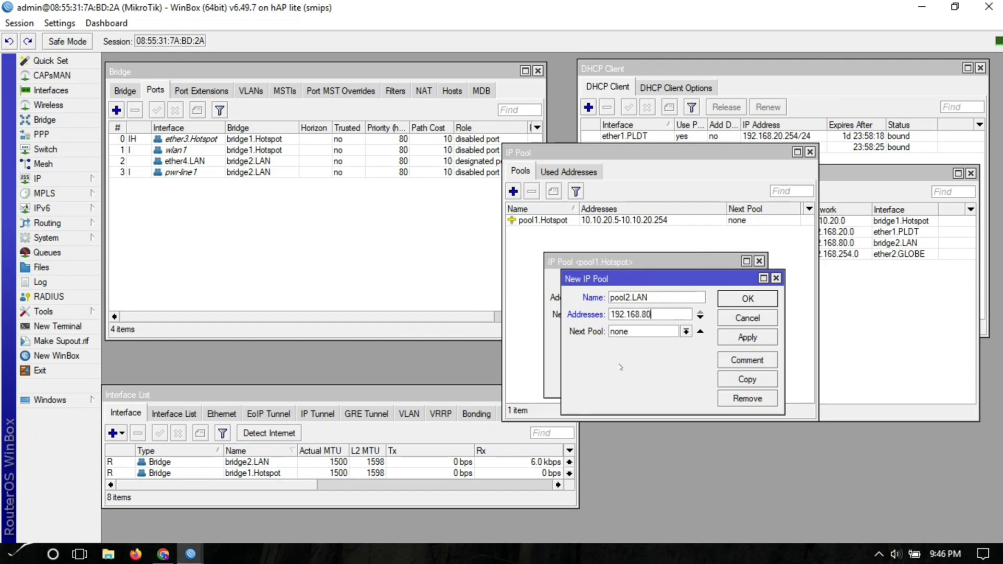
type(".5-")
type("192.1")
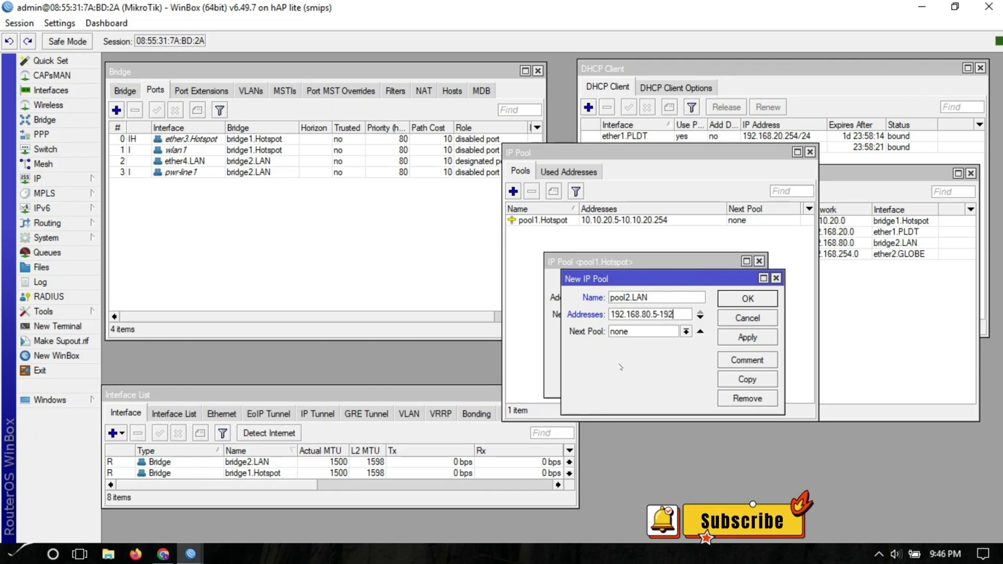
type("68.80")
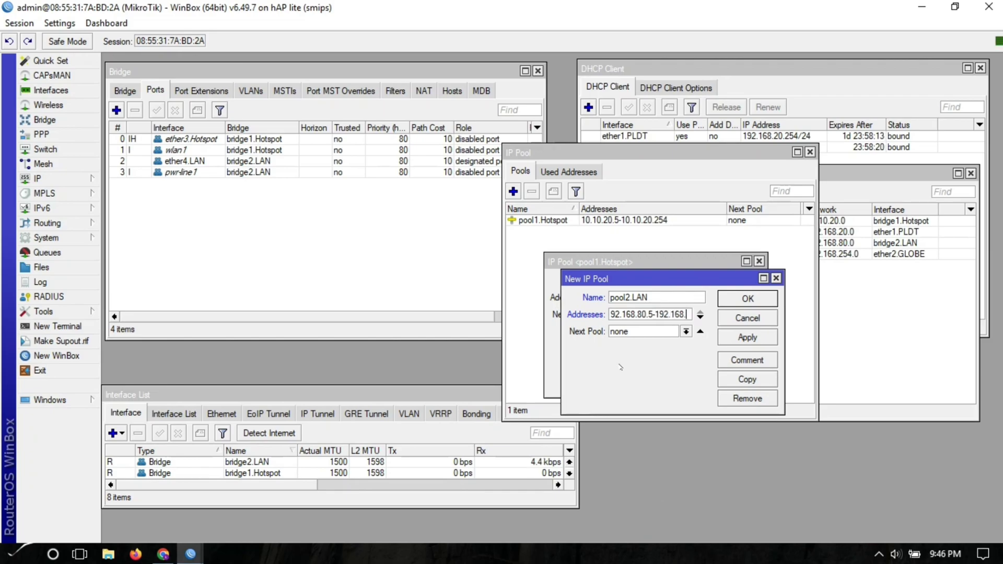
type(".254")
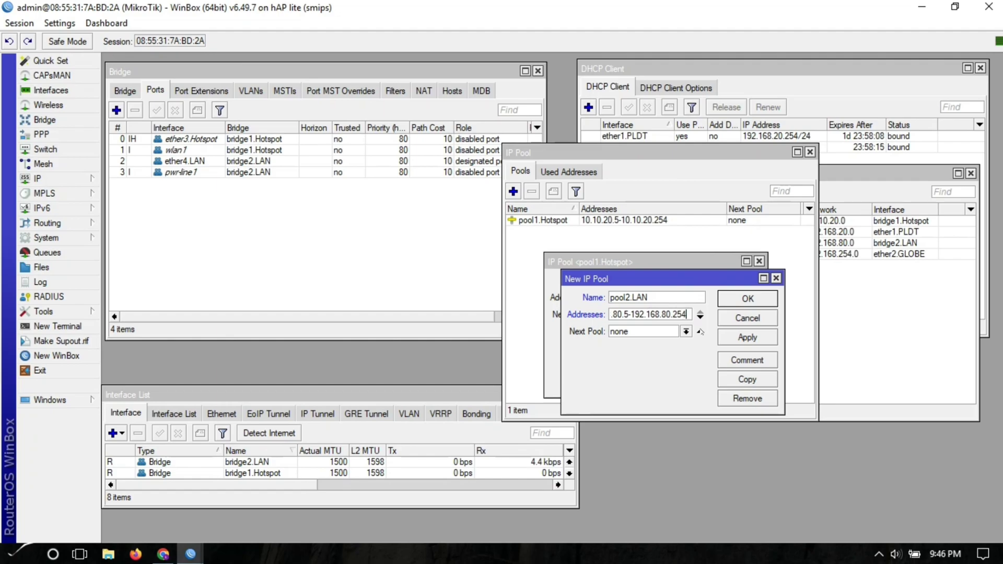
left_click(737, 337)
left_click(748, 298)
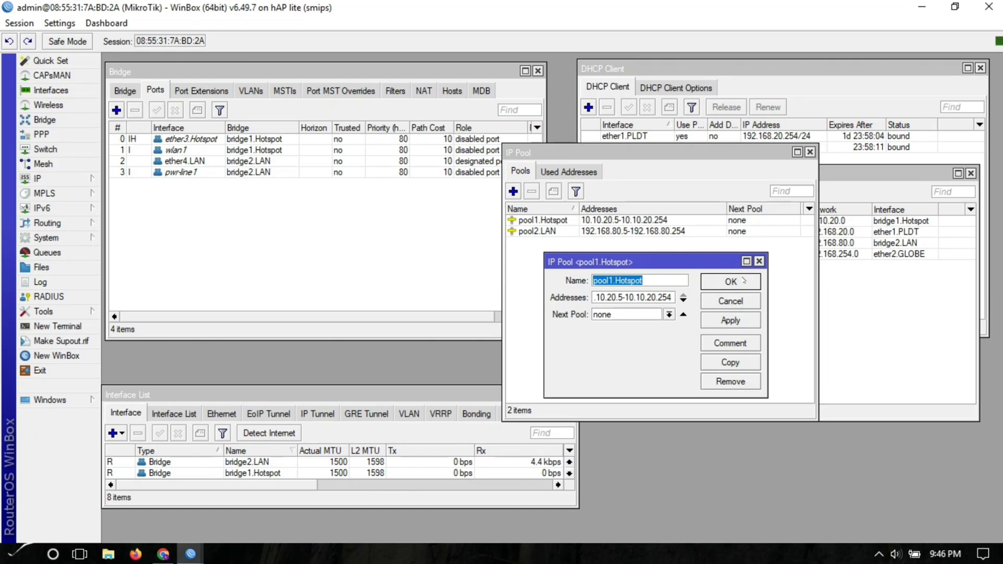
left_click(743, 281)
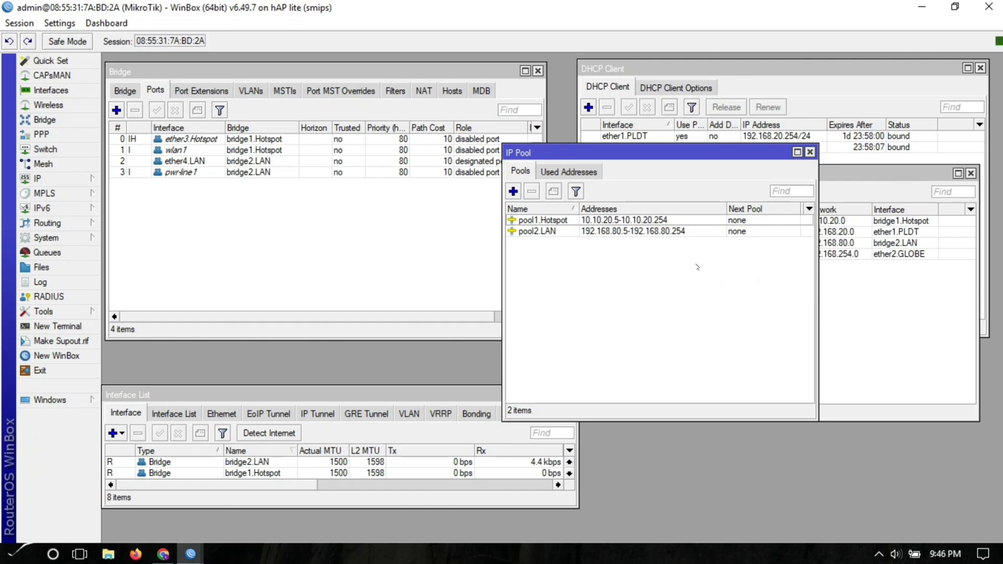
left_click_drag(698, 153, 570, 174)
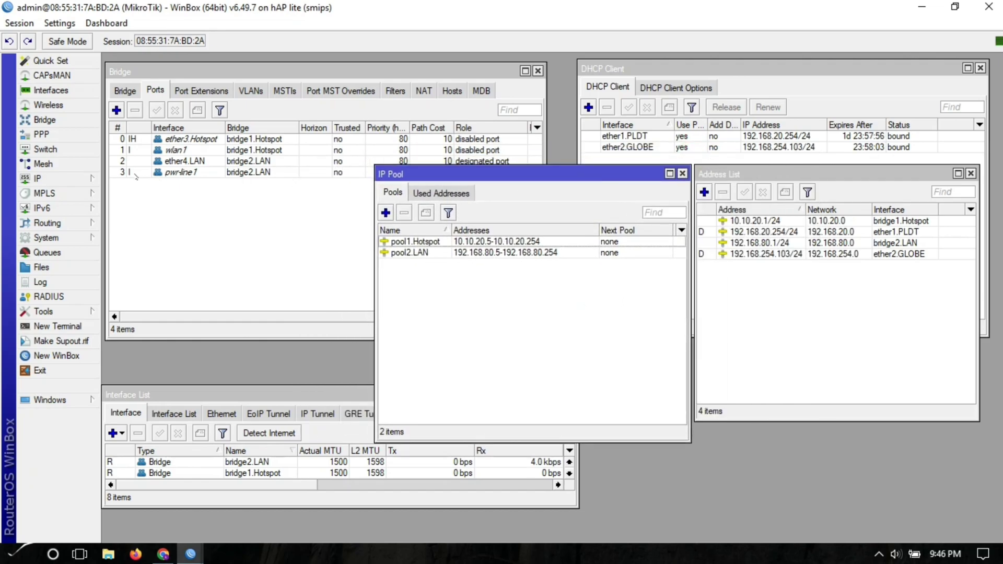
left_click(66, 178)
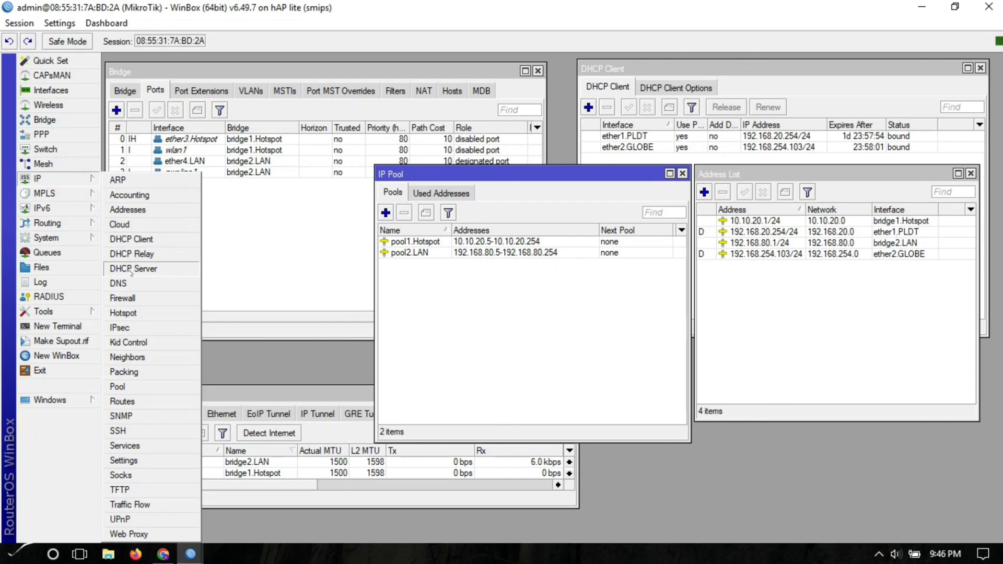
- Enter DNS servers 8.8.8.8 and 8.8.4.4, enable Allow Remote Requests, and apply the DNS settings
left_click(119, 285)
left_click(553, 187)
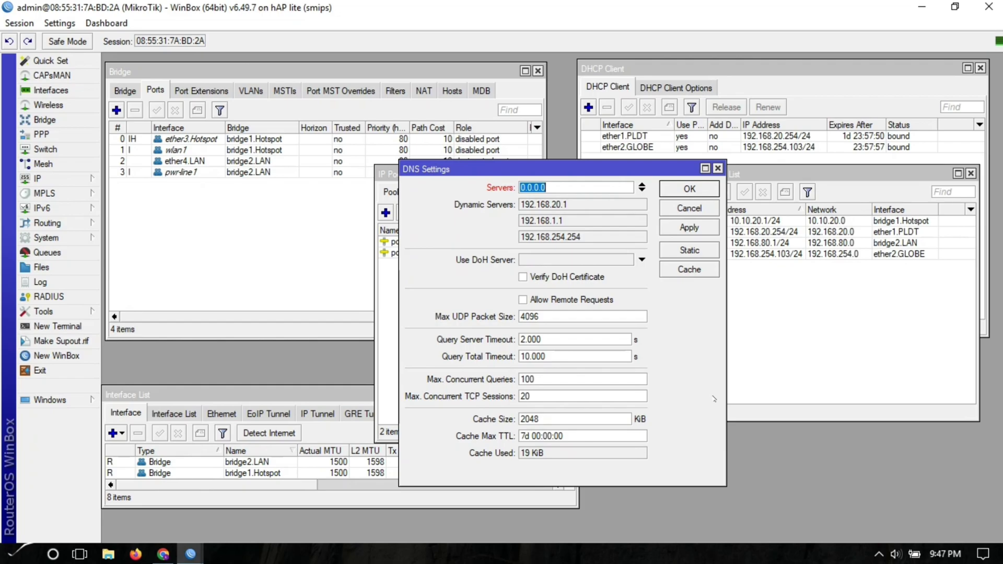
type("8.8.8.8")
left_click(641, 190)
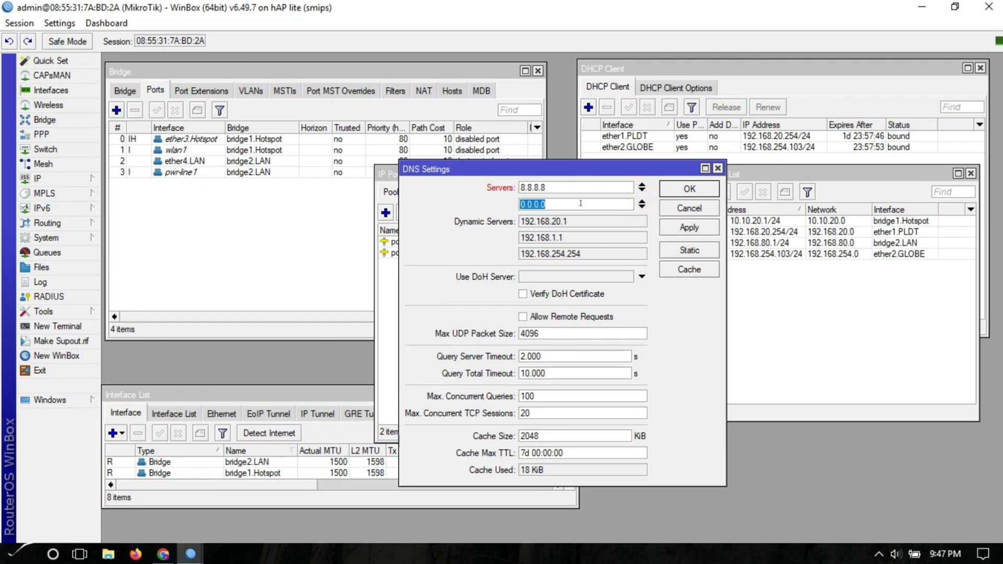
type("8.8.4.4")
left_click(522, 317)
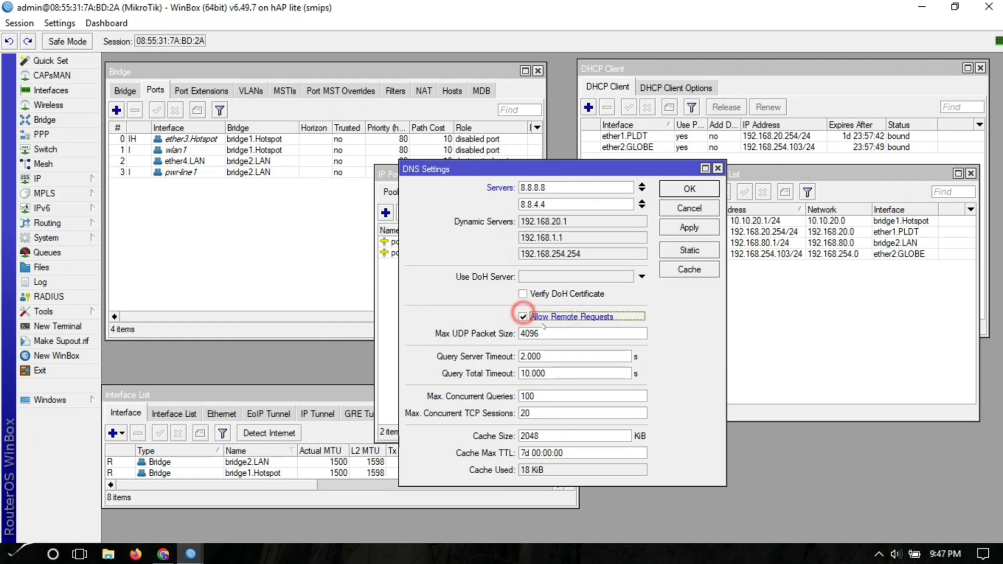
left_click(666, 227)
left_click(681, 188)
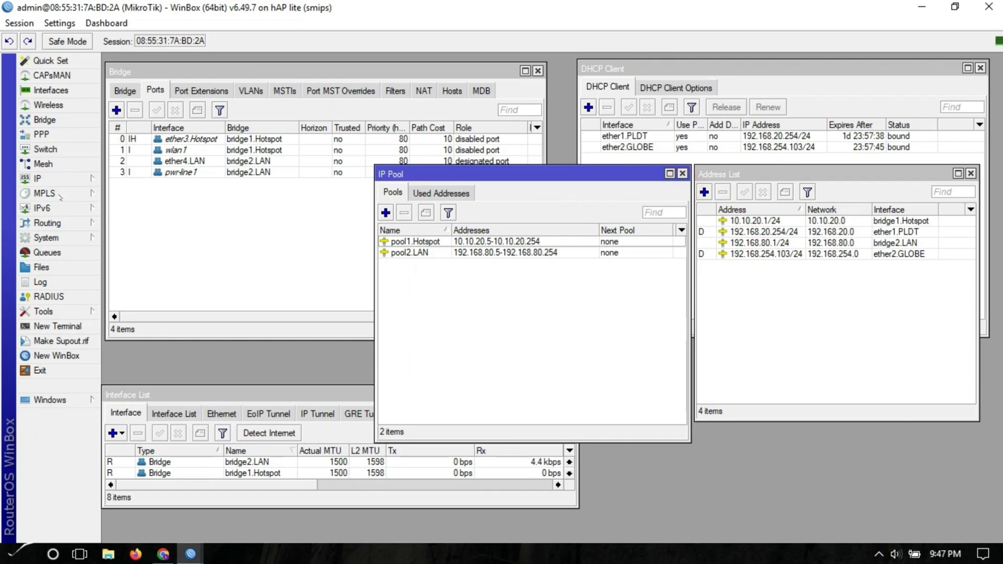
left_click(52, 178)
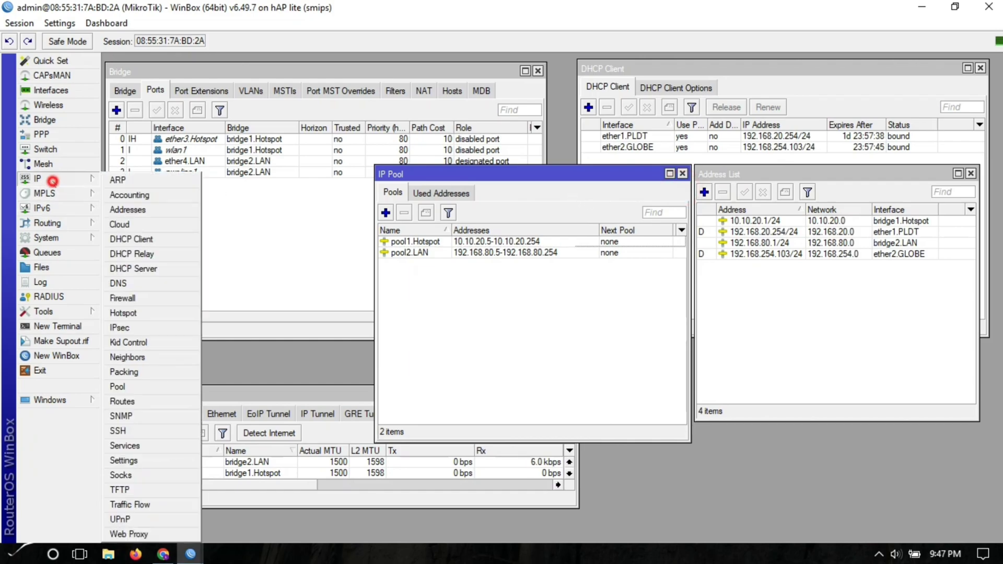
- Create DHCP server server1.Hotspot on bridge1.Hotspot with a 1d lease and pool1.Hotspot
left_click(125, 269)
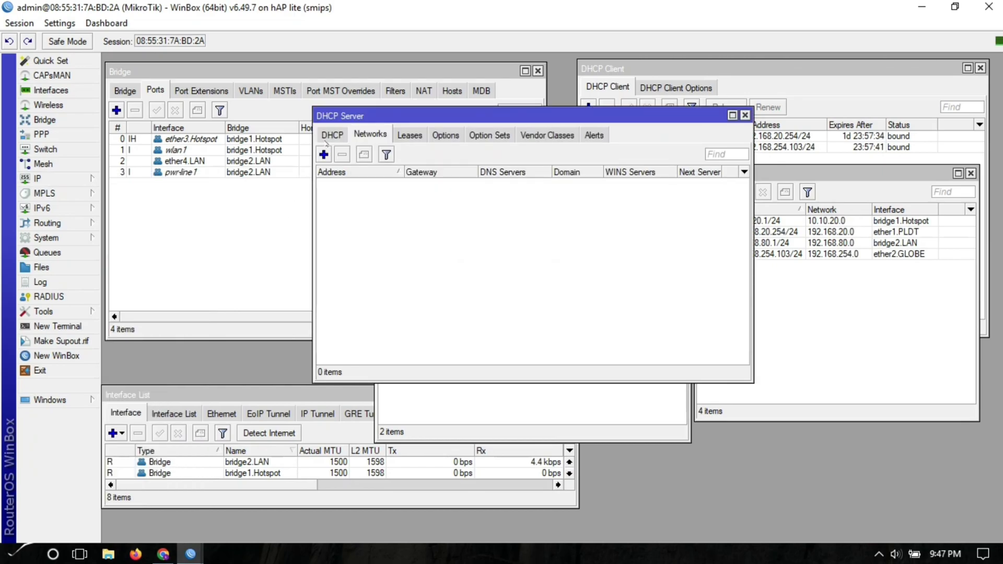
left_click(324, 154)
type("server1")
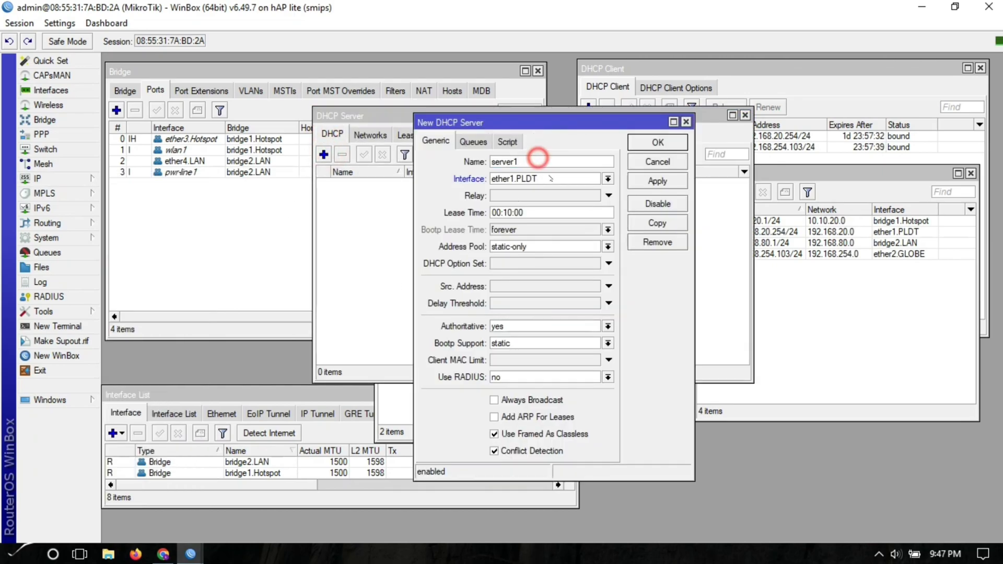
type(".Hotspot")
left_click(530, 179)
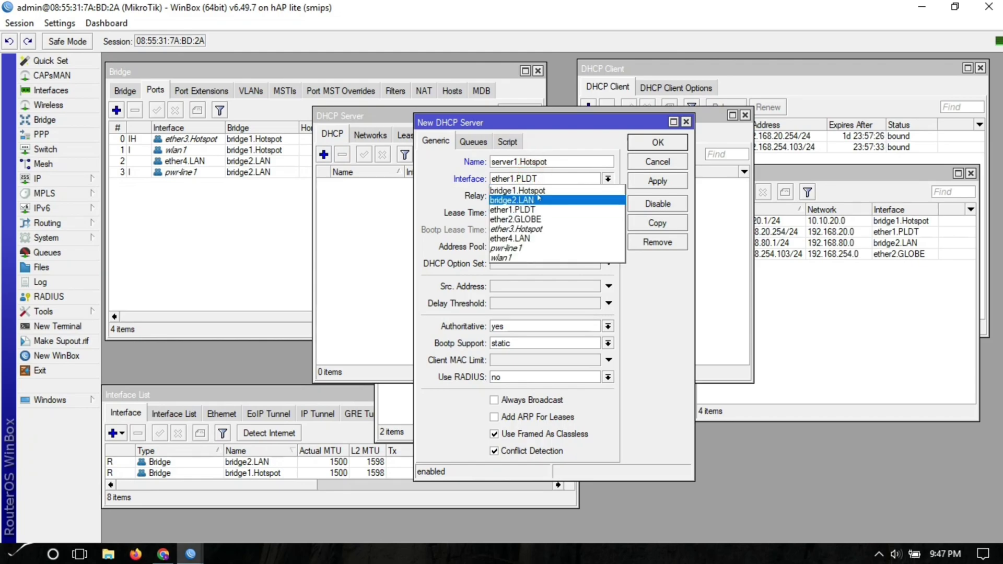
left_click(538, 192)
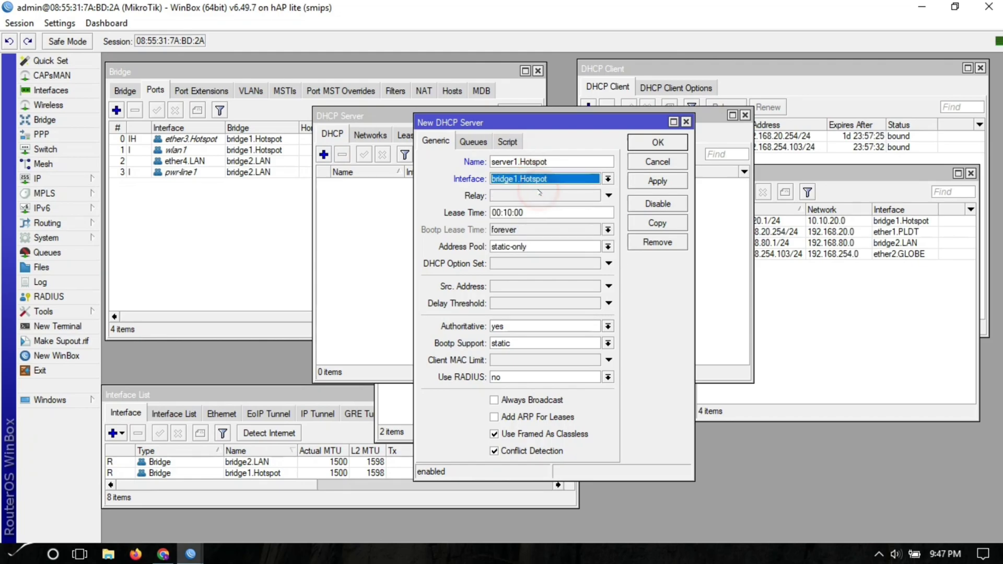
left_click(506, 212)
key("BackSpace")
type("00")
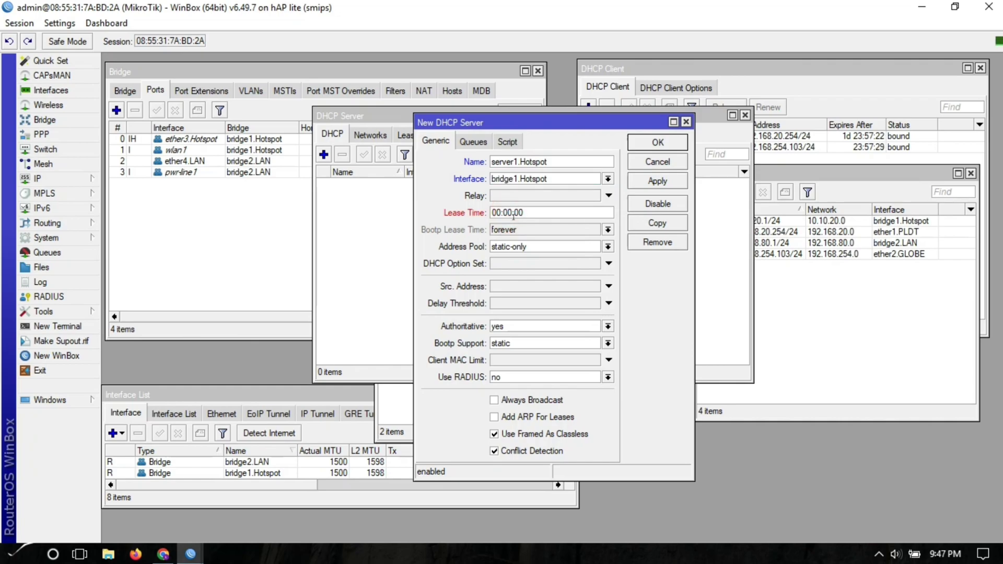
key("Left")
key("Left")
key("Left")
key("Left")
type("1d")
left_click(521, 249)
left_click(521, 258)
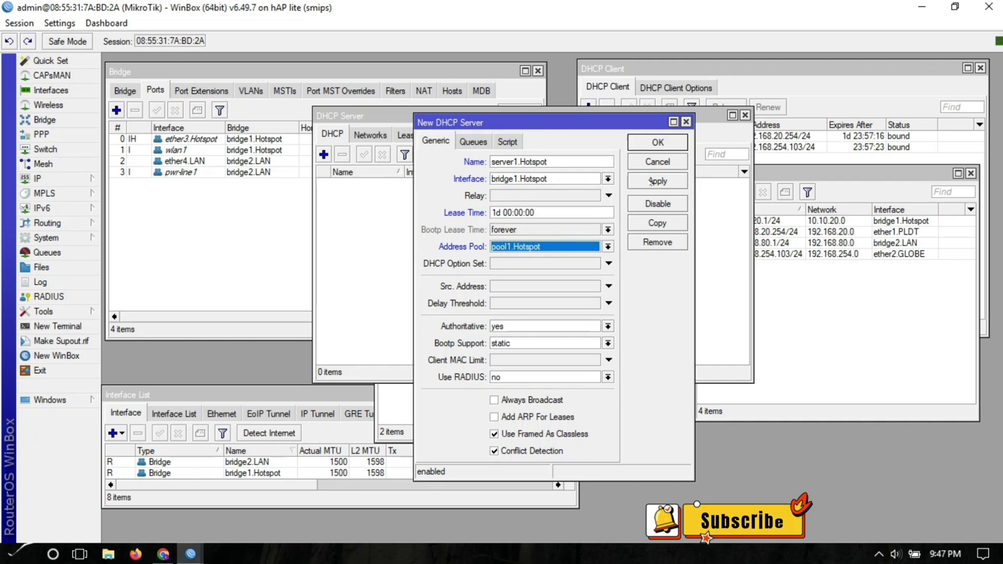
left_click(653, 181)
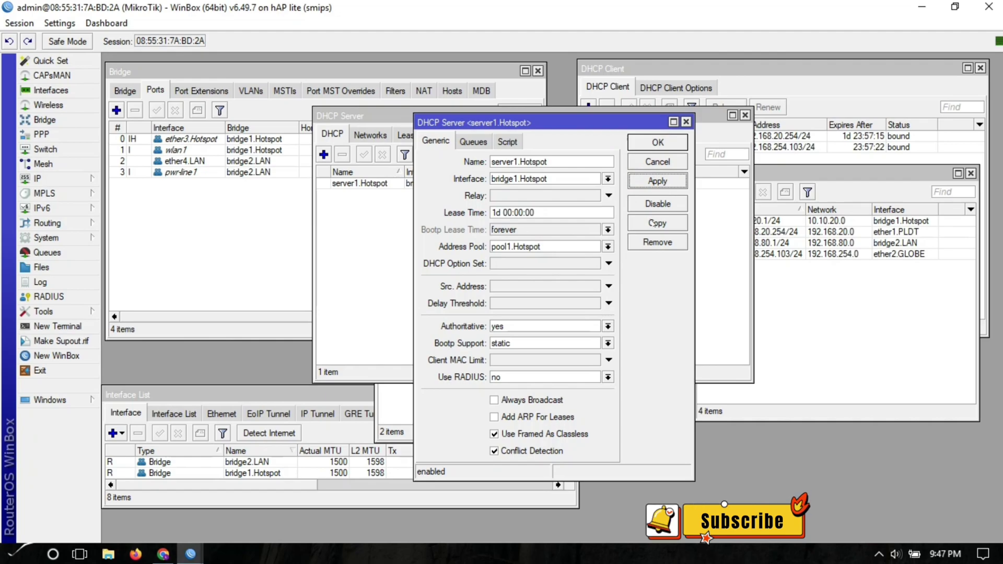
- Copy it as server2.LAN on bridge2.LAN with pool2.LAN, then show the Networks list
left_click(657, 223)
left_click(553, 178)
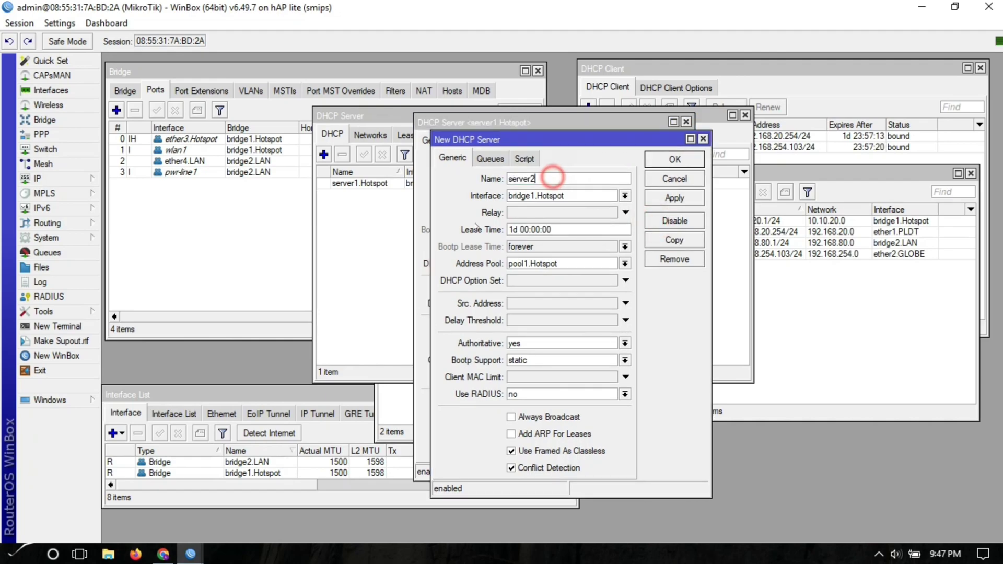
type(".LAN")
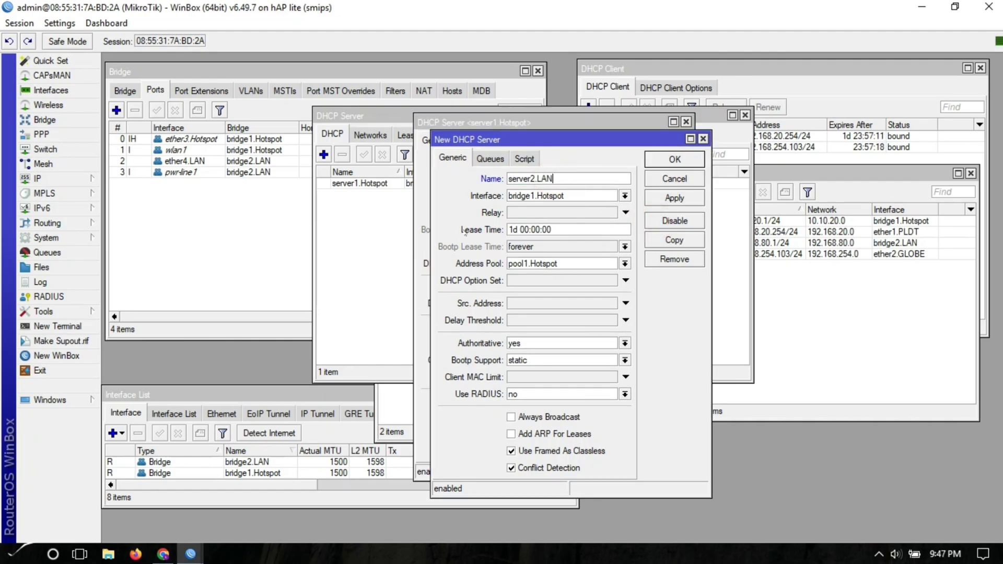
key("Tab")
left_click(564, 196)
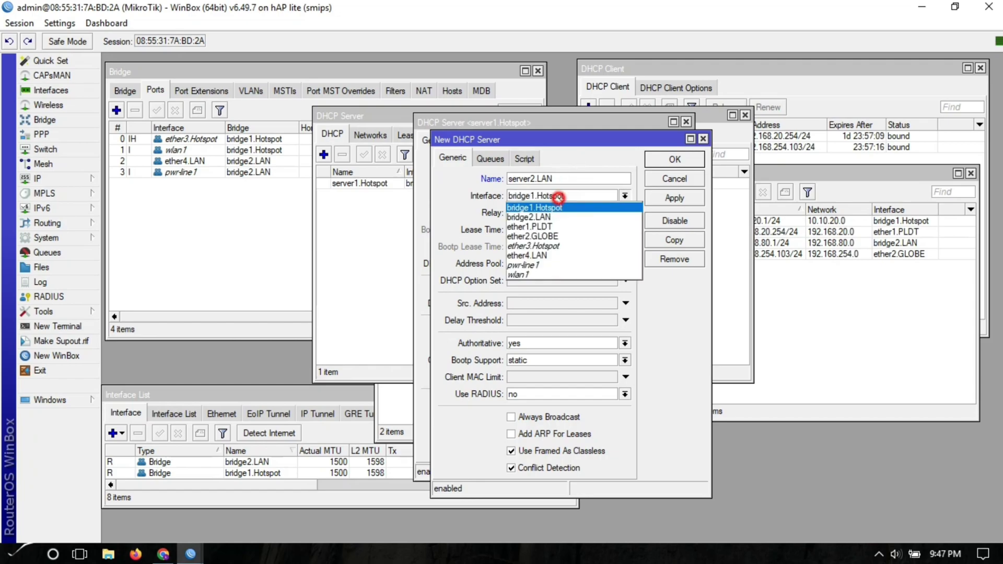
left_click(552, 221)
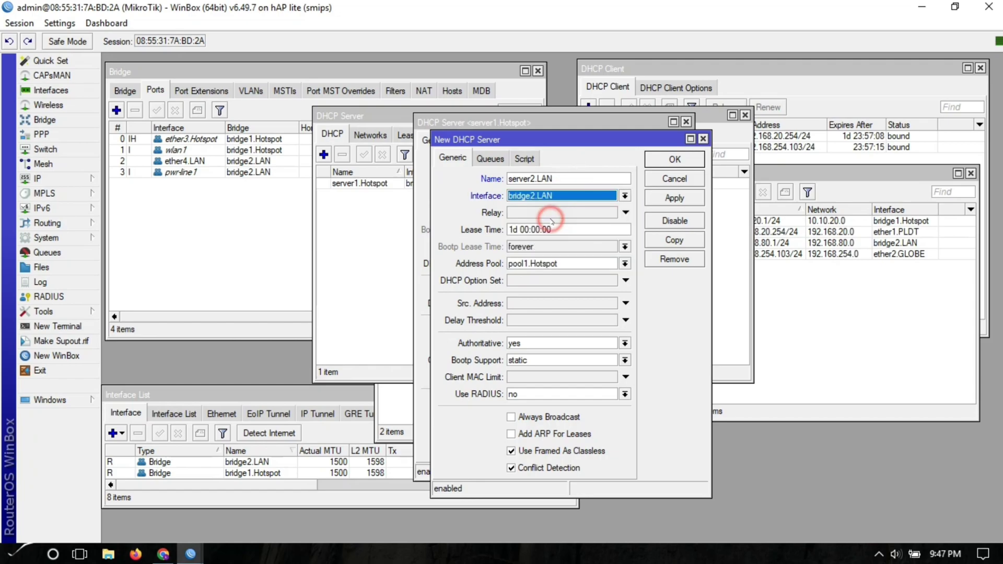
left_click(546, 266)
left_click(548, 283)
left_click(652, 198)
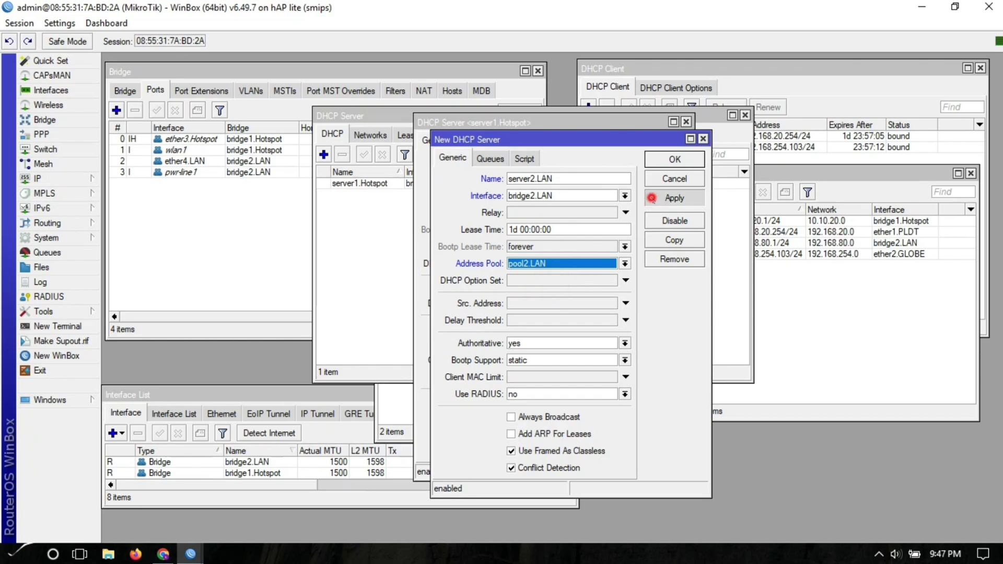
left_click(675, 159)
left_click(656, 143)
left_click(437, 263)
left_click(370, 134)
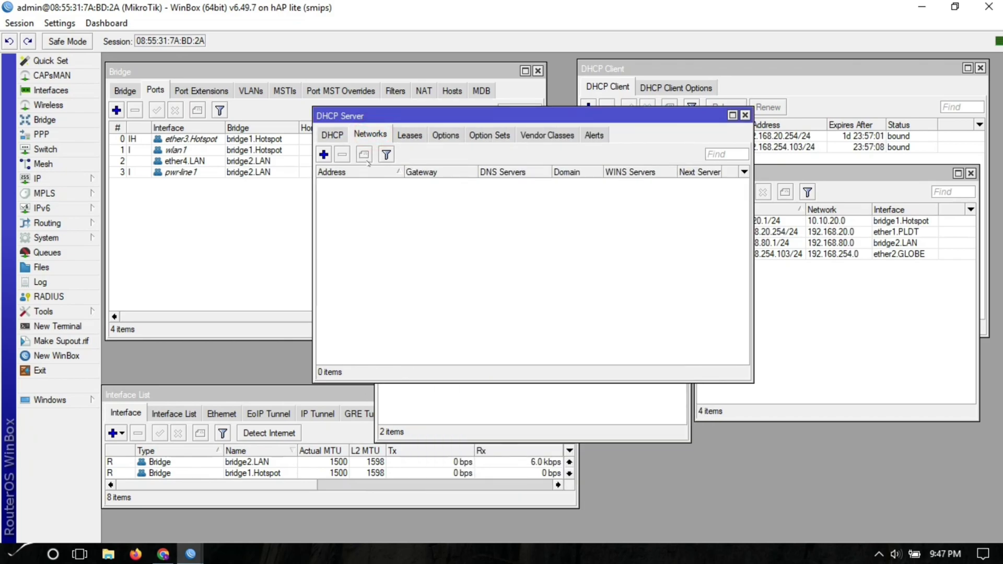
- Add DHCP network 10.10.20.0/24 with gateway 10.10.20.1 and netmask 24
left_click(324, 155)
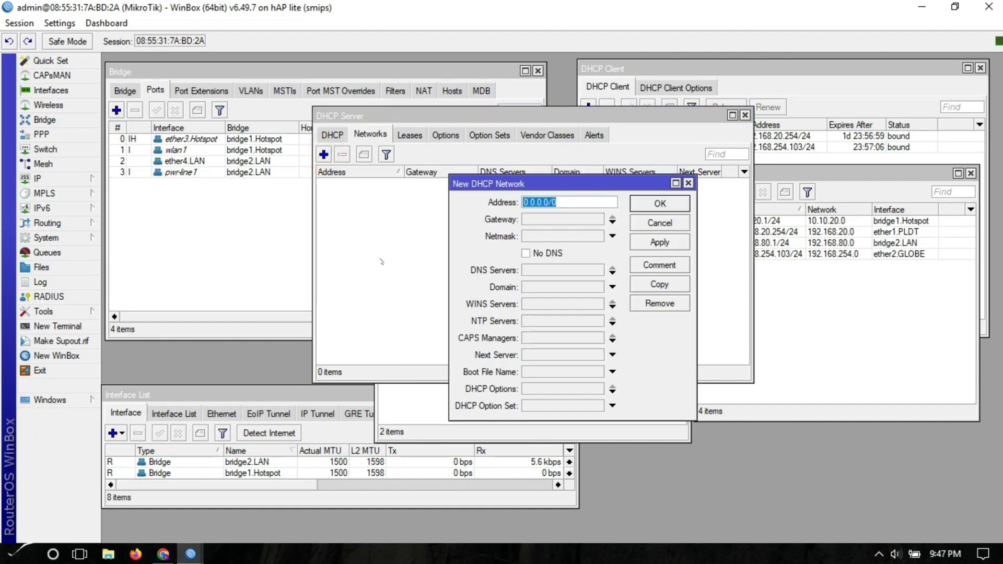
type("1")
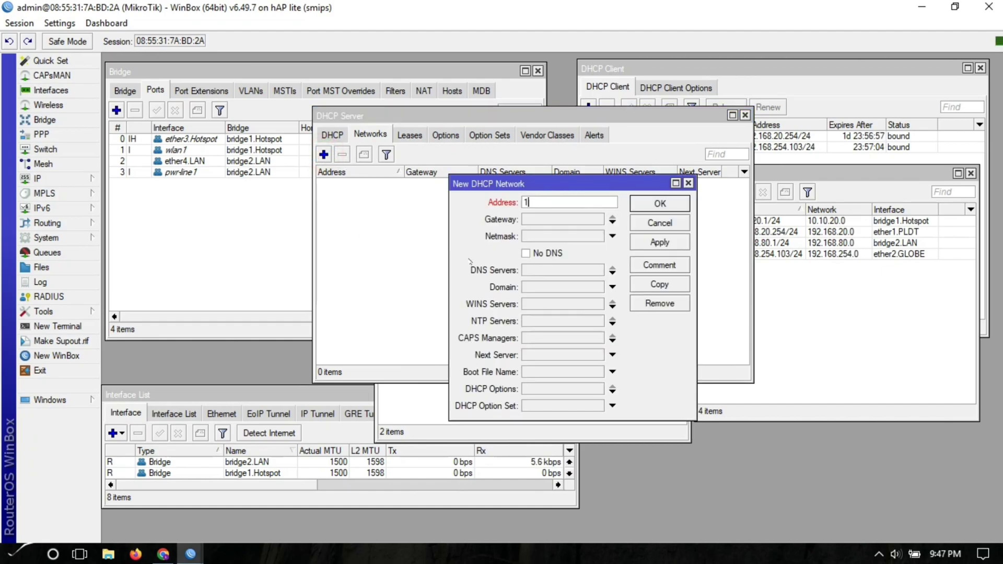
type("0.10.20.0/24")
key("Tab")
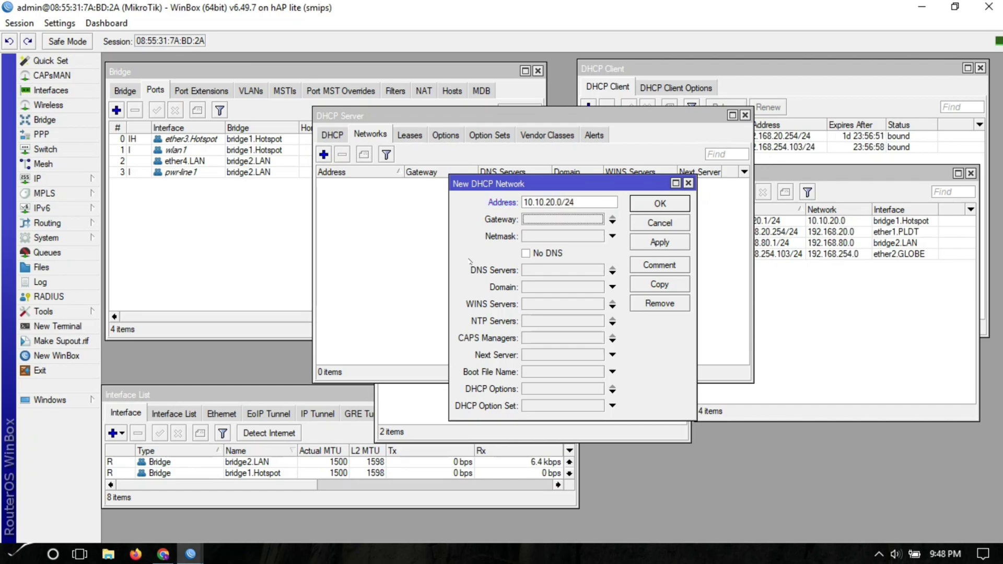
type("10.10")
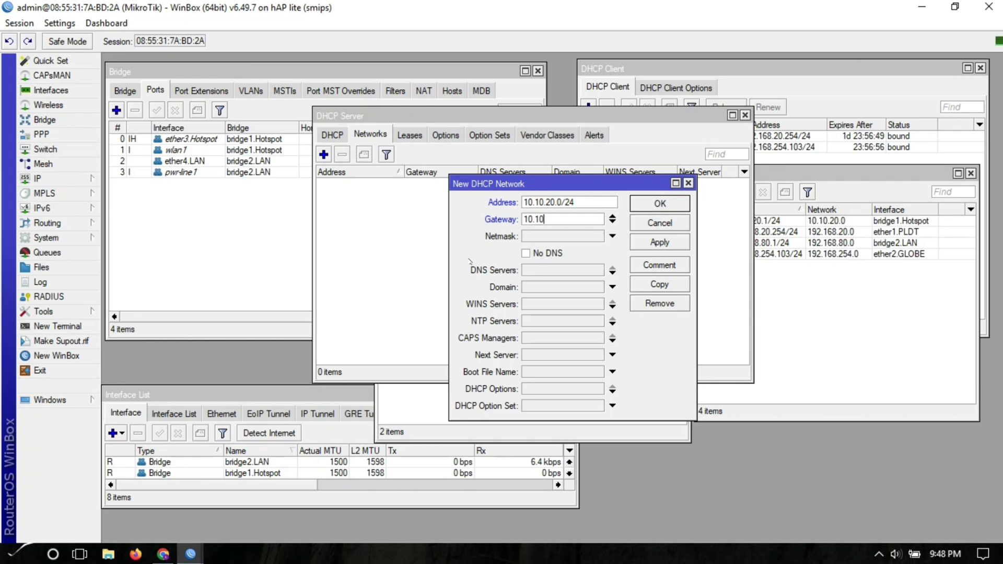
type(".20.1")
key("Tab")
type("24")
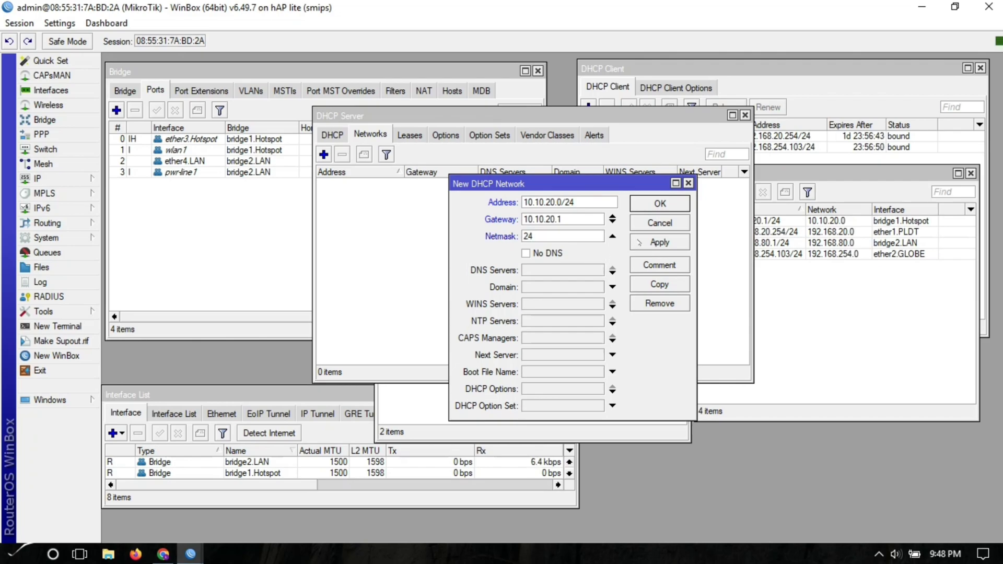
left_click(660, 242)
- Copy it into DHCP network 192.168.80.0/24 with gateway 192.168.80.1
left_click(657, 284)
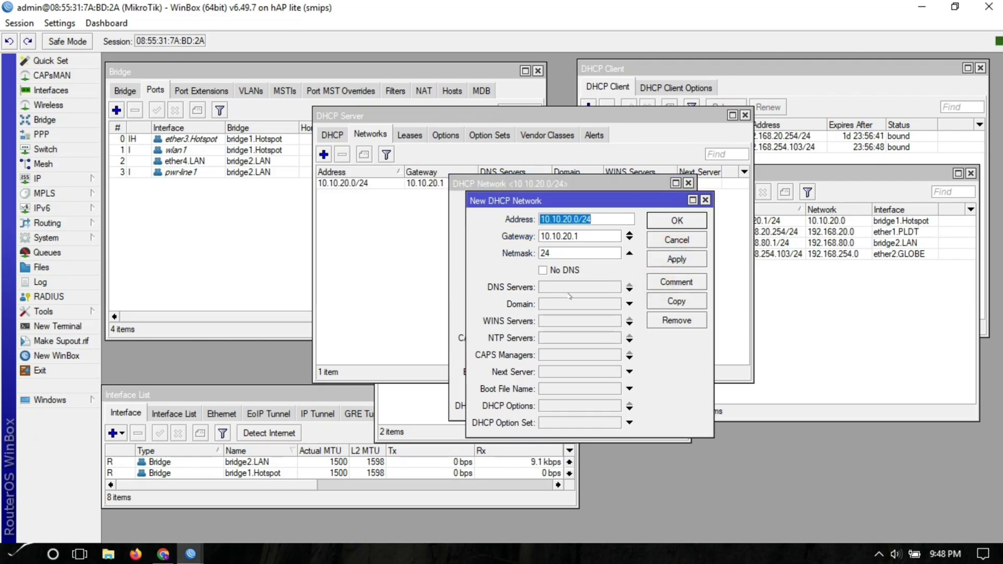
left_click_drag(565, 219, 540, 219)
type("192.168")
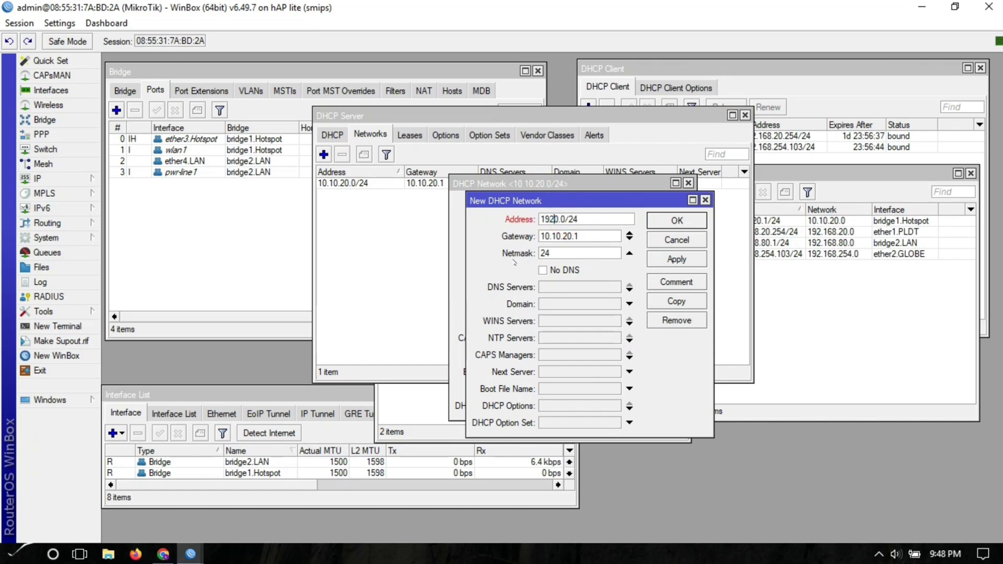
type(".80")
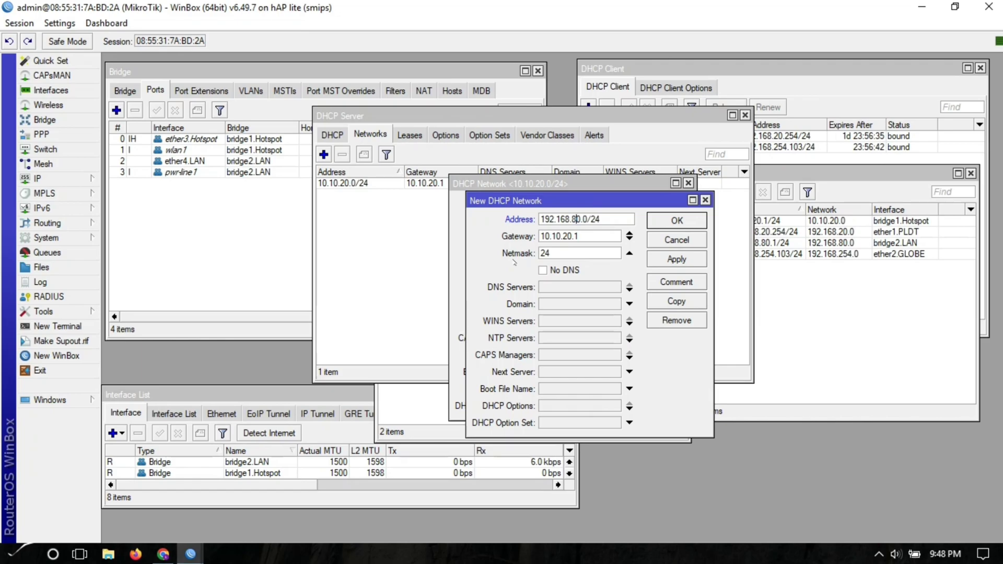
key("BackSpace")
left_click_drag(565, 236, 541, 236)
type("192.168.8")
left_click(676, 259)
left_click(676, 220)
left_click(664, 206)
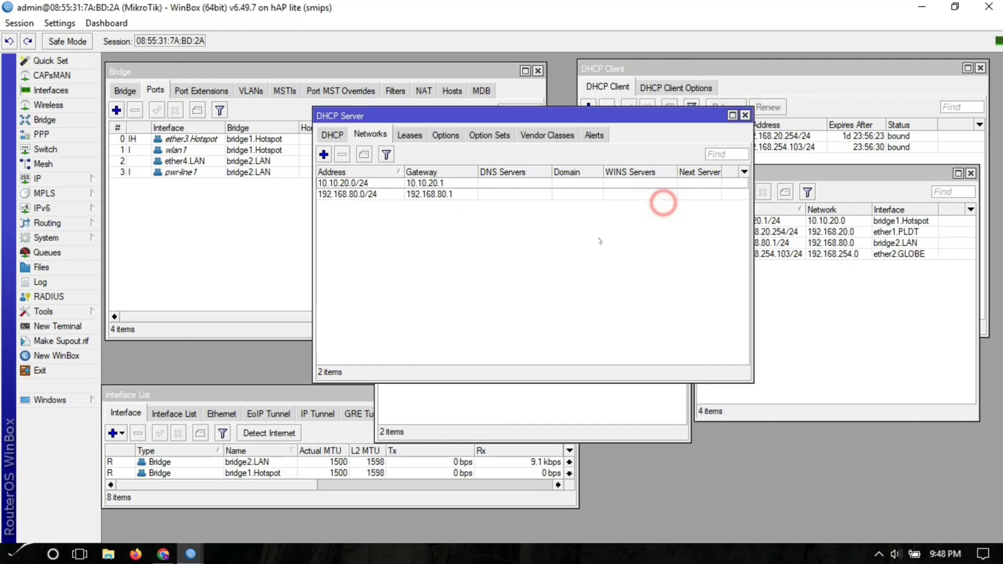
- Comment the 10.10.20.0/24 network 'Hotspot' and the 192.168.80.0/24 network 'LAN'
left_click(362, 182)
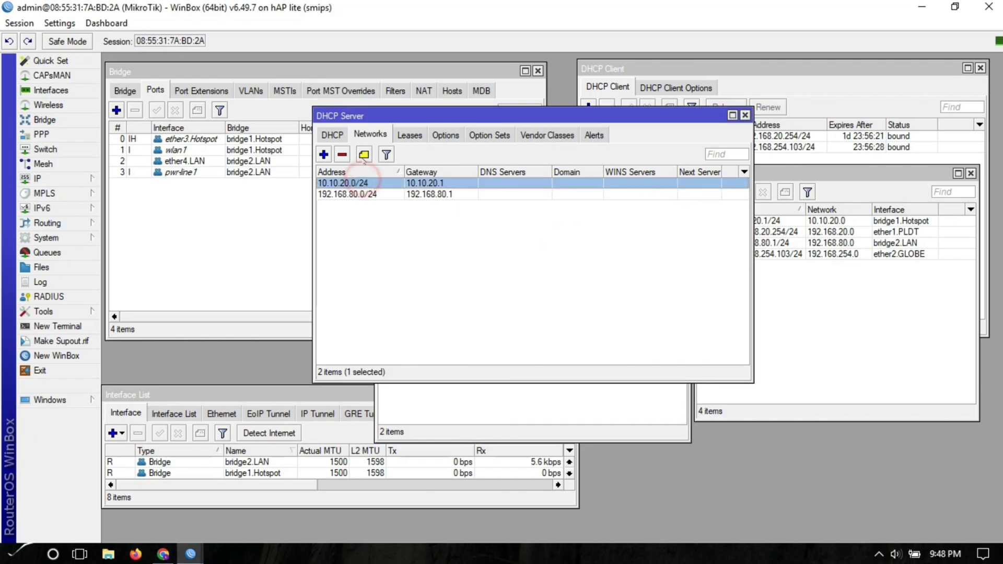
left_click(364, 154)
type("Hotspot")
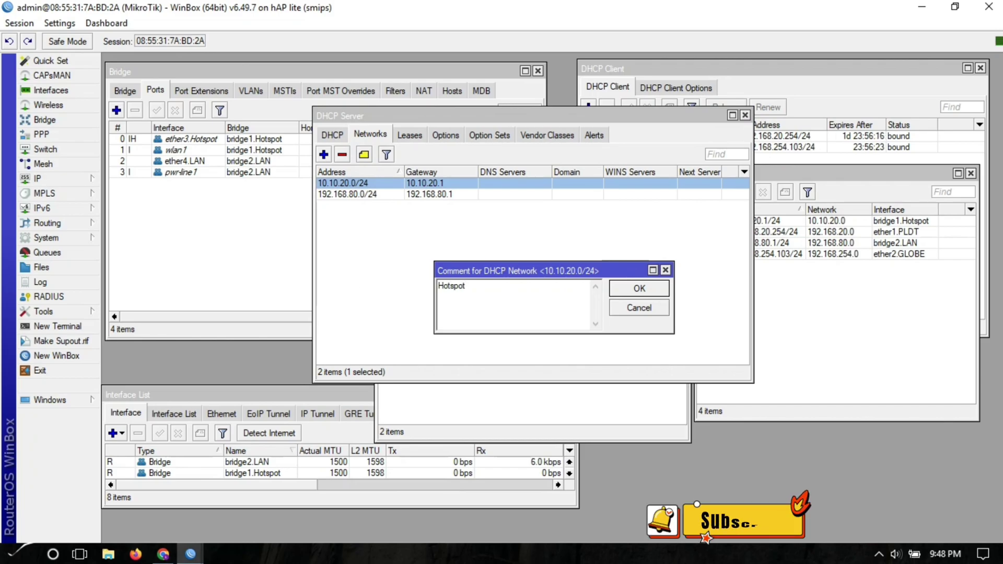
left_click(639, 288)
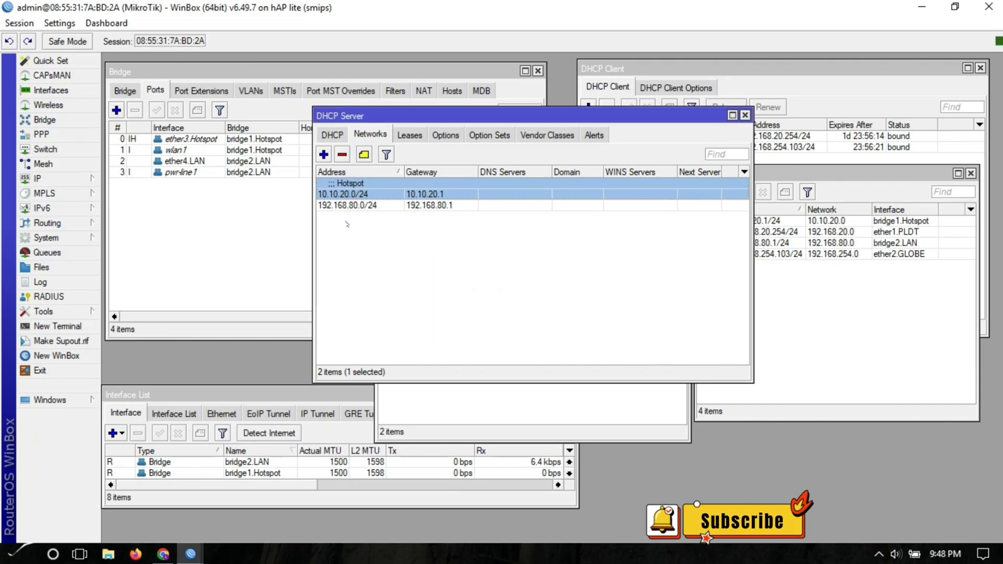
left_click(344, 205)
left_click(364, 154)
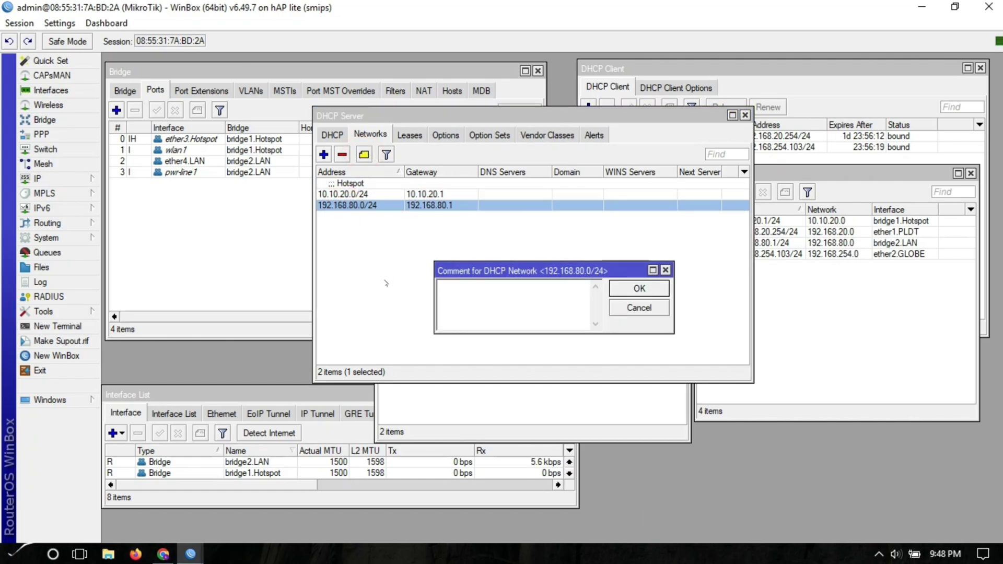
type("LAN")
key("Return")
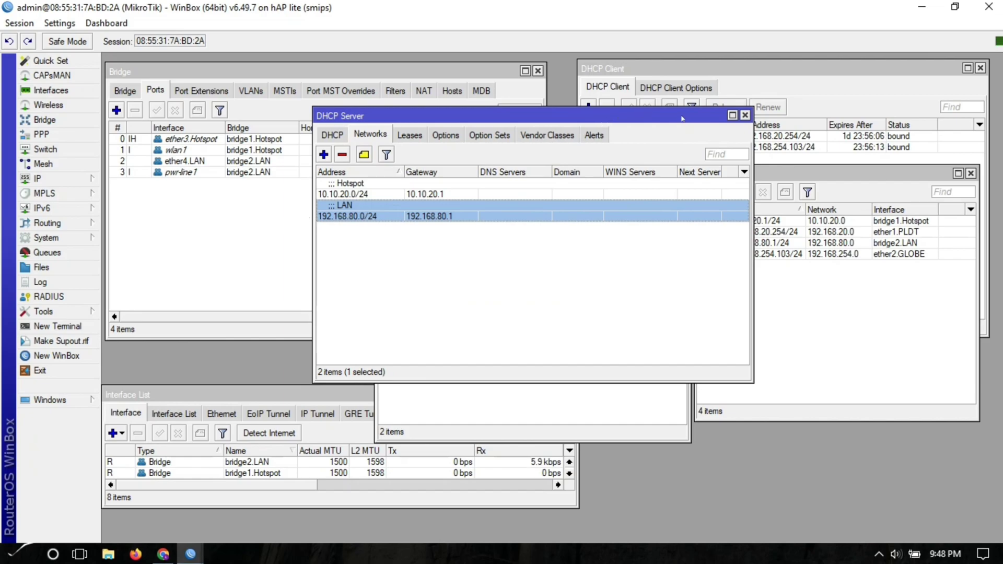
left_click_drag(682, 118, 739, 200)
- Close the DHCP server, IP pool, IP address and bridge windows
left_click(800, 199)
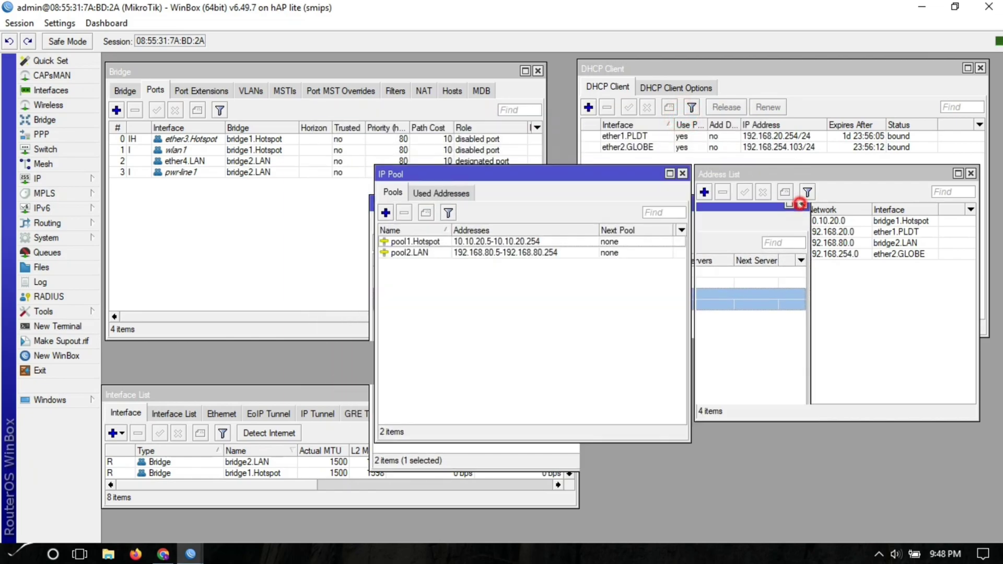
left_click(682, 173)
left_click(971, 173)
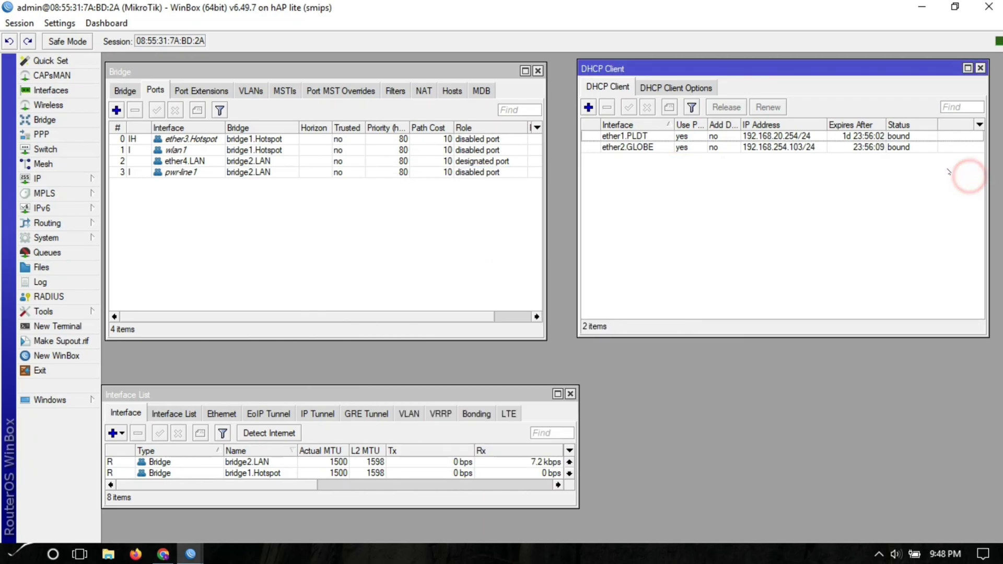
left_click(468, 250)
left_click(537, 71)
left_click(689, 223)
- Open the firewall and reach Address Lists, discarding an accidentally started NAT rule
left_click(46, 180)
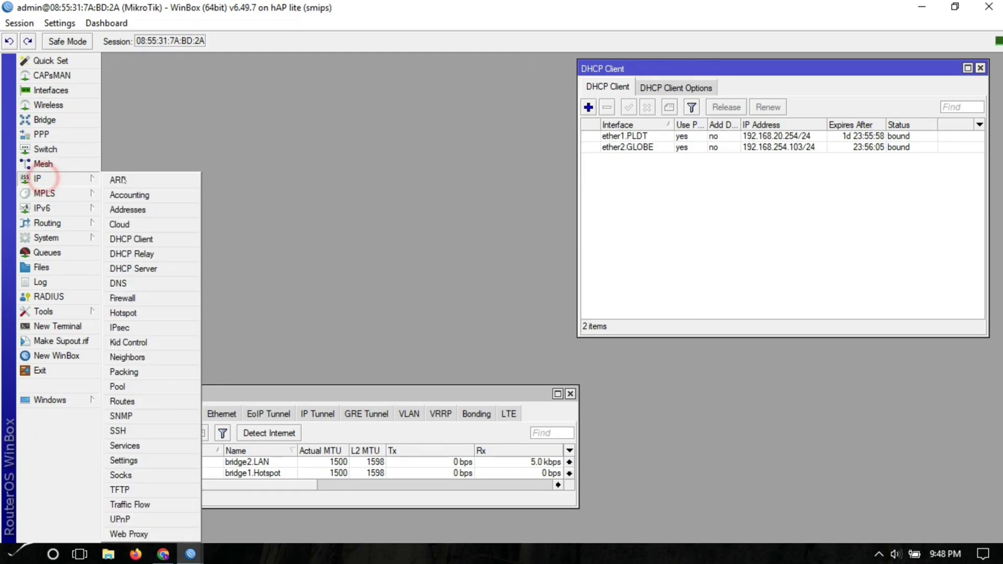
left_click(125, 297)
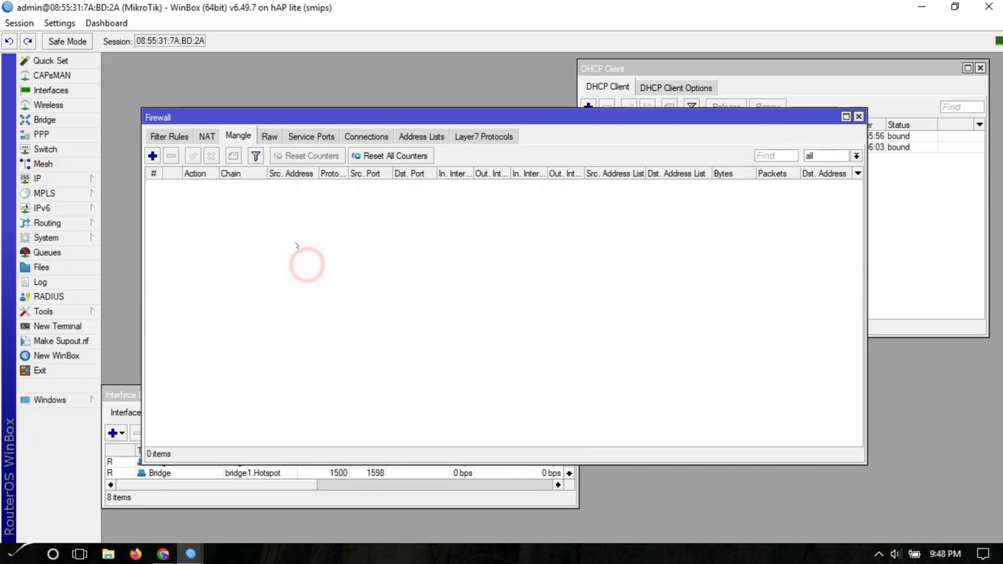
left_click_drag(287, 117, 299, 76)
left_click(219, 97)
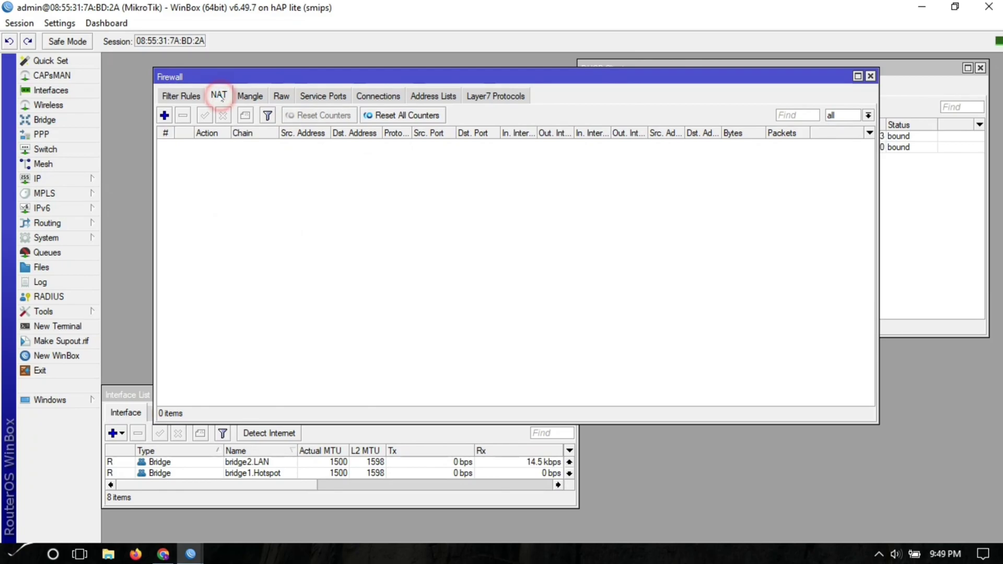
left_click(164, 115)
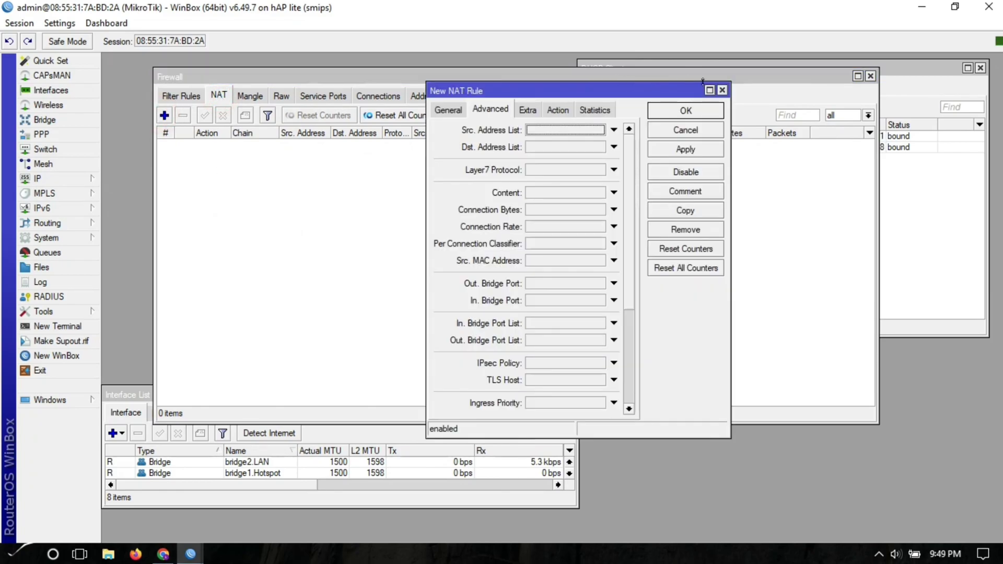
left_click(722, 89)
left_click(427, 97)
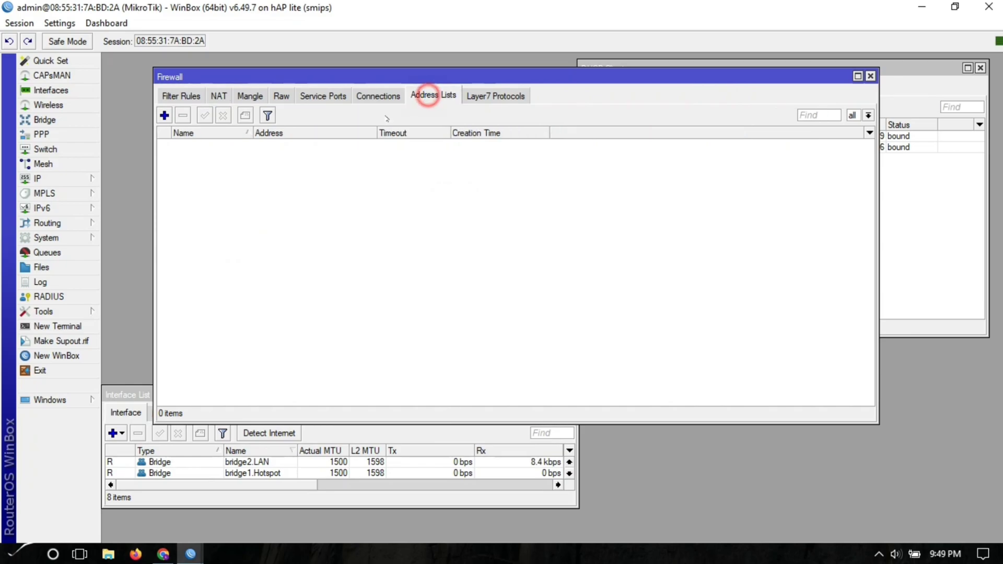
- Add address list entry Hotspot.LAN for 10.10.20.5-10.10.20.254
left_click(164, 115)
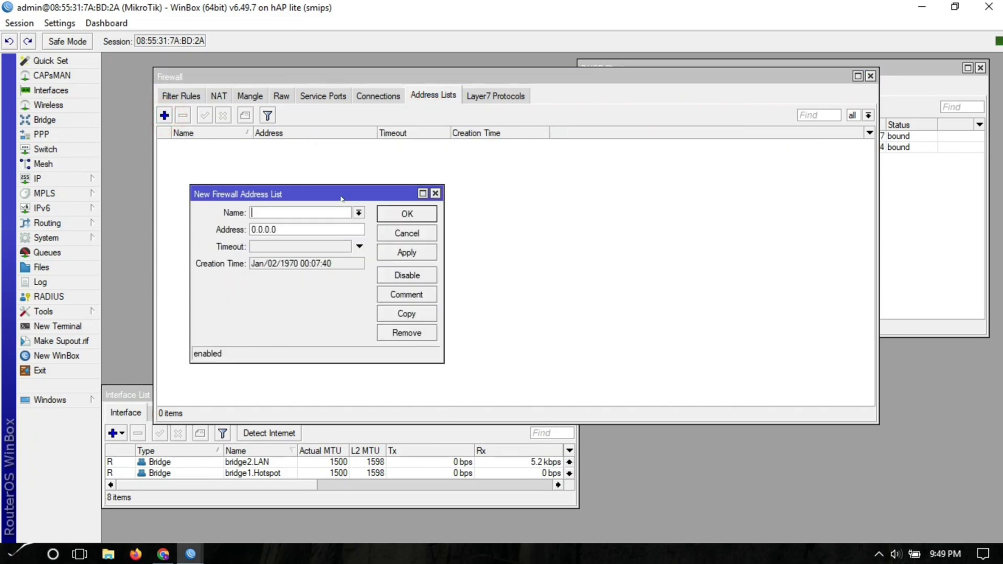
left_click_drag(341, 200, 474, 170)
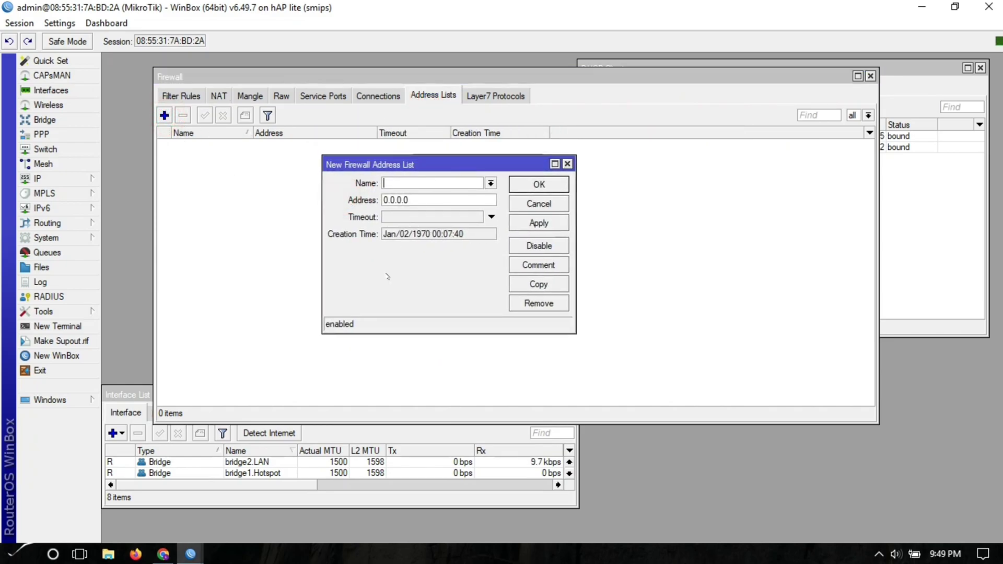
type("Hotspot.LAn")
key("BackSpace")
key("BackSpace")
type("AN")
key("Tab")
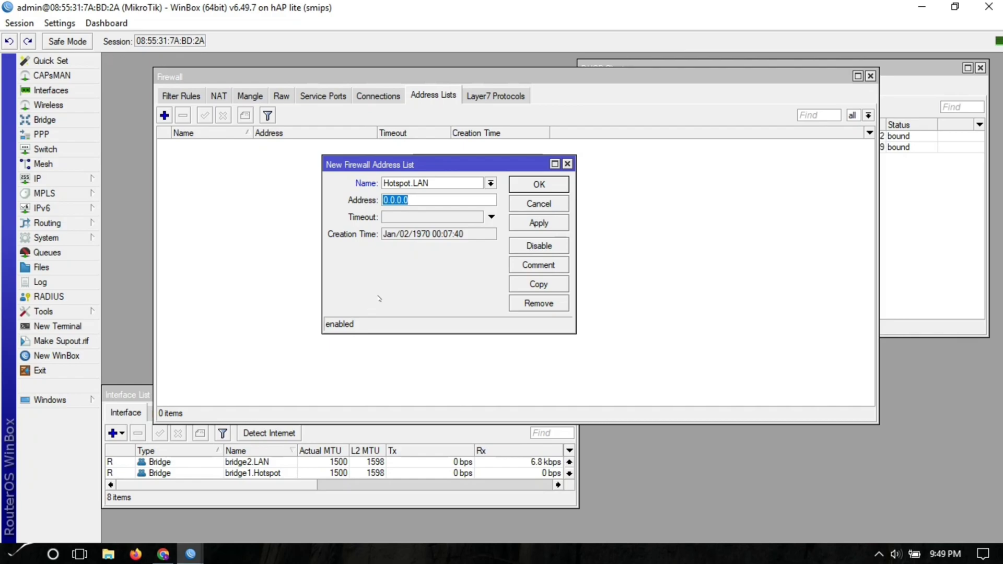
type("10.0")
type("10")
type(".")
type("20")
type("10.10.20.")
type("254")
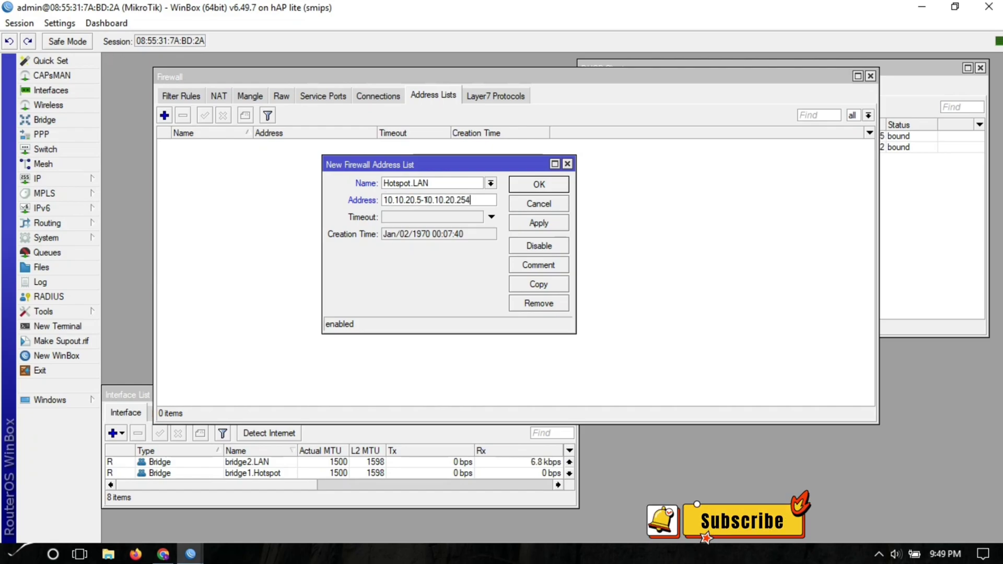
left_click(534, 223)
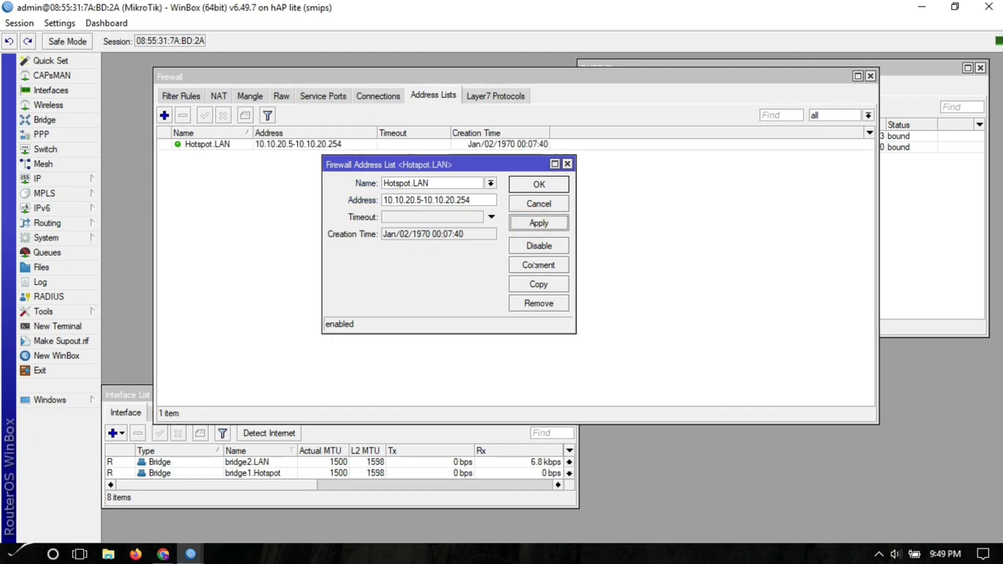
- Copy it with range 192.168.80.5-192.168.80.254 and close the entry dialogs
left_click(536, 282)
left_click_drag(338, 194, 448, 171)
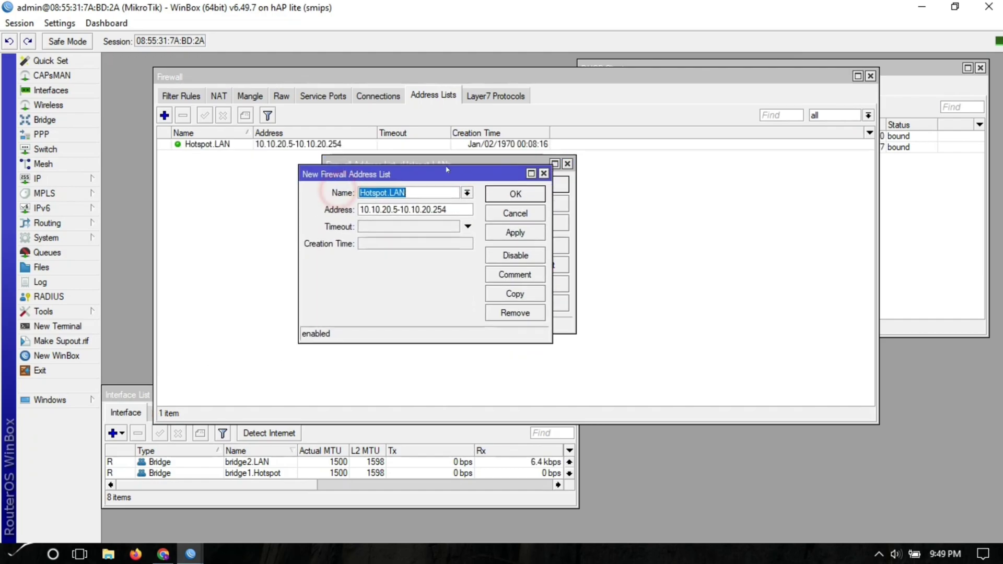
left_click_drag(448, 206, 354, 308)
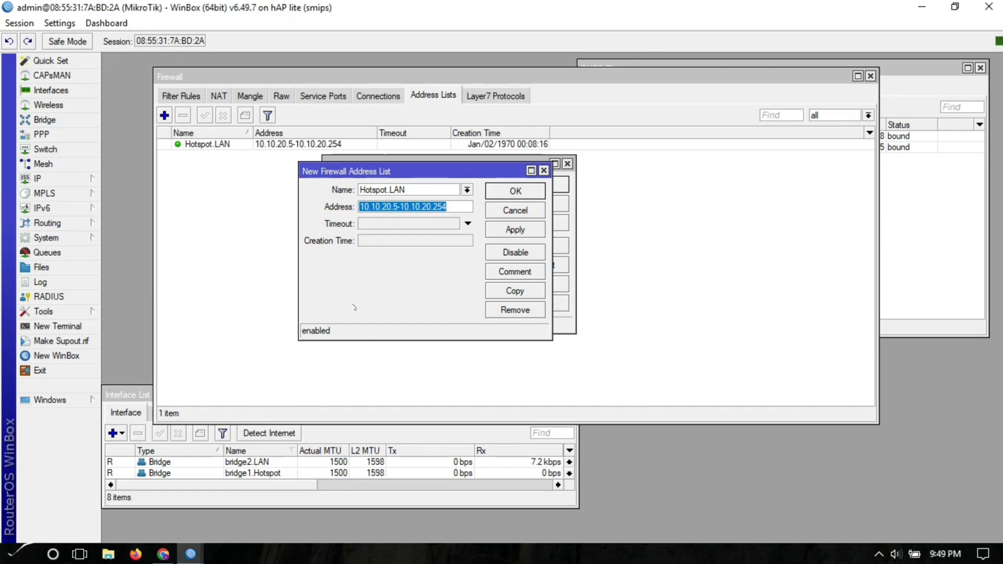
type("192.168.80.5-192.168.80.254")
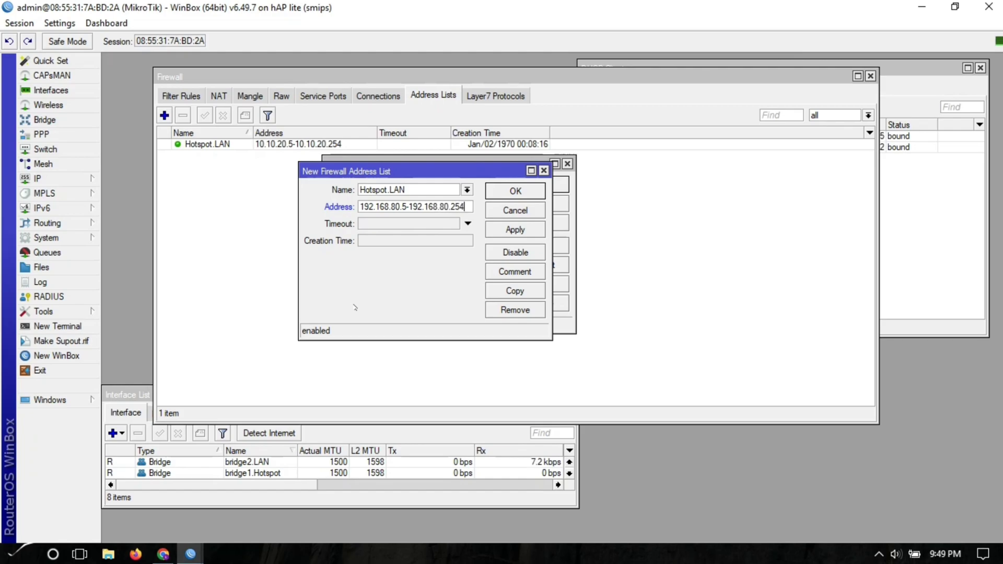
left_click(515, 230)
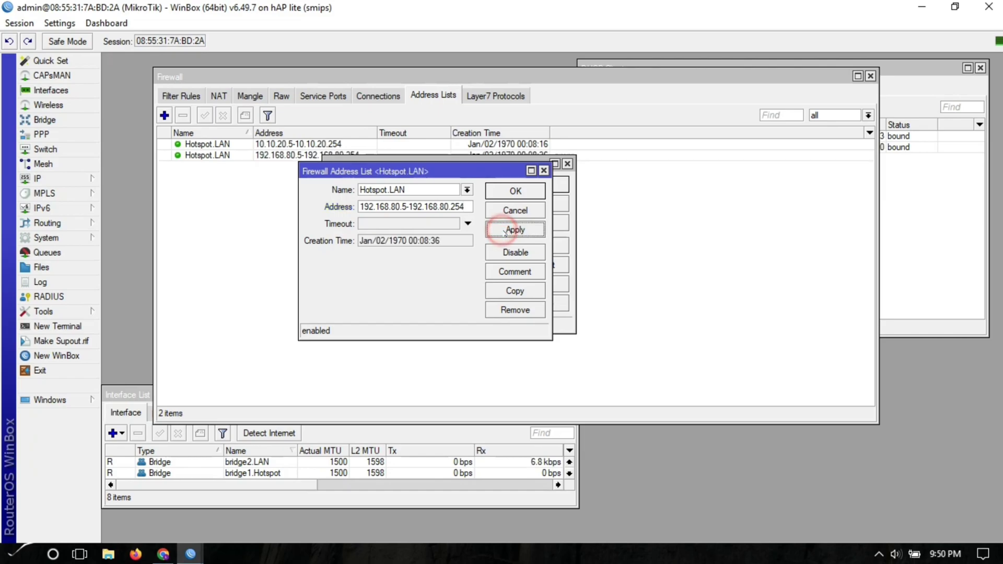
left_click(509, 192)
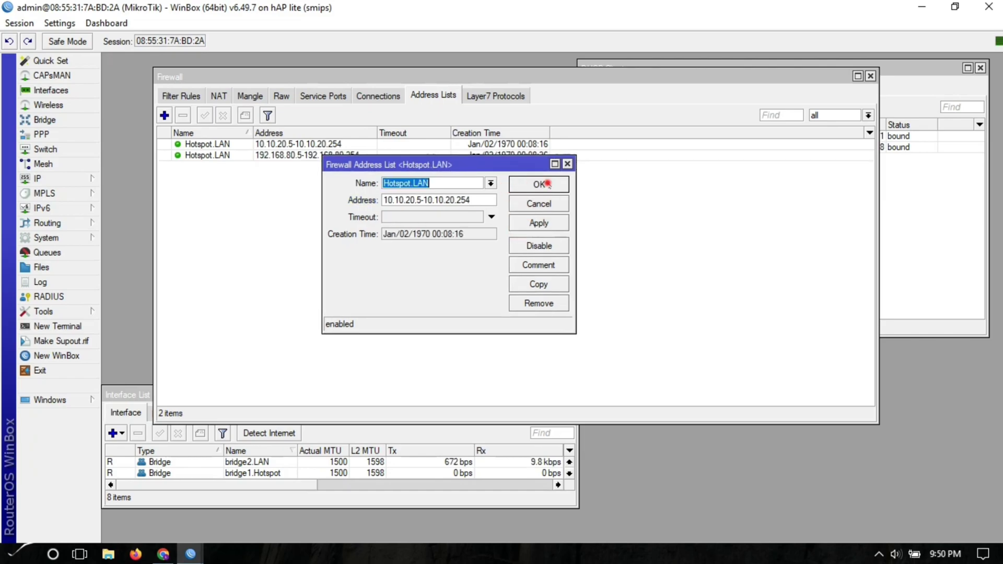
left_click(539, 184)
left_click(224, 144)
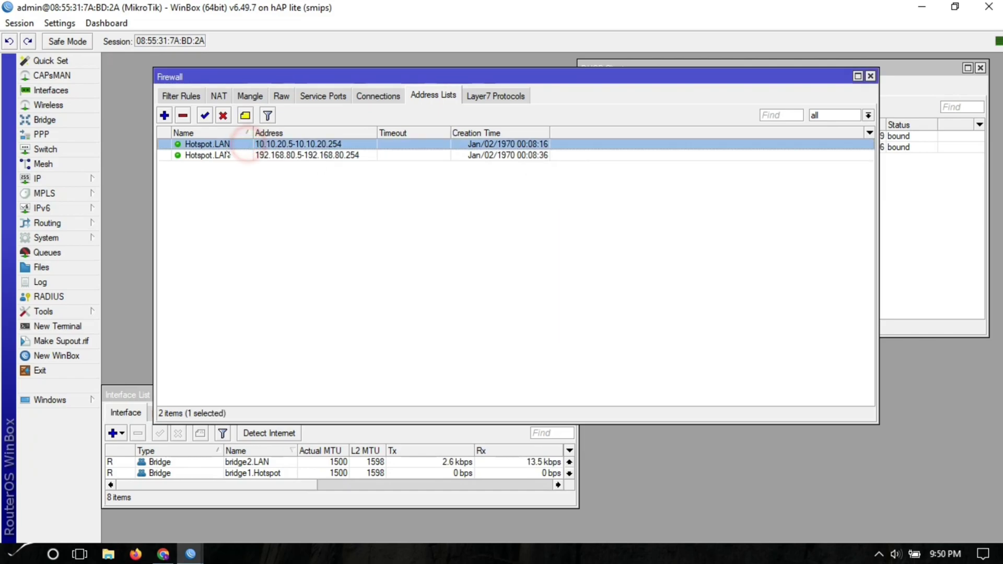
left_click(223, 155)
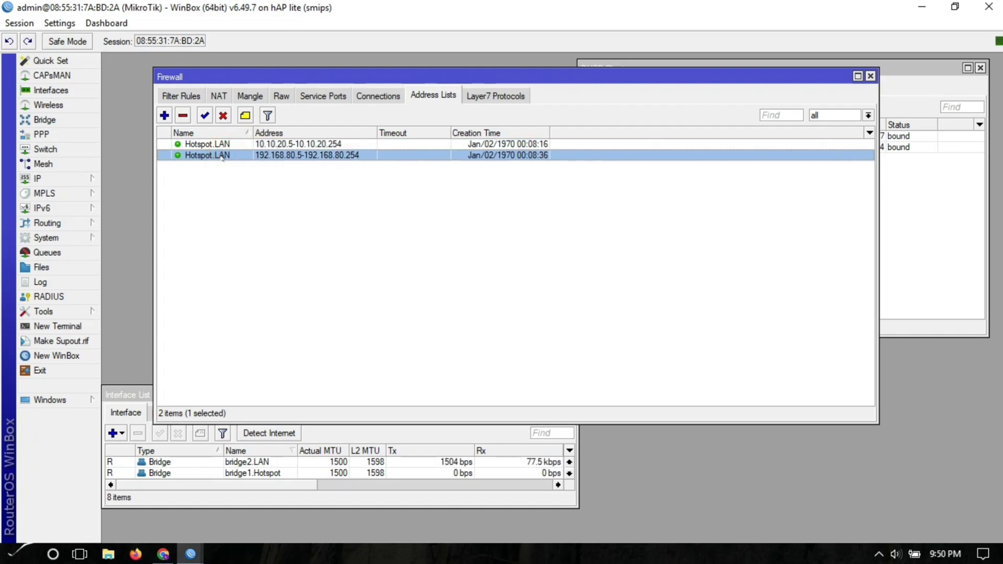
- Add address list entry ISP.Subnet for 192.168.20.0/24
left_click(164, 115)
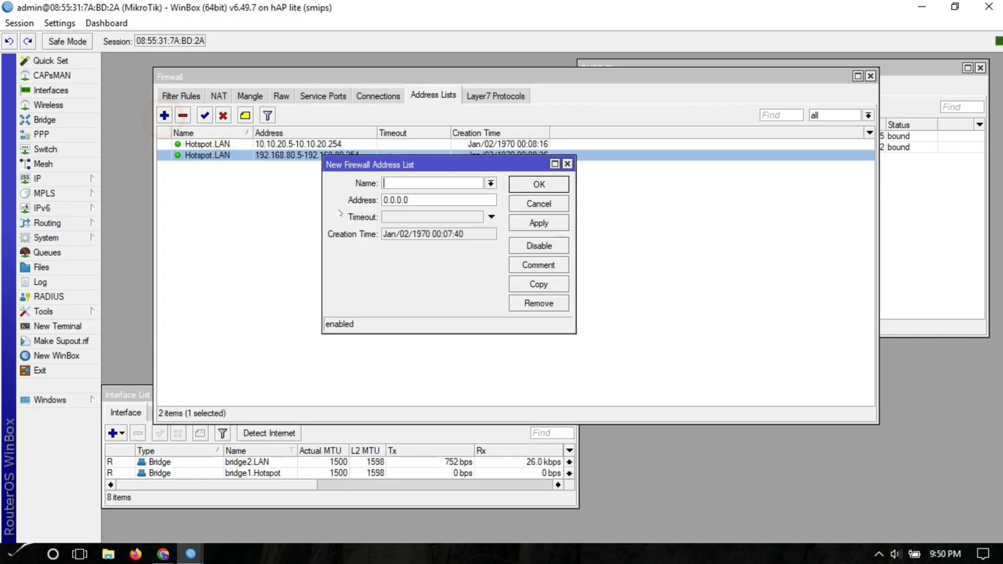
left_click(464, 226)
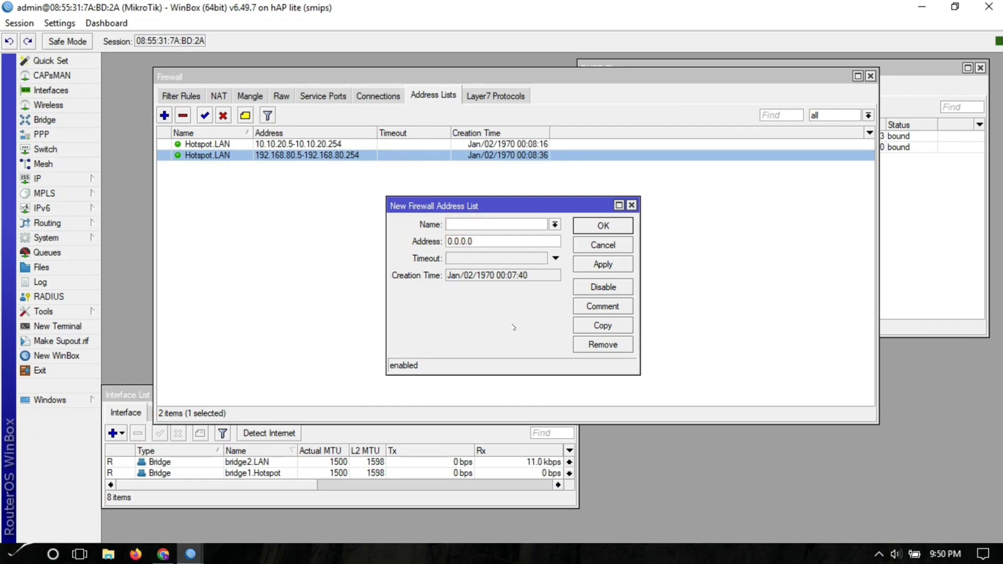
type("ISP.SU")
key("BackSpace")
type("ubnet")
key("Tab")
type("192.168.")
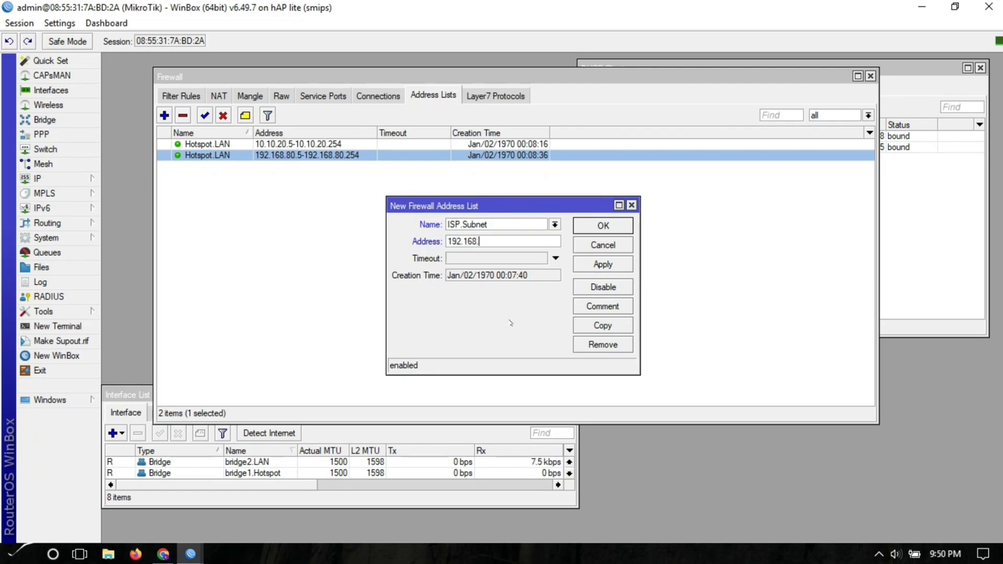
type("20.0/24")
key("Tab")
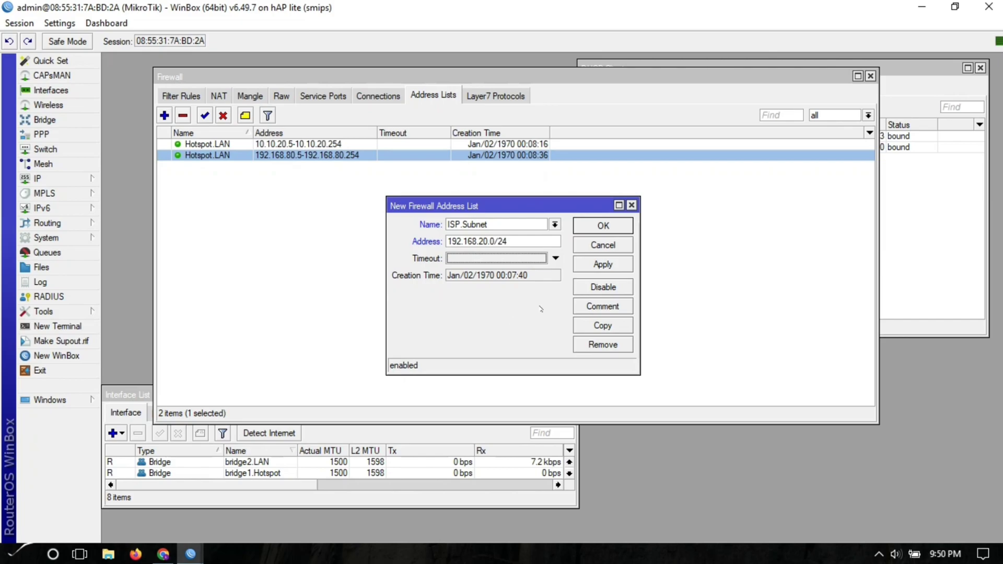
left_click(606, 270)
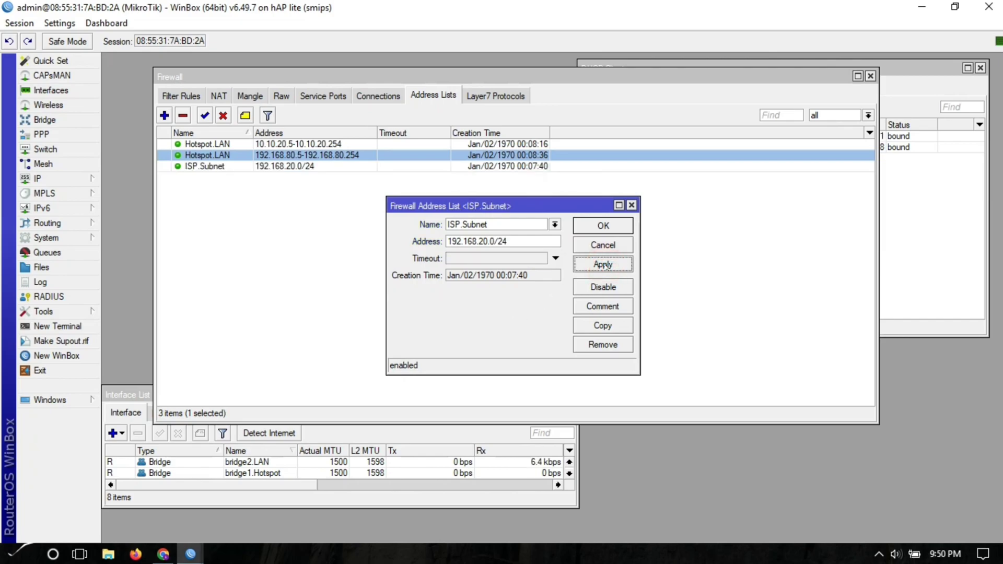
- Copy it as 192.168.254.0/24, matching the GLOBE uplink's DHCP client address
left_click(605, 325)
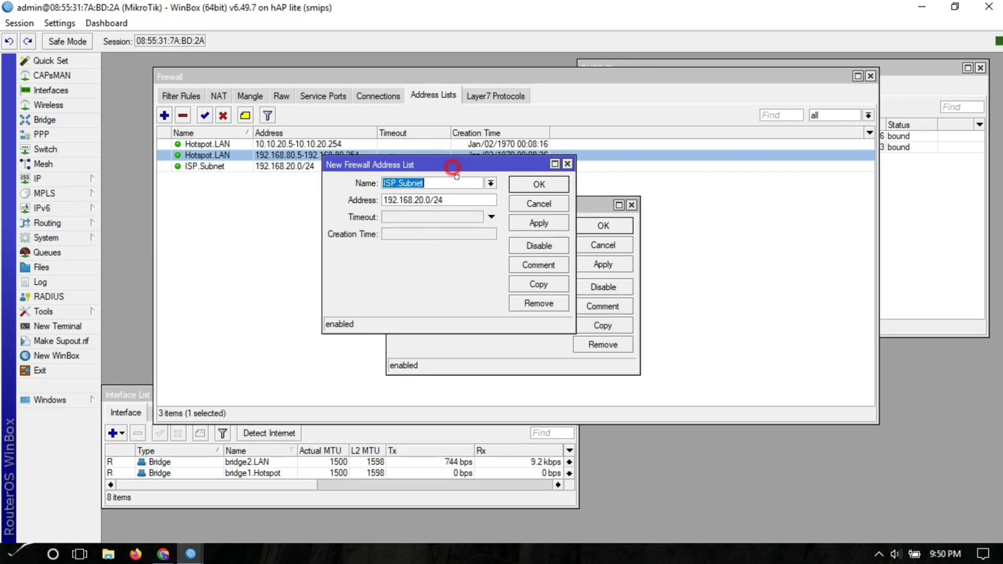
left_click_drag(452, 167, 466, 201)
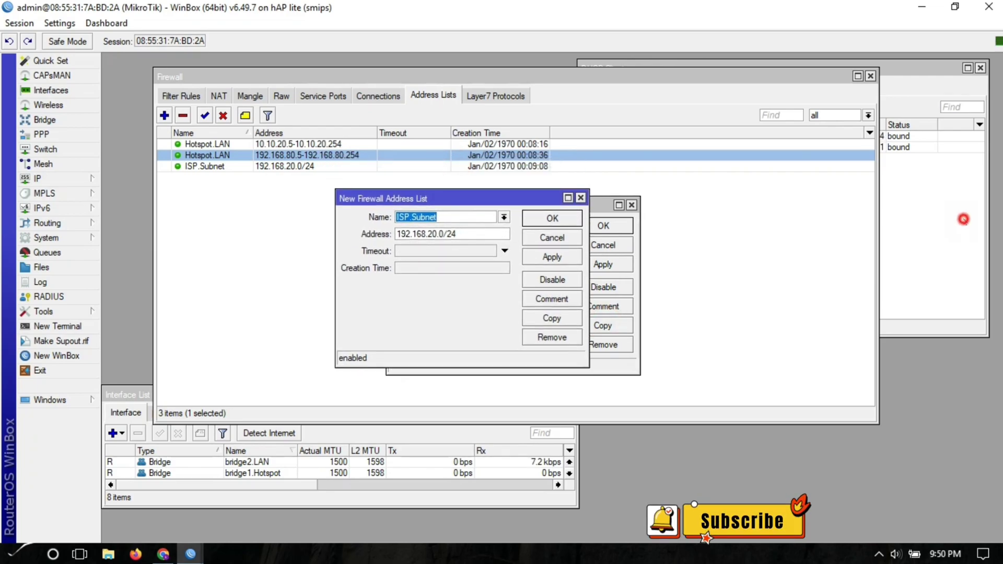
left_click(963, 219)
left_click(635, 147)
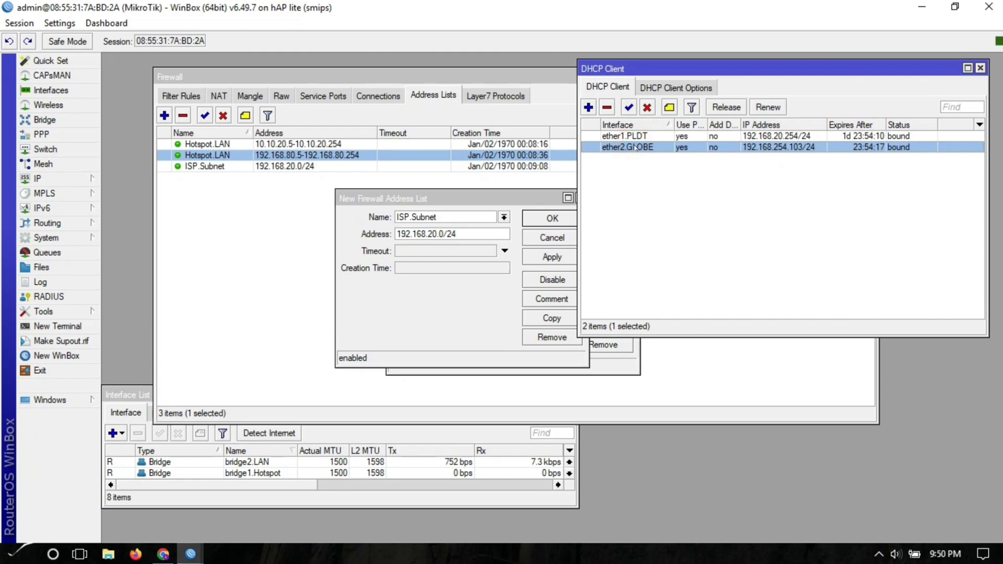
left_click(432, 201)
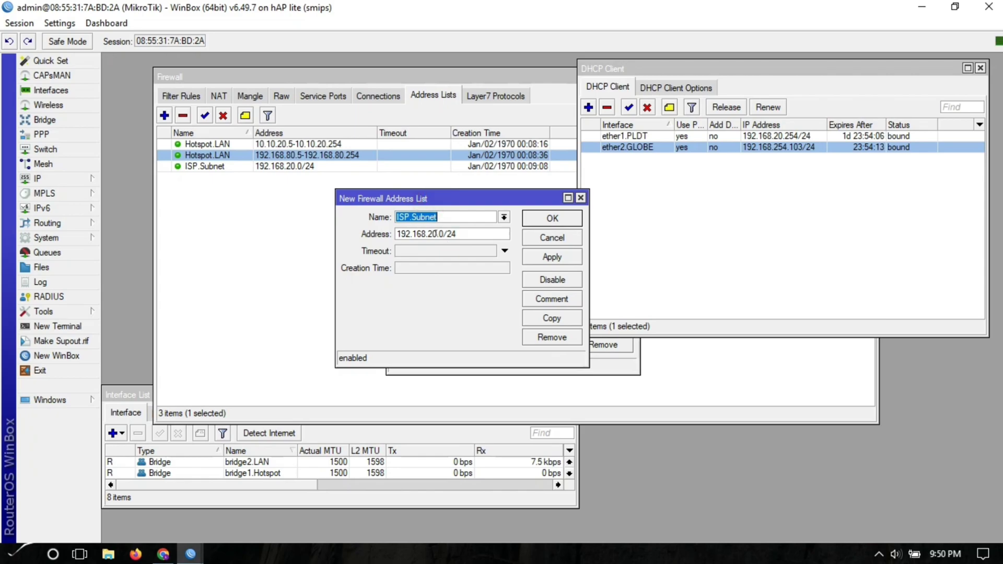
left_click_drag(431, 233, 436, 234)
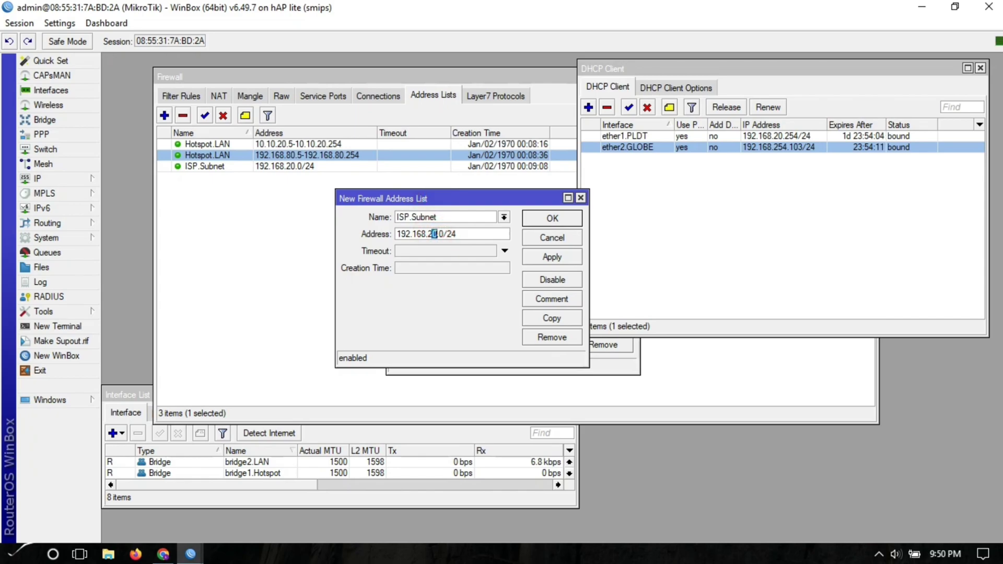
type("54")
left_click(552, 257)
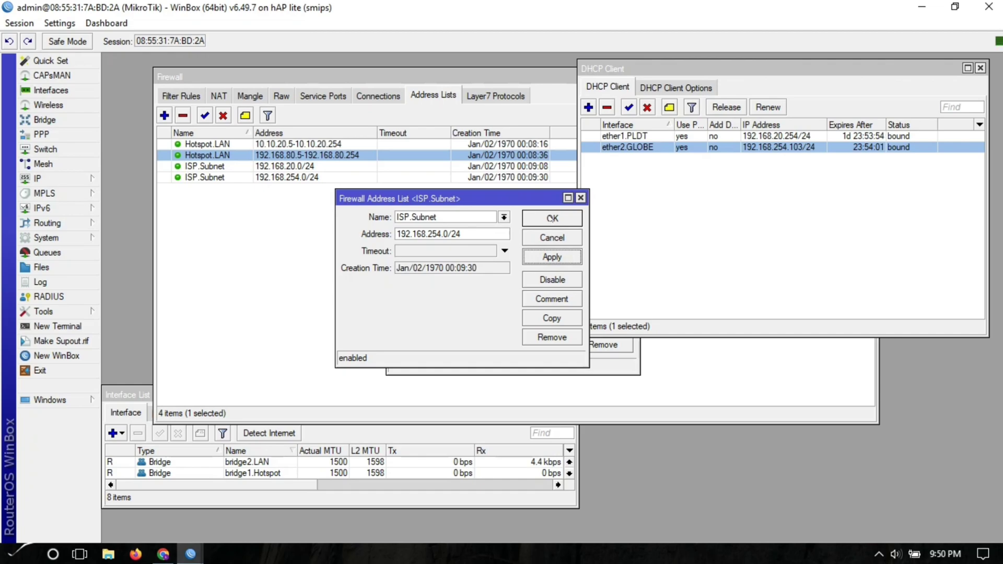
- Close the entry dialogs and review both ISP.Subnet entries in the address list
left_click(552, 218)
left_click(552, 209)
left_click_drag(497, 212, 401, 225)
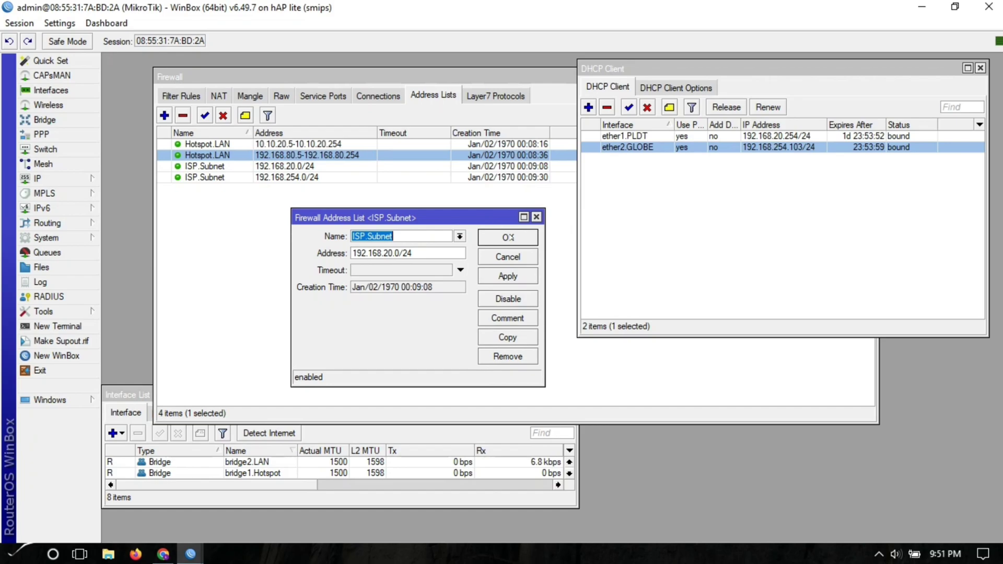
left_click(508, 237)
left_click(473, 251)
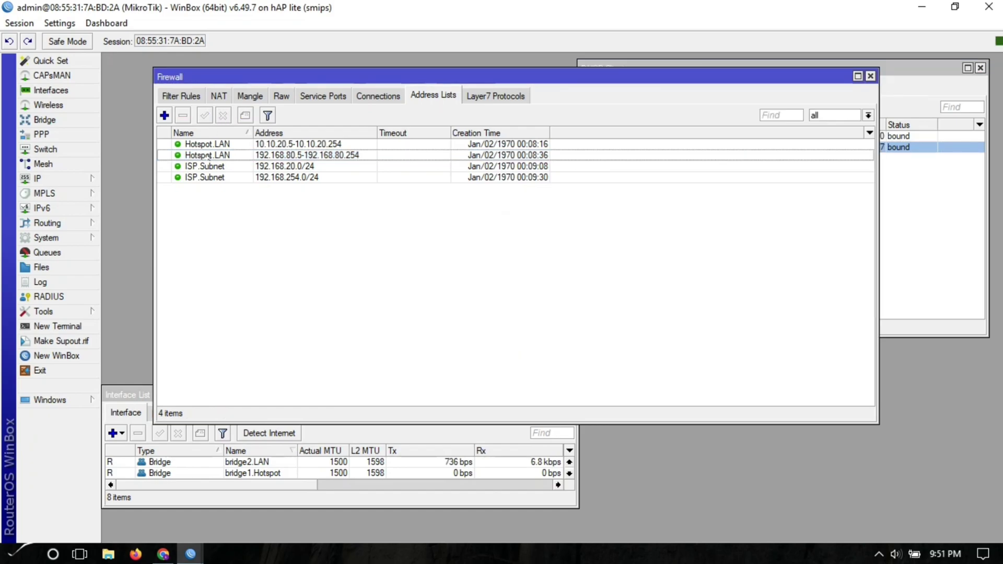
left_click(228, 166)
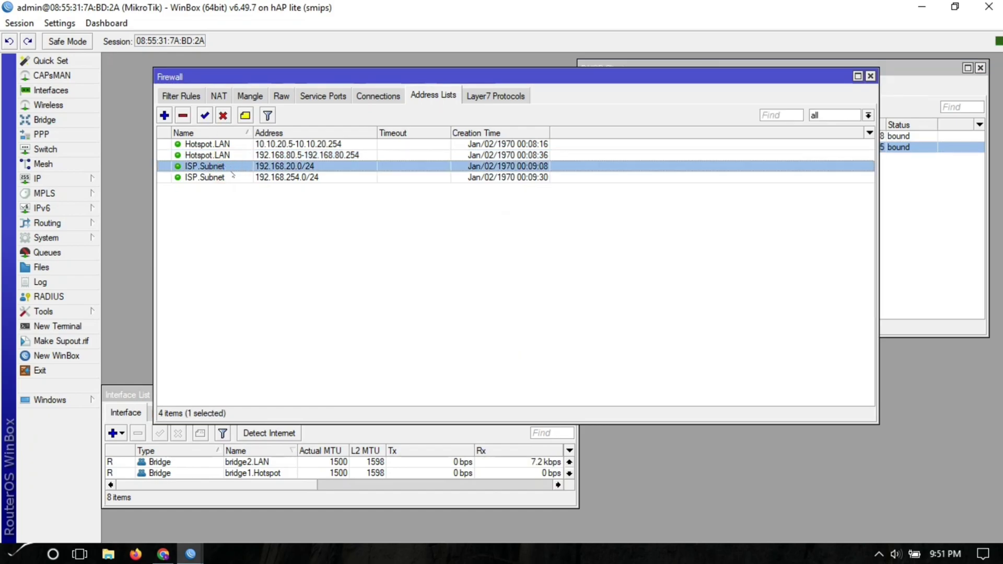
left_click(233, 178)
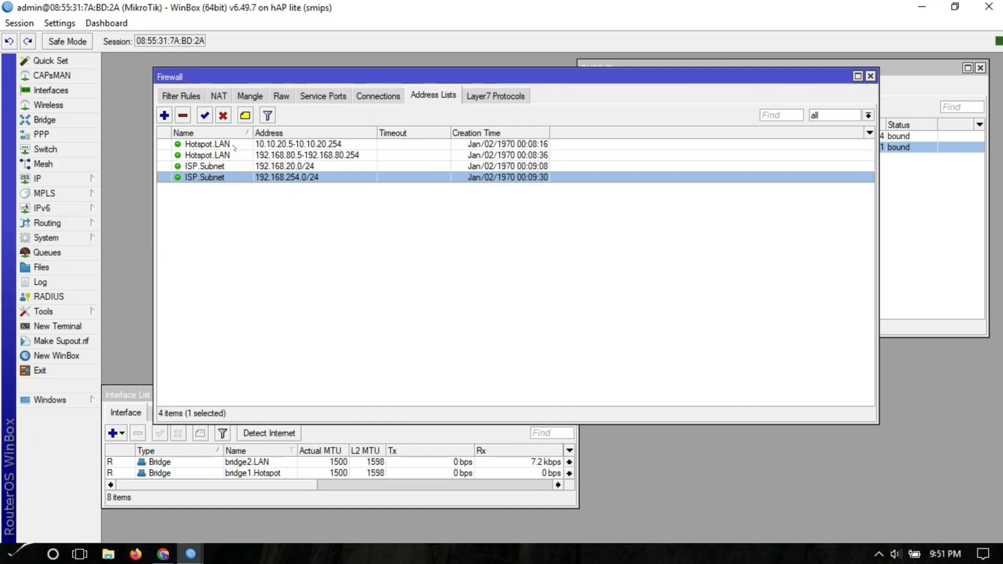
left_click(240, 203)
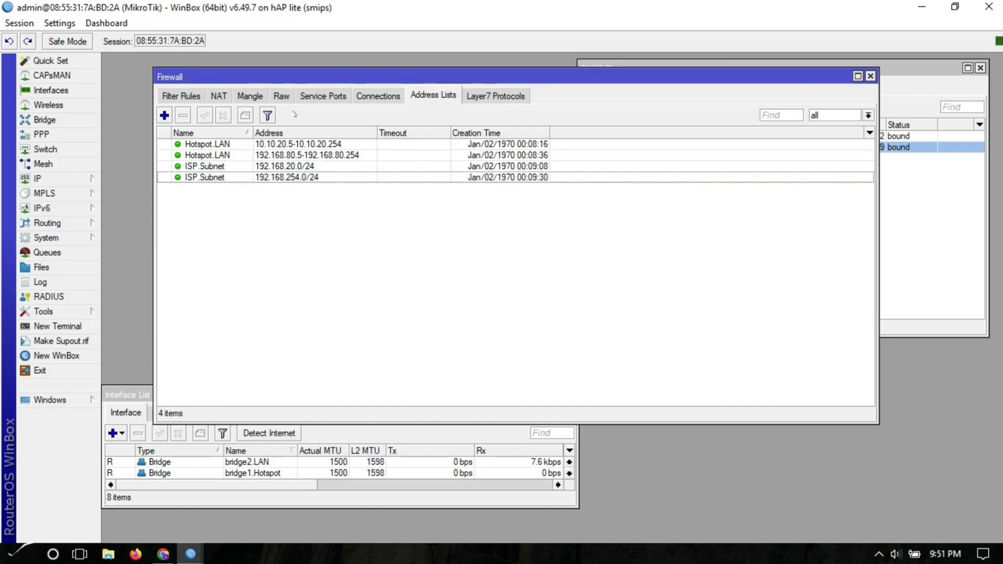
left_click_drag(314, 74, 343, 79)
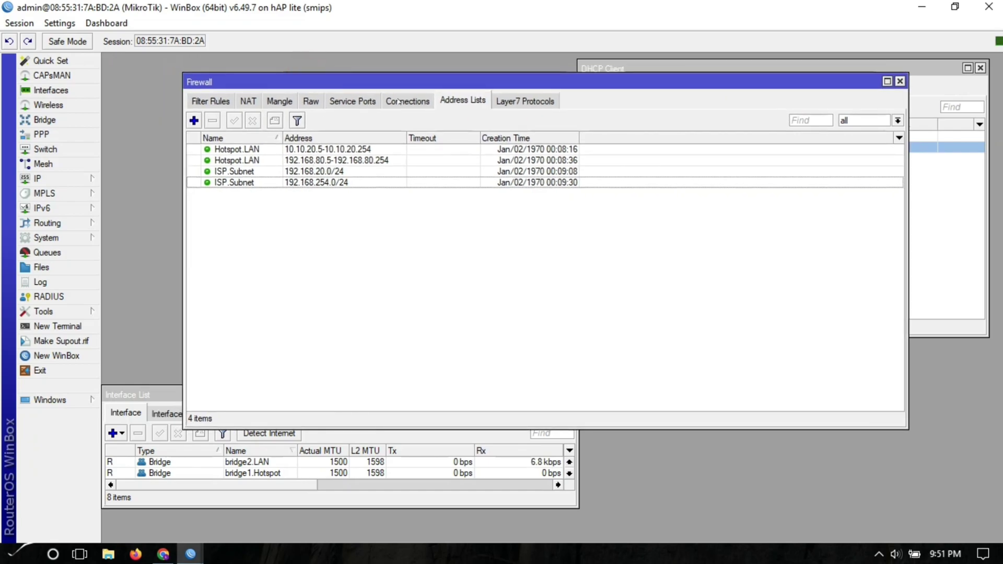
- Start a new srcnat NAT rule with the masquerade action
left_click(248, 100)
left_click(236, 212)
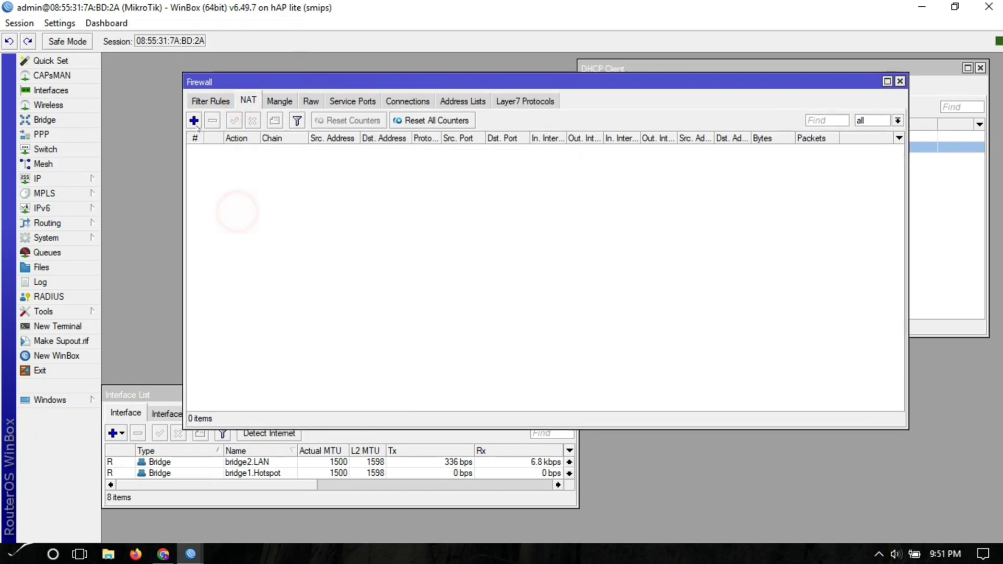
left_click(194, 120)
left_click(448, 109)
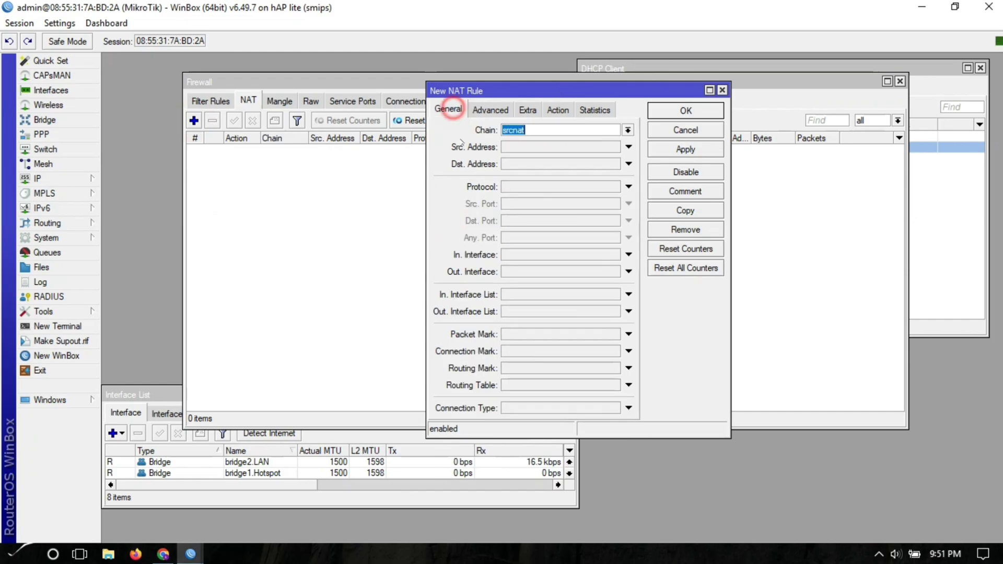
left_click(557, 109)
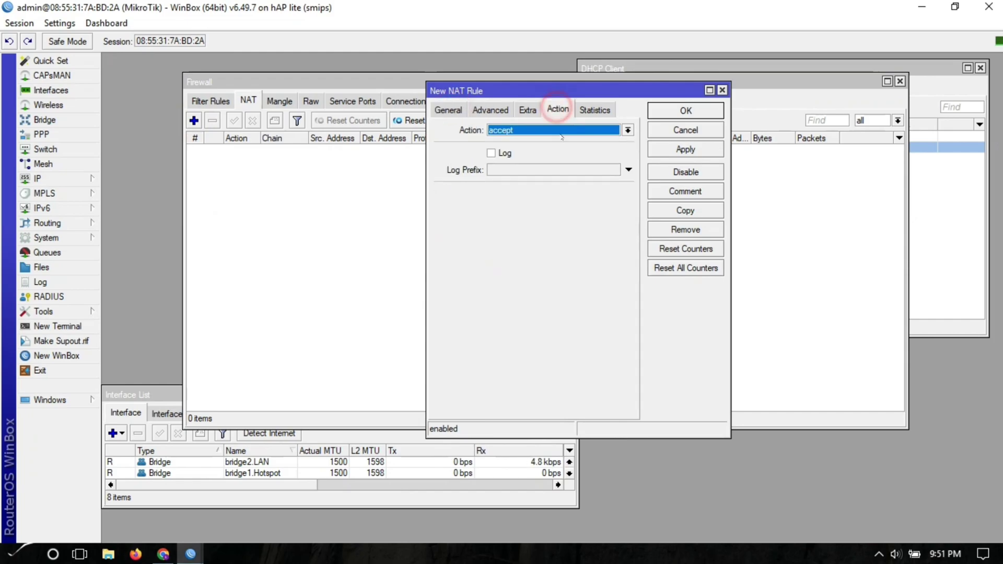
left_click(627, 130)
left_click(520, 199)
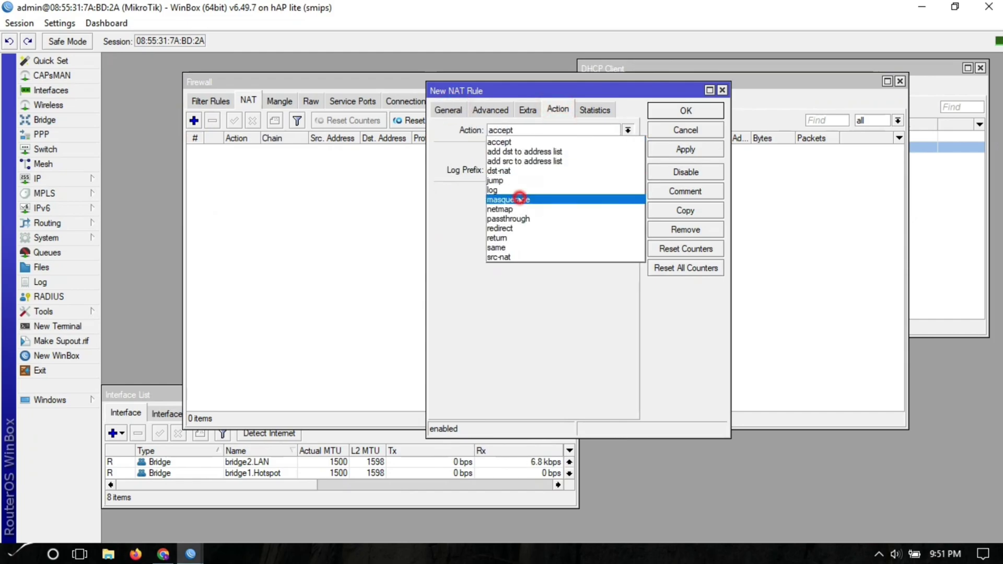
- Restrict the rule to Src. Address List Hotspot.LAN and save it
left_click(488, 108)
left_click(558, 130)
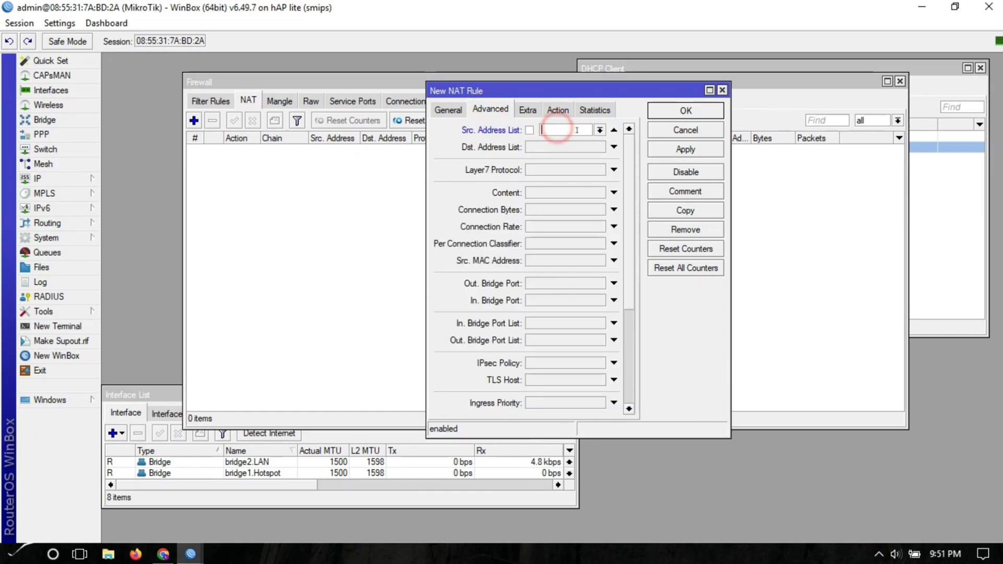
left_click(600, 130)
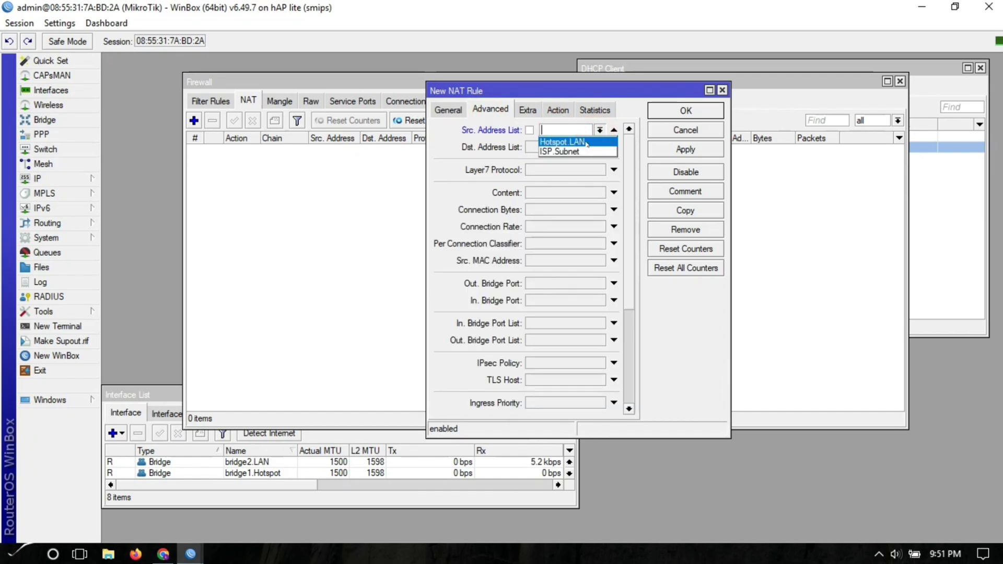
left_click(564, 141)
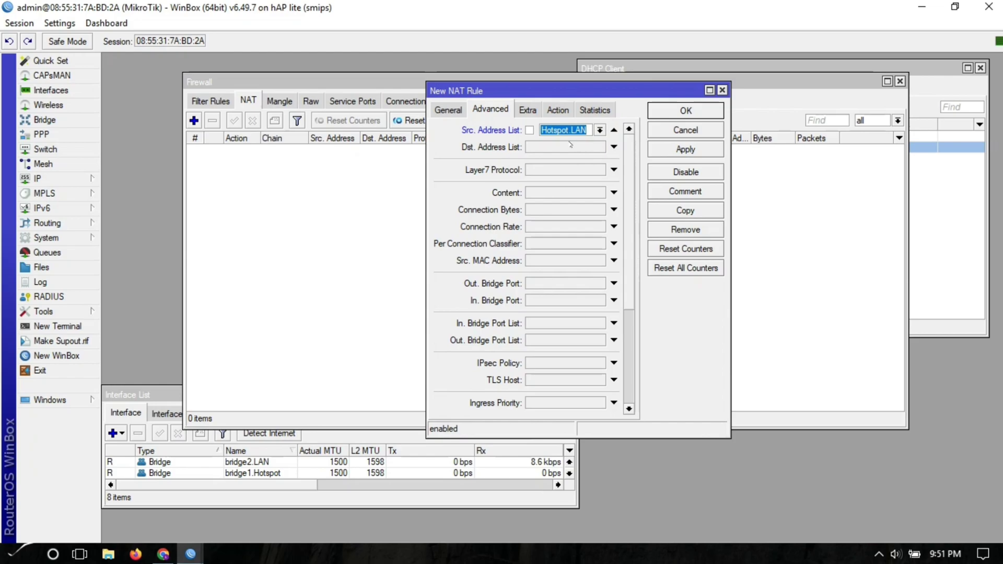
left_click(677, 150)
left_click(686, 112)
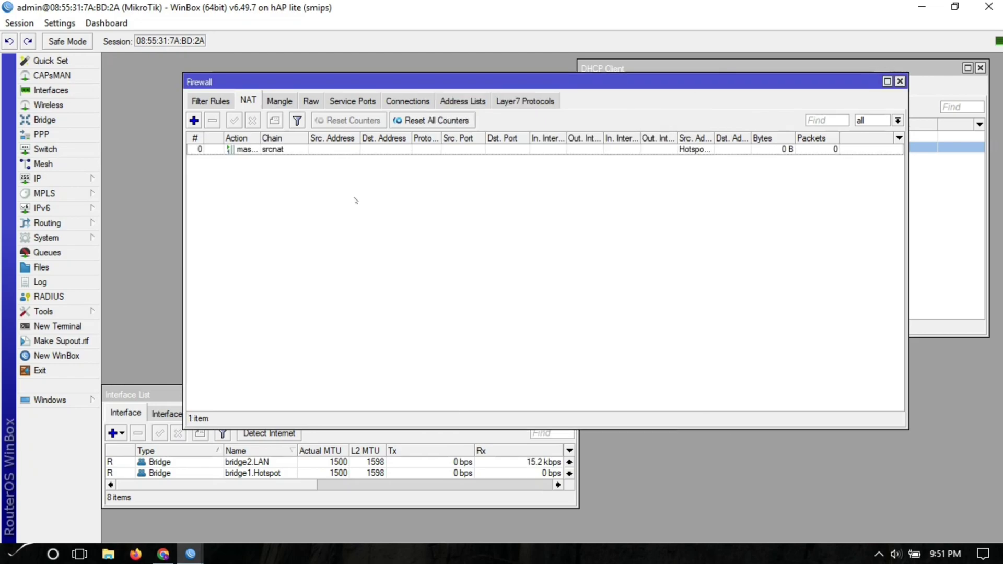
left_click(285, 150)
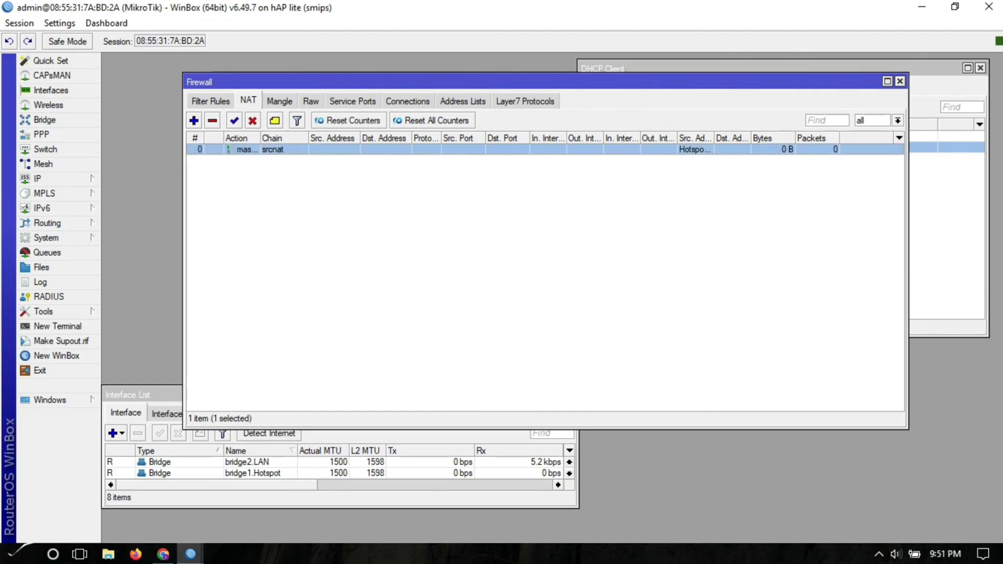
left_click(280, 101)
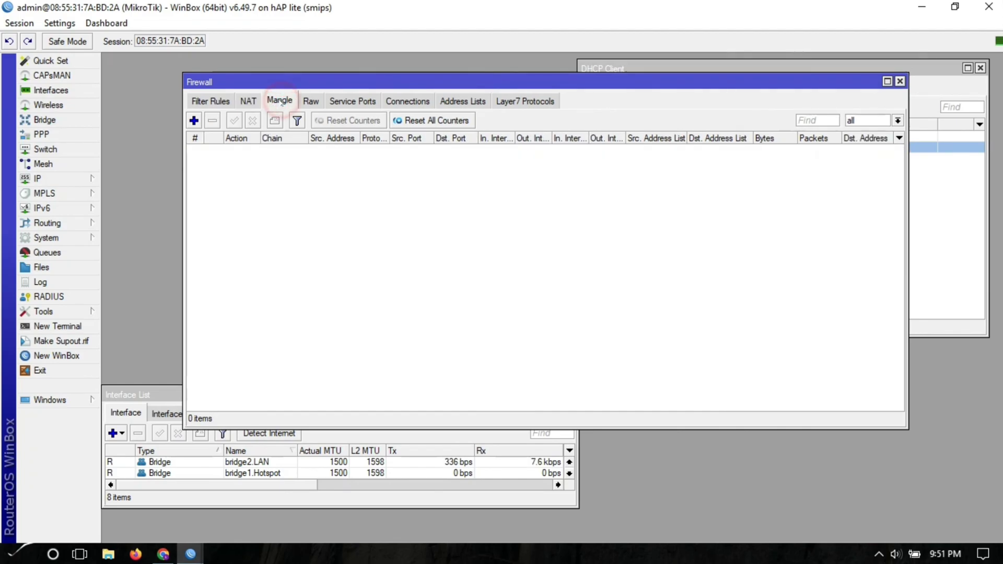
- Add a prerouting accept mangle rule matching destination address list ISP.Subnet
left_click(193, 121)
left_click(452, 152)
left_click(450, 152)
left_click(359, 130)
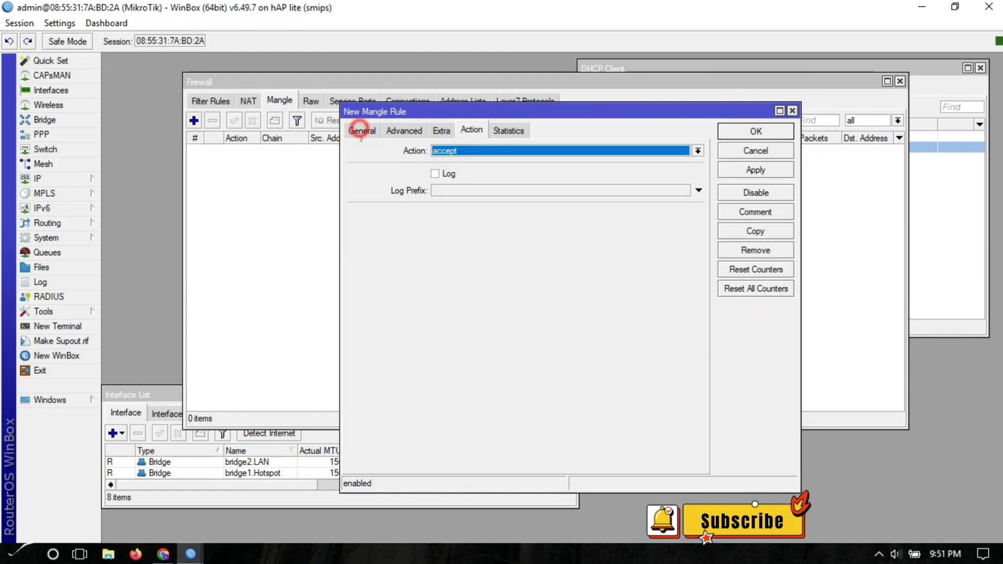
left_click(403, 131)
left_click(684, 168)
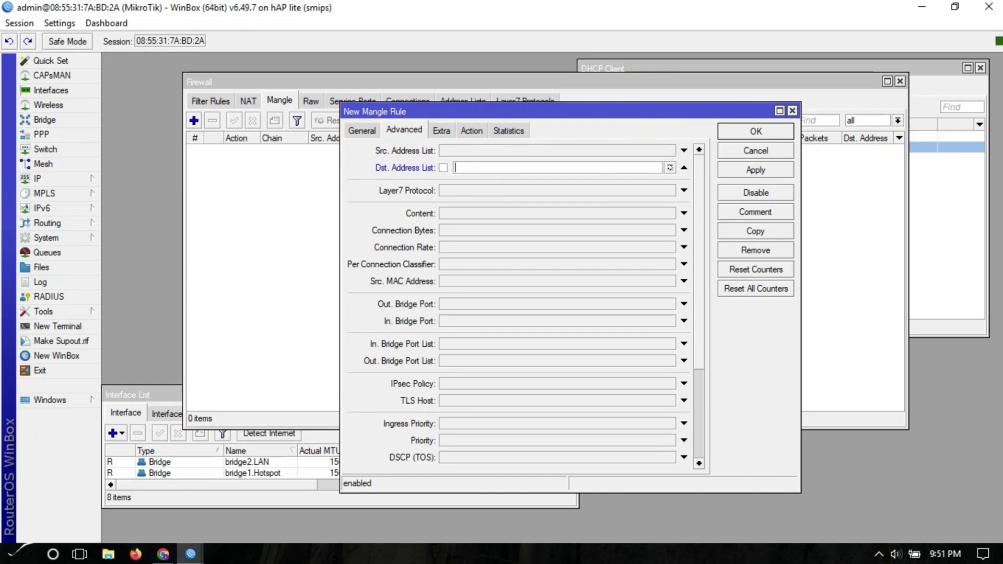
left_click(669, 168)
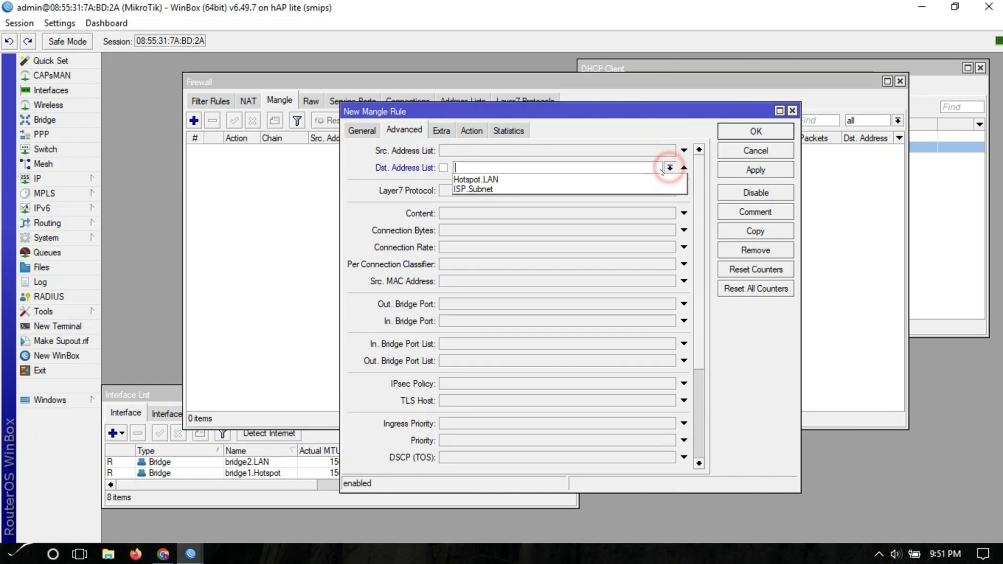
left_click(508, 189)
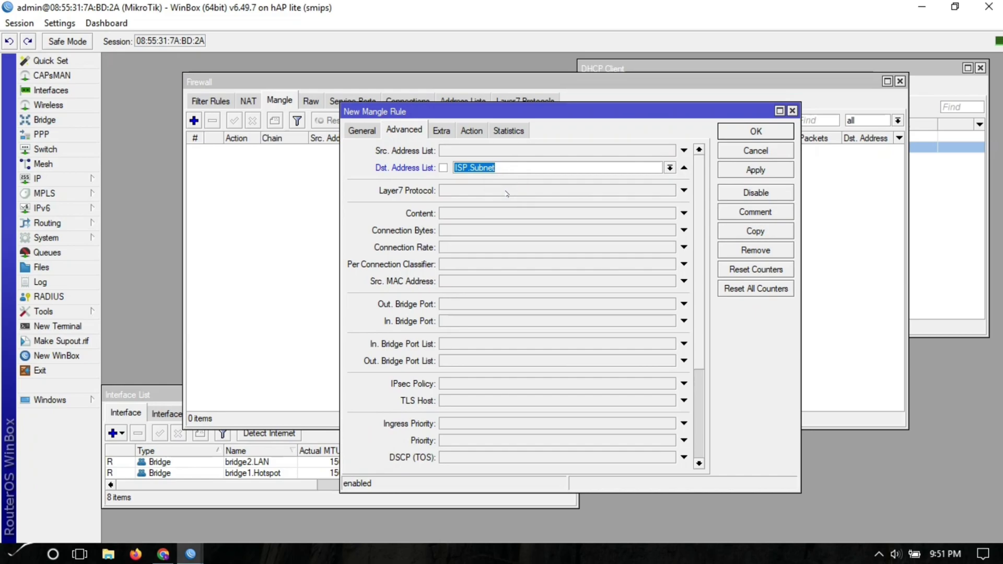
left_click(470, 132)
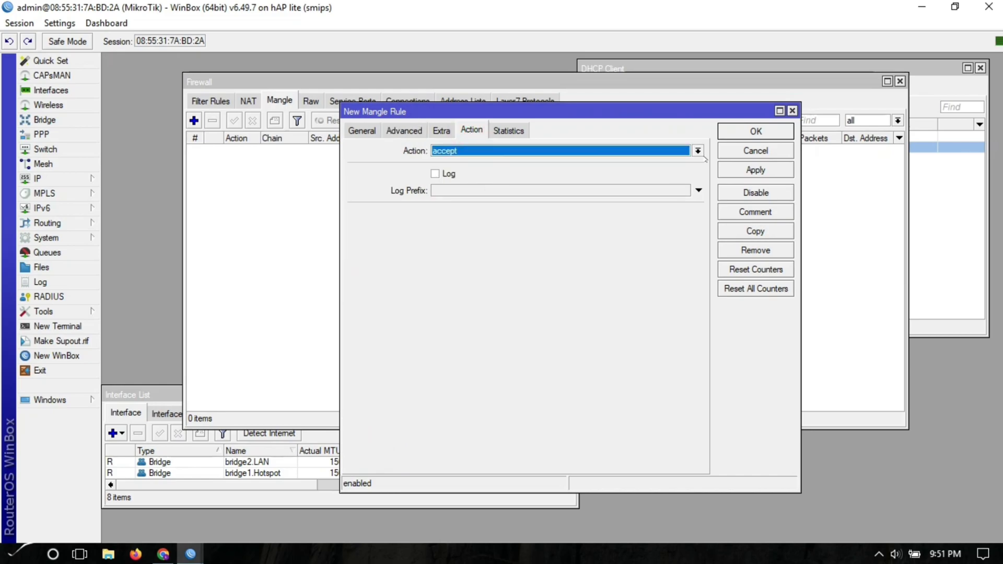
left_click(737, 170)
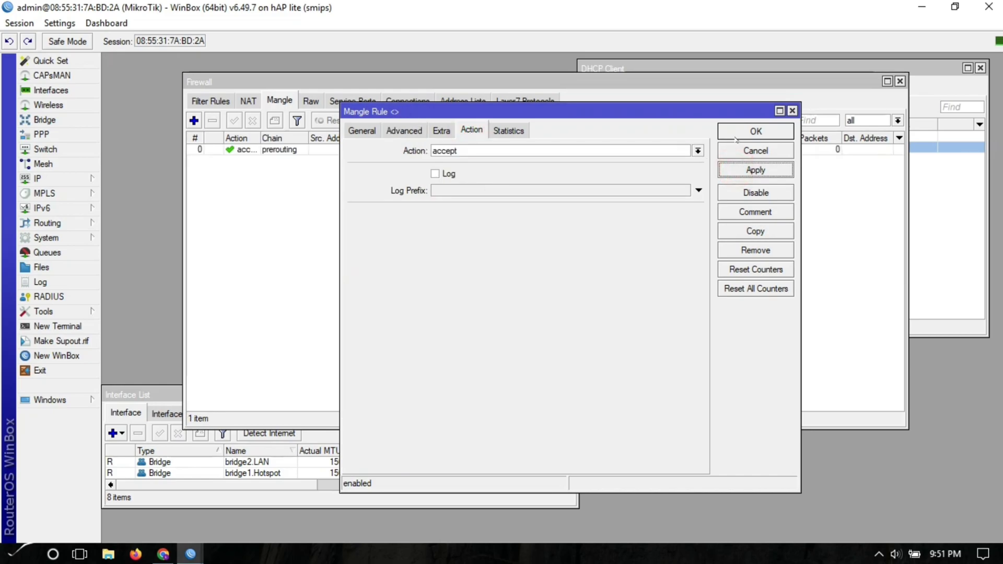
left_click(735, 137)
- Comment the new accept rule as 'accept rules'
left_click(310, 150)
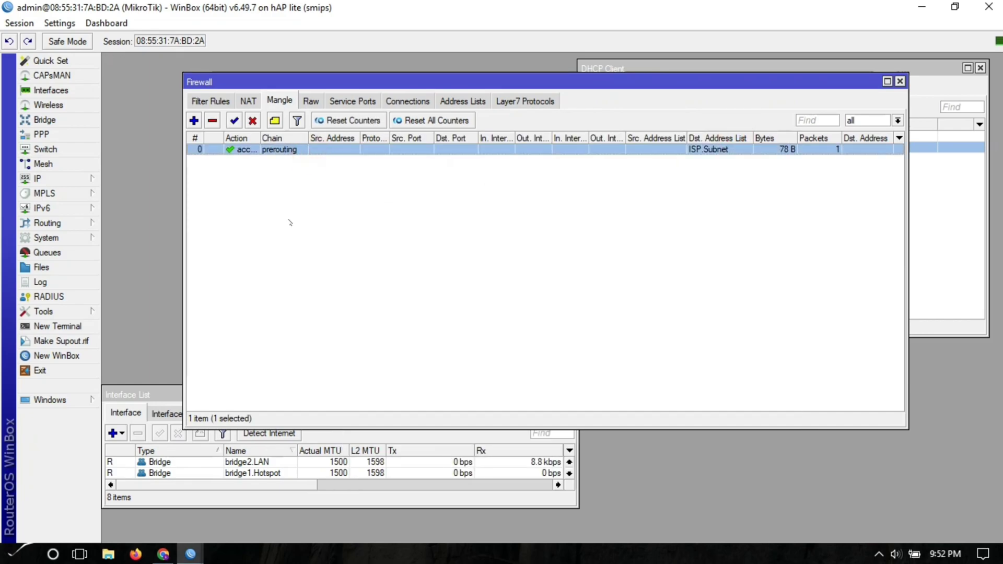
left_click(275, 120)
type("accept ")
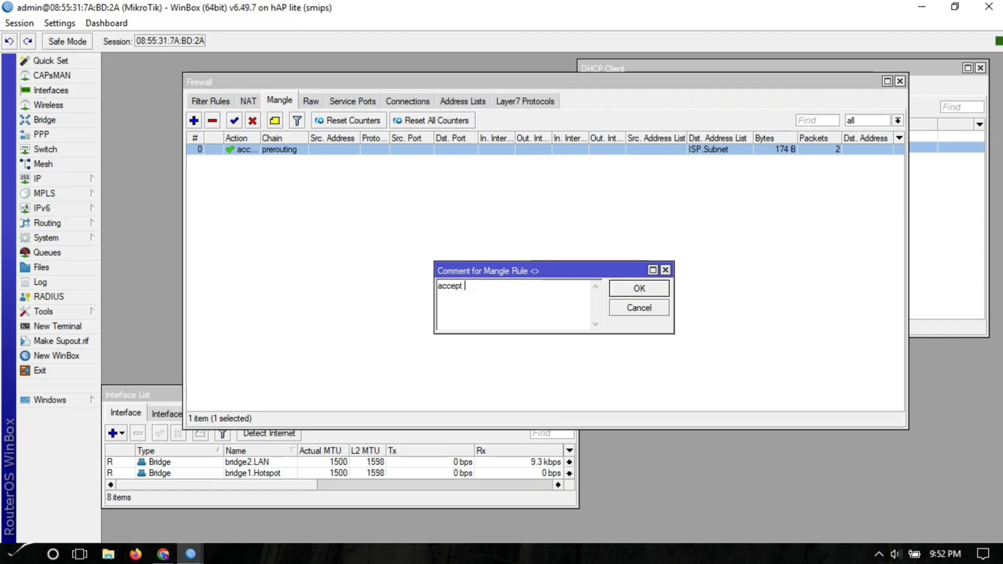
type("rules")
key("Return")
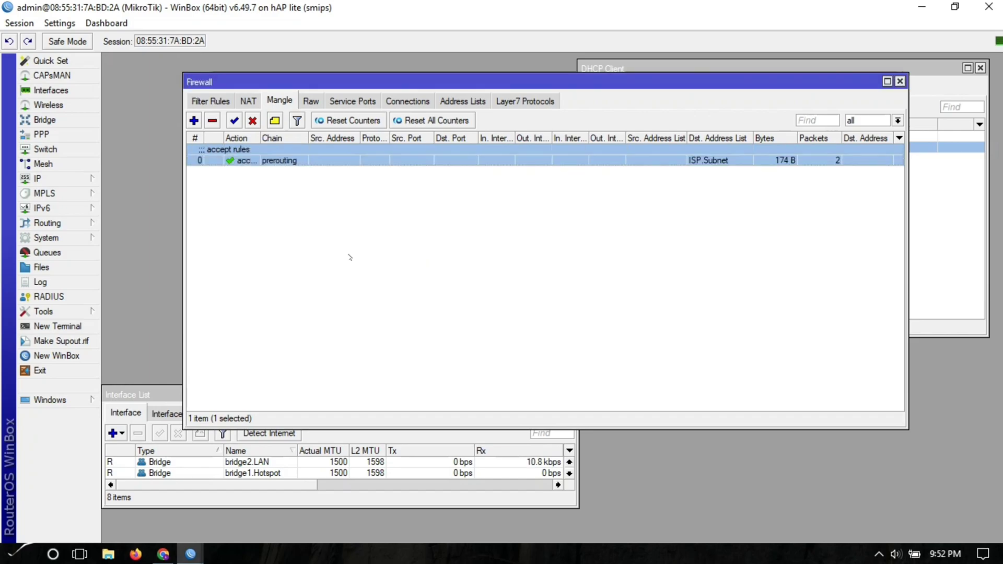
left_click(292, 206)
left_click(270, 163)
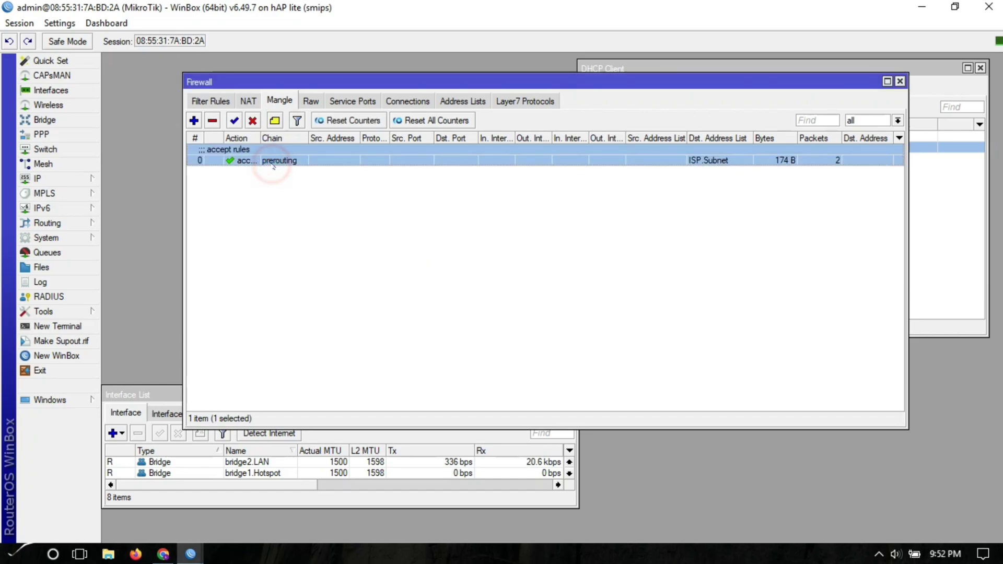
- Start a new mangle rule with action mark routing and new routing mark To.PLDT
left_click(194, 121)
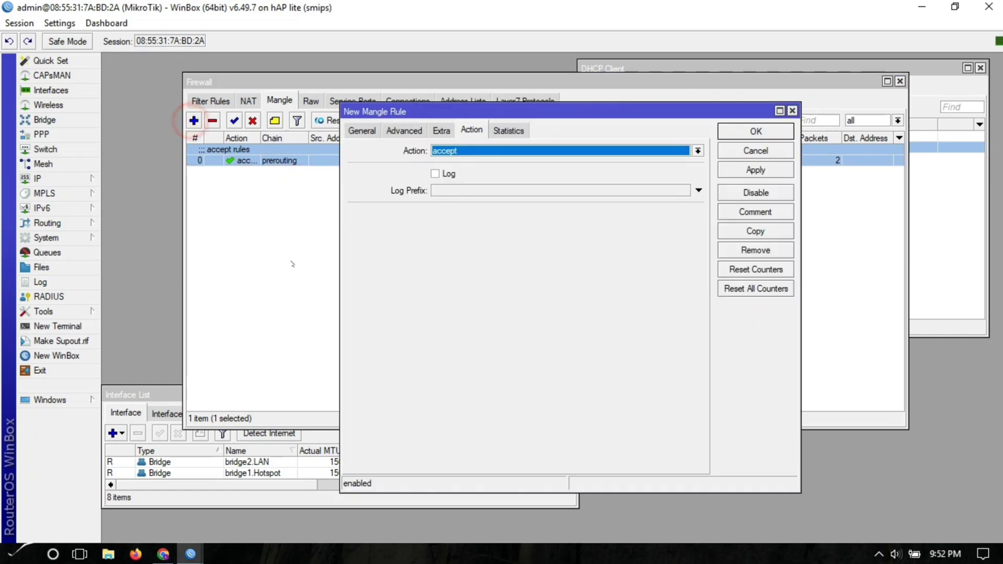
left_click(440, 152)
left_click(449, 271)
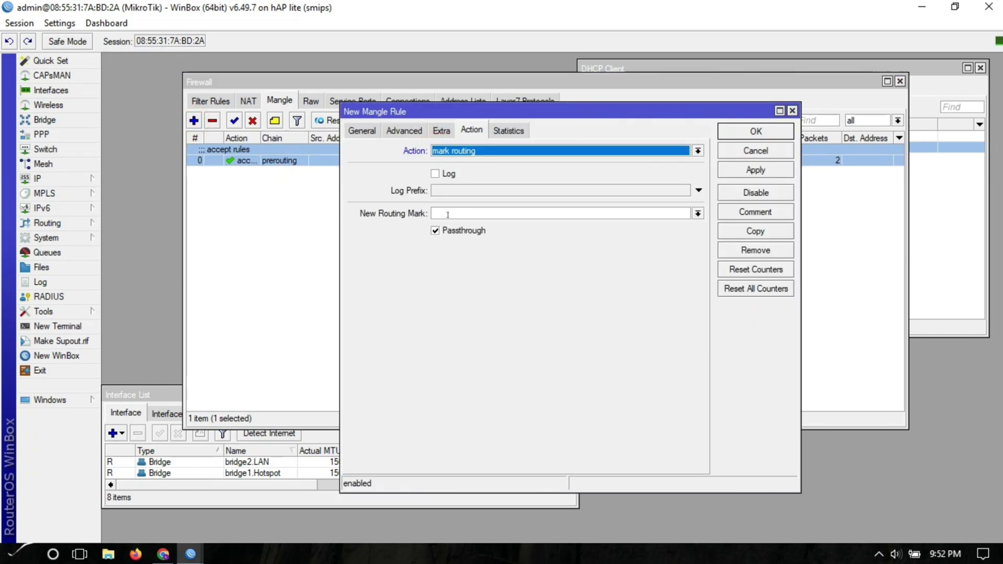
left_click(452, 213)
type("To.PLDT")
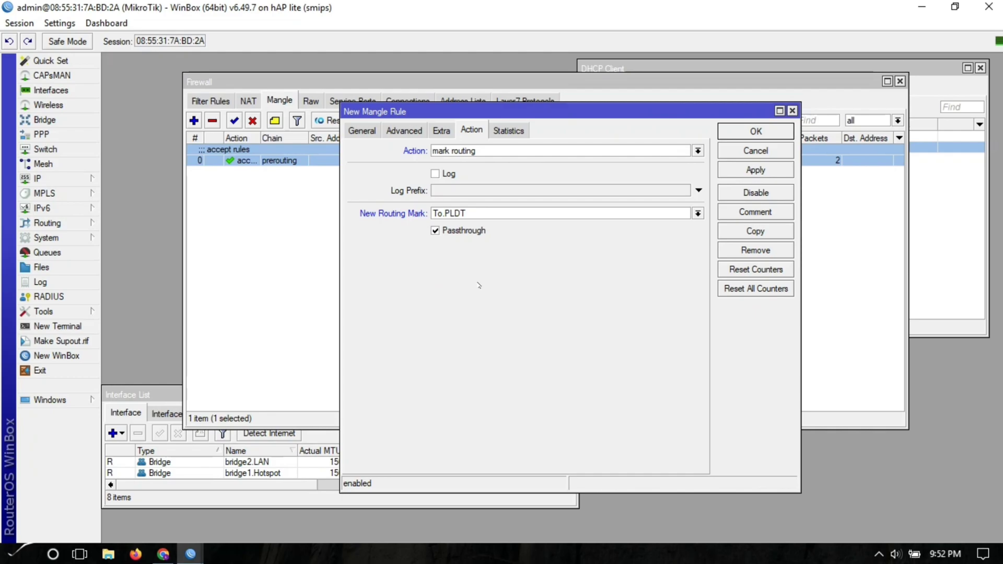
- On Extra, set Src. Address Type to local with Invert
left_click(441, 131)
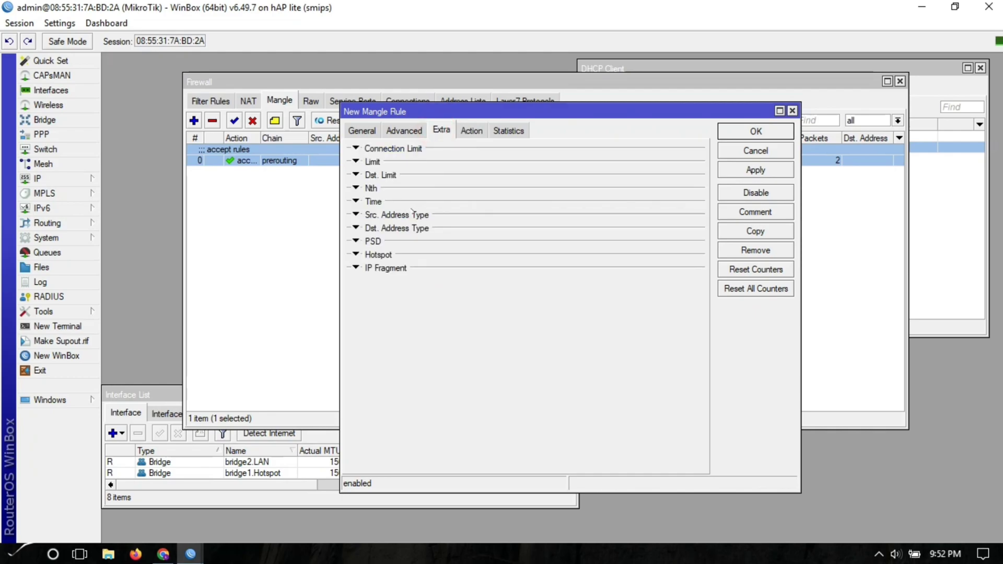
left_click(355, 214)
left_click(432, 230)
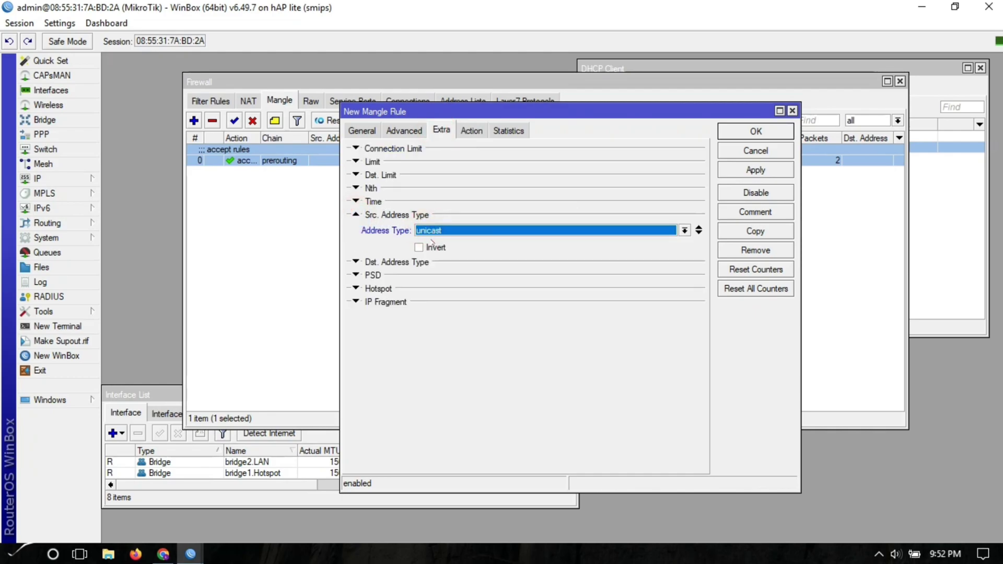
left_click(431, 231)
left_click(423, 251)
left_click(419, 248)
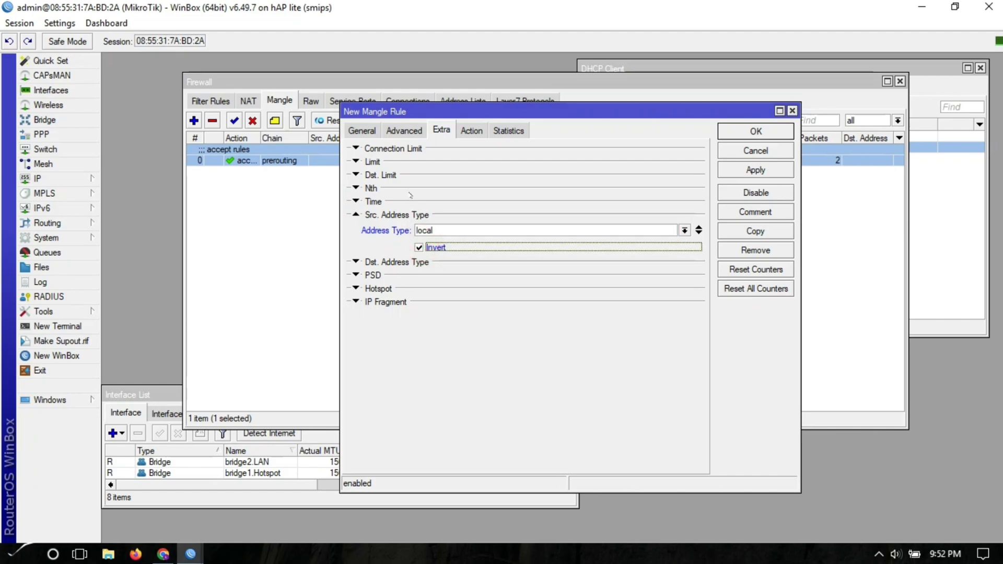
- On Advanced, set Src. Address List Hotspot.LAN and PCC both addresses and ports 2/0
left_click(404, 130)
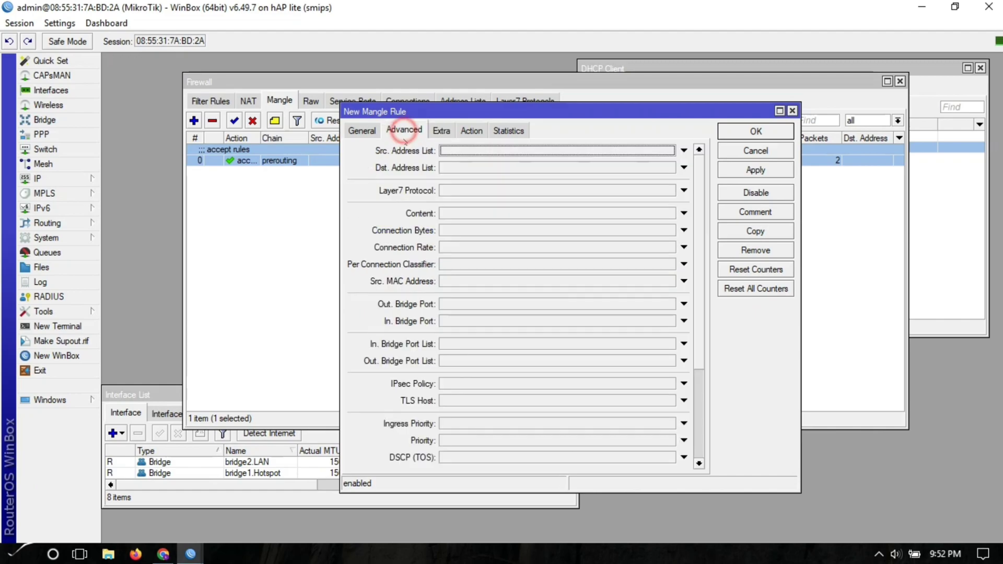
left_click(460, 151)
left_click(669, 150)
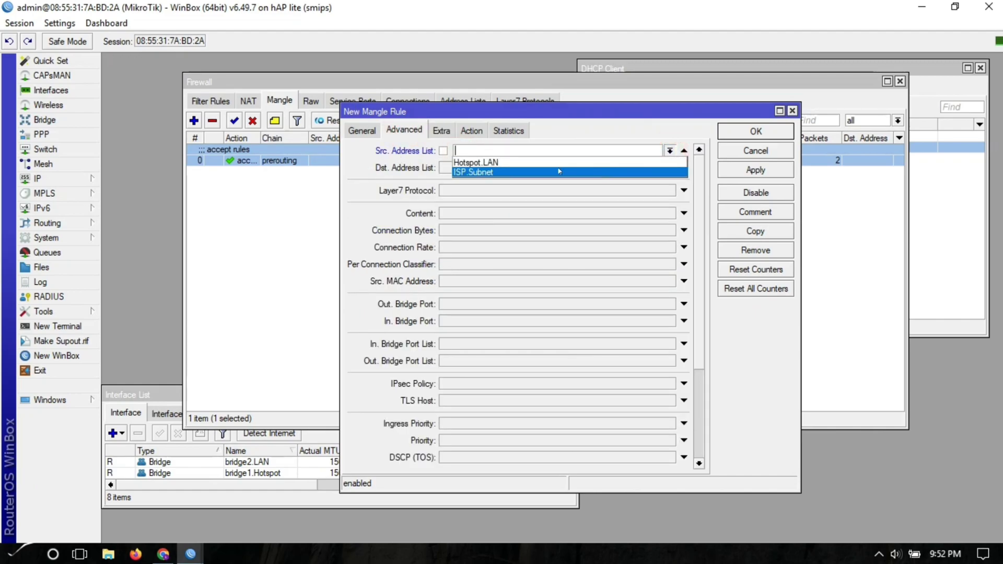
left_click(553, 162)
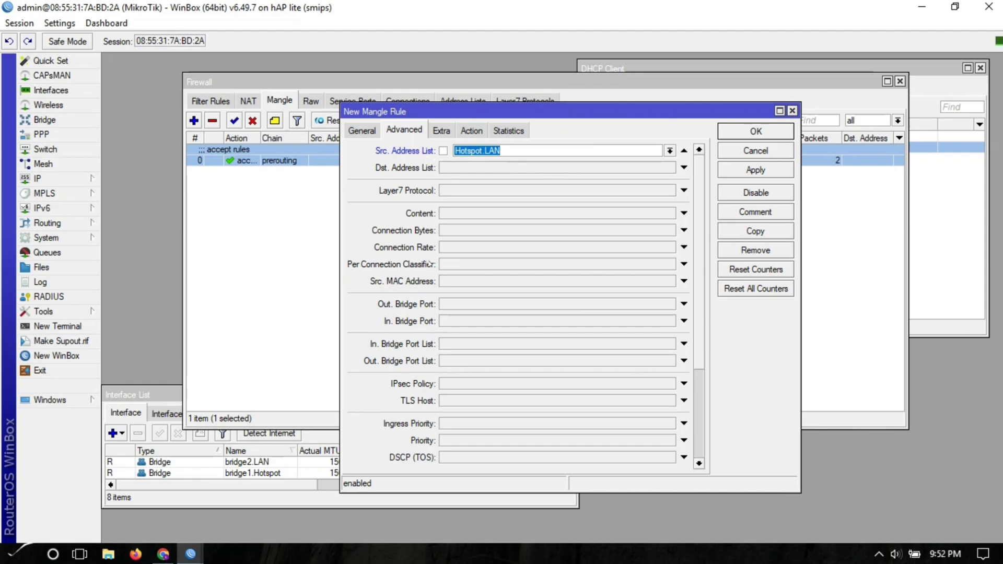
left_click(458, 264)
left_click(554, 264)
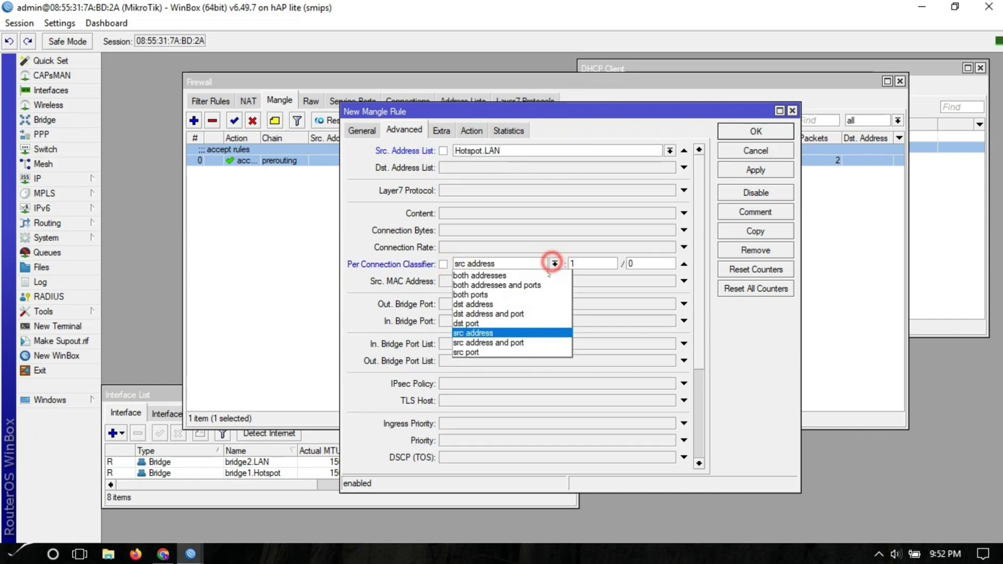
left_click(524, 285)
left_click(587, 263)
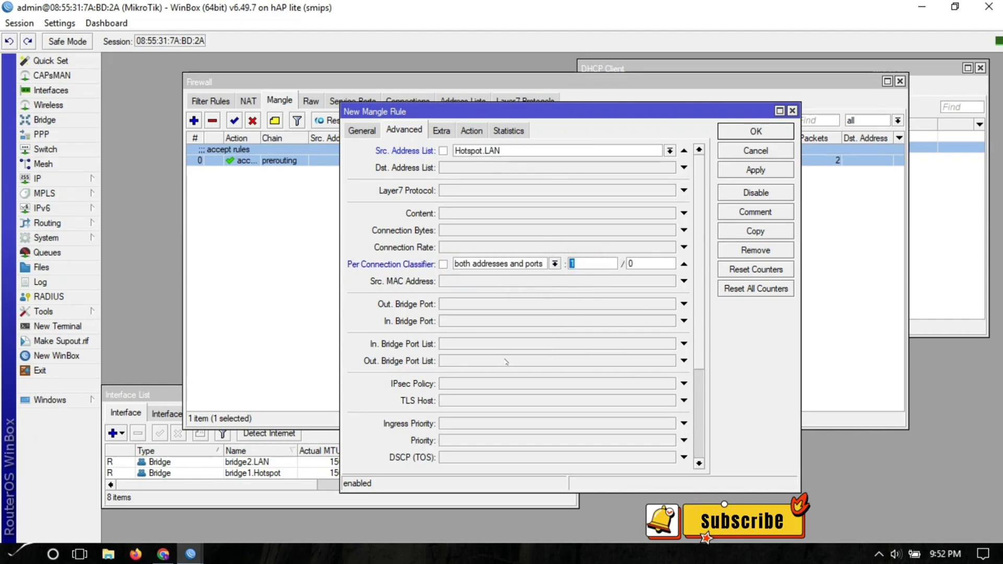
double_click(572, 261)
type("2")
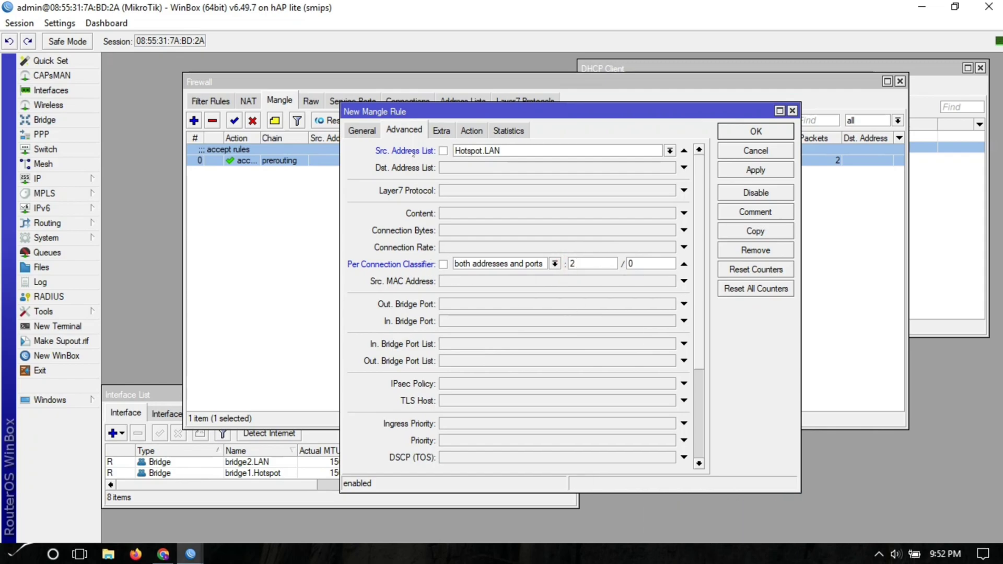
- Apply the To.PLDT rule and give it the comment 'Mark route'
left_click(362, 130)
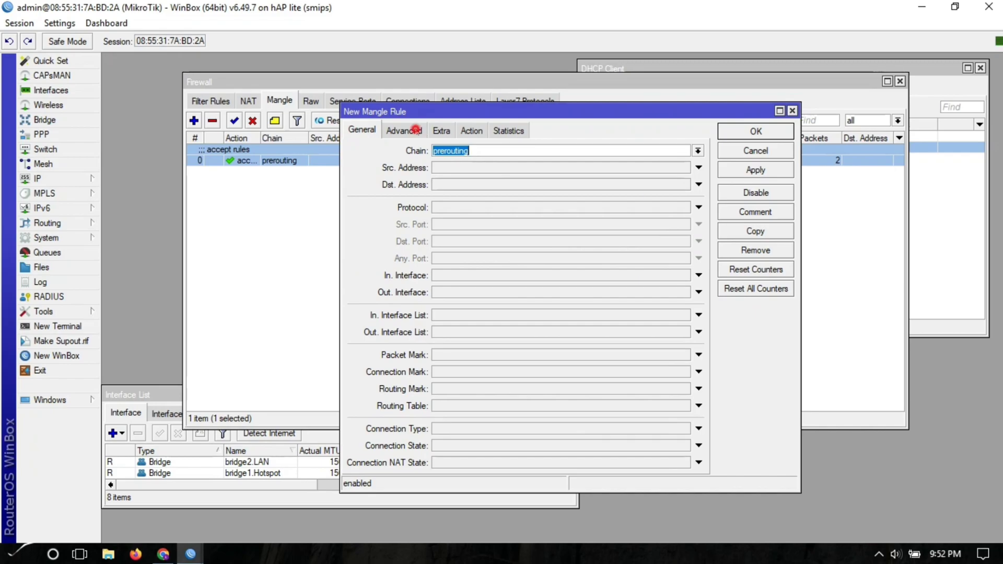
left_click(416, 130)
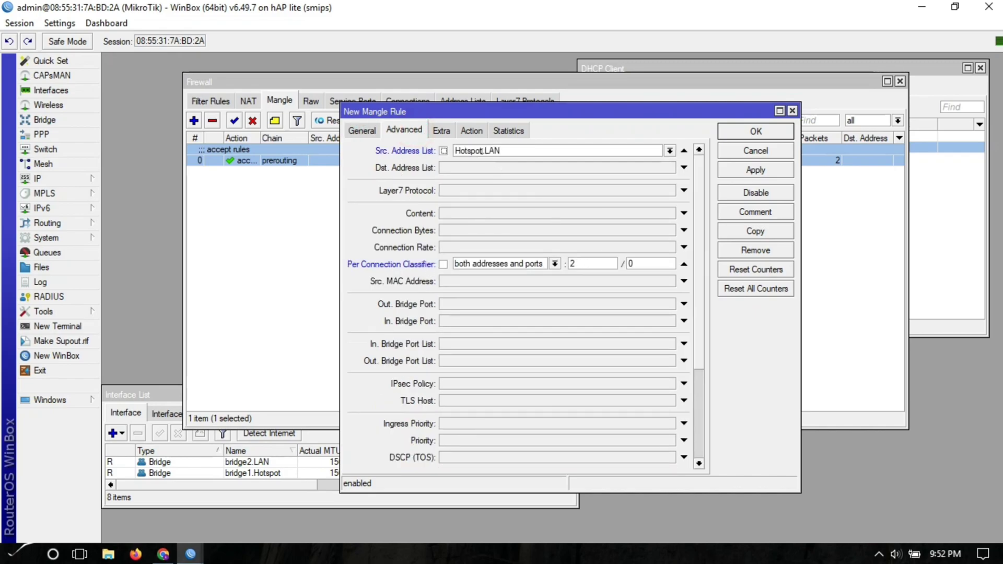
left_click(442, 130)
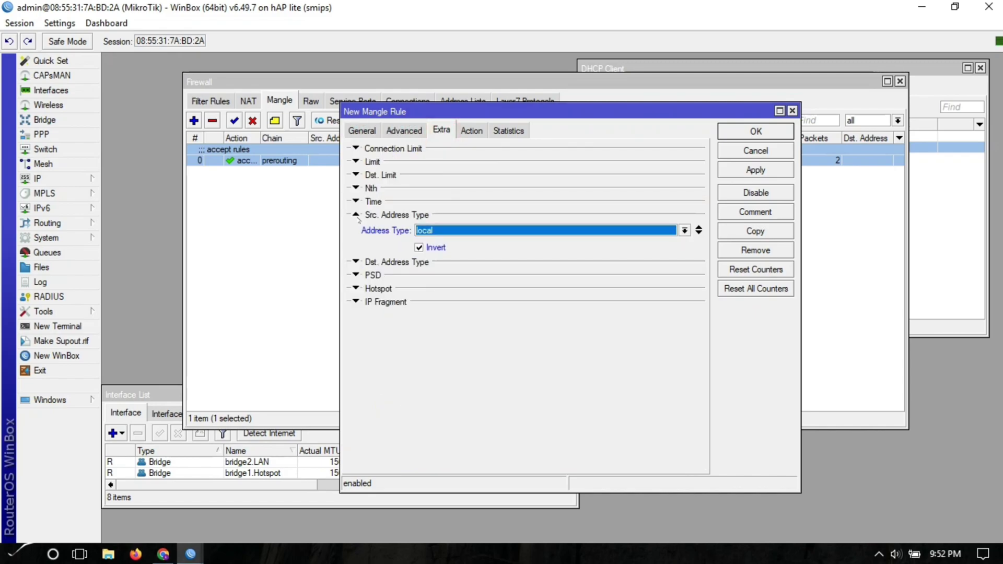
left_click(462, 129)
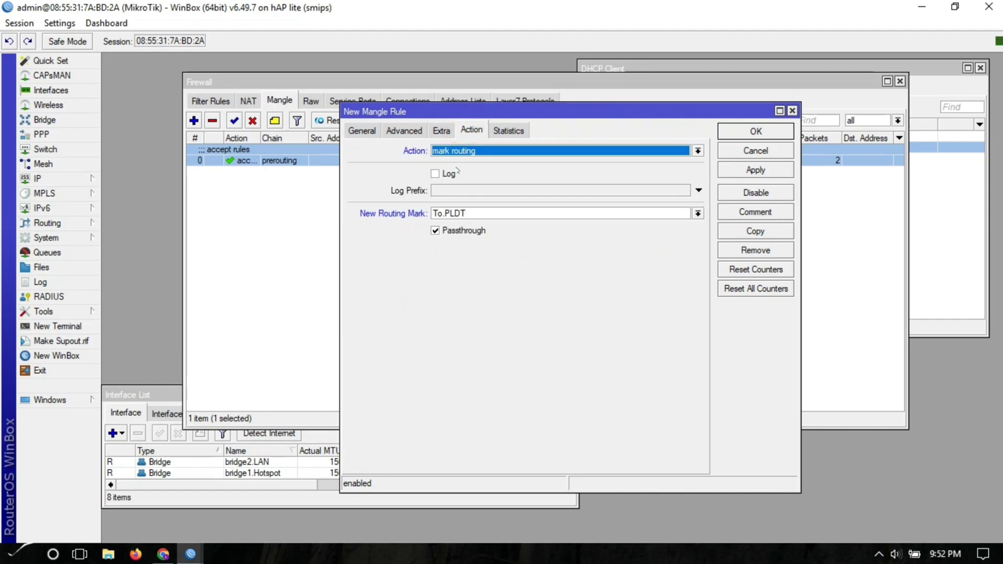
left_click(748, 171)
left_click(752, 212)
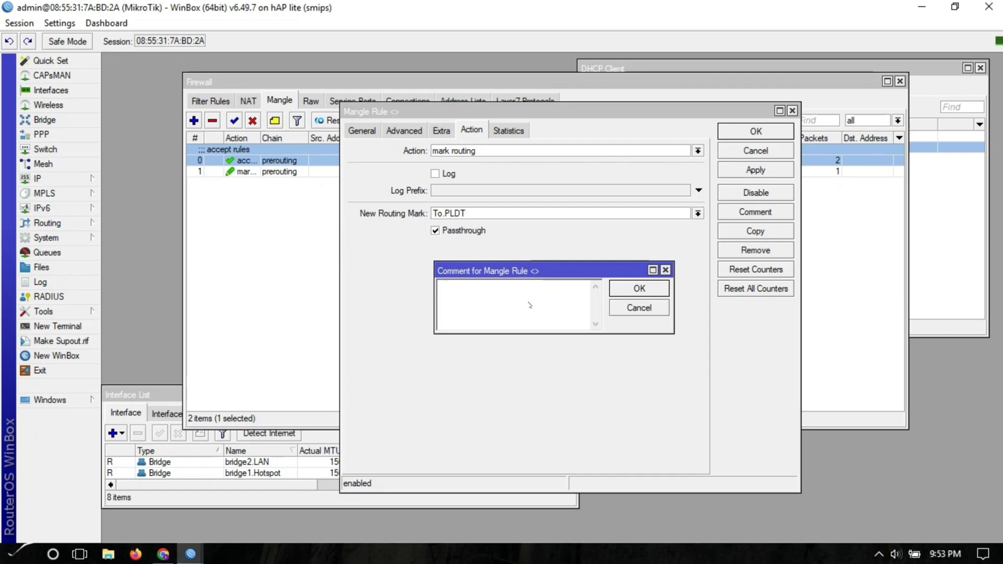
type("Mark route")
left_click(657, 289)
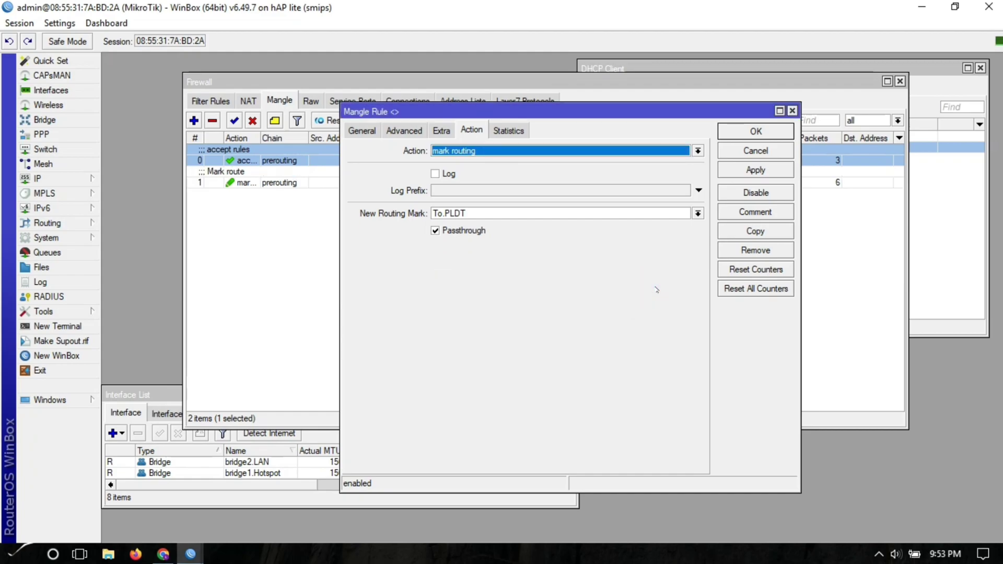
- Copy the rule, changing routing mark to To.GLOBE and PCC to 2/1
left_click(739, 231)
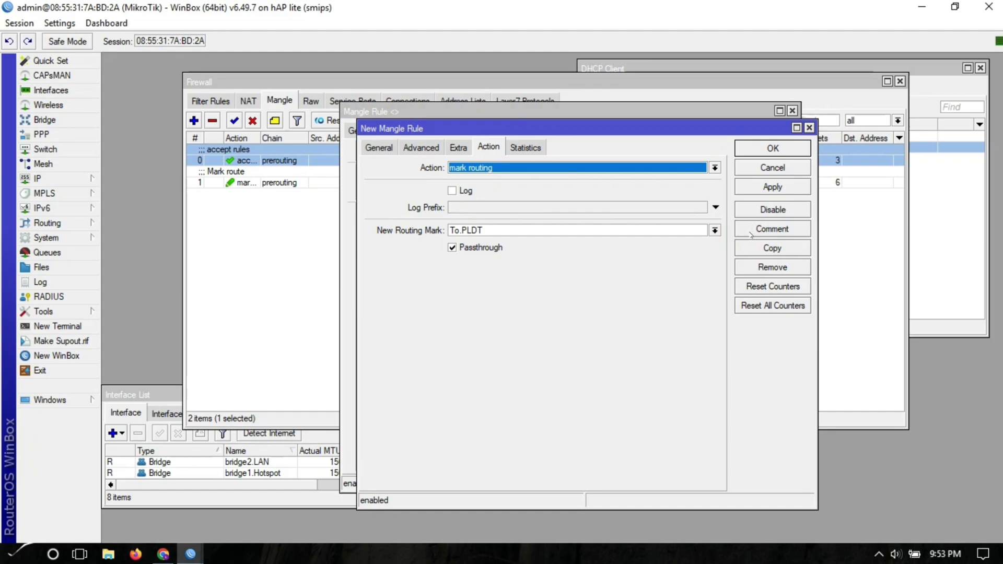
left_click(752, 232)
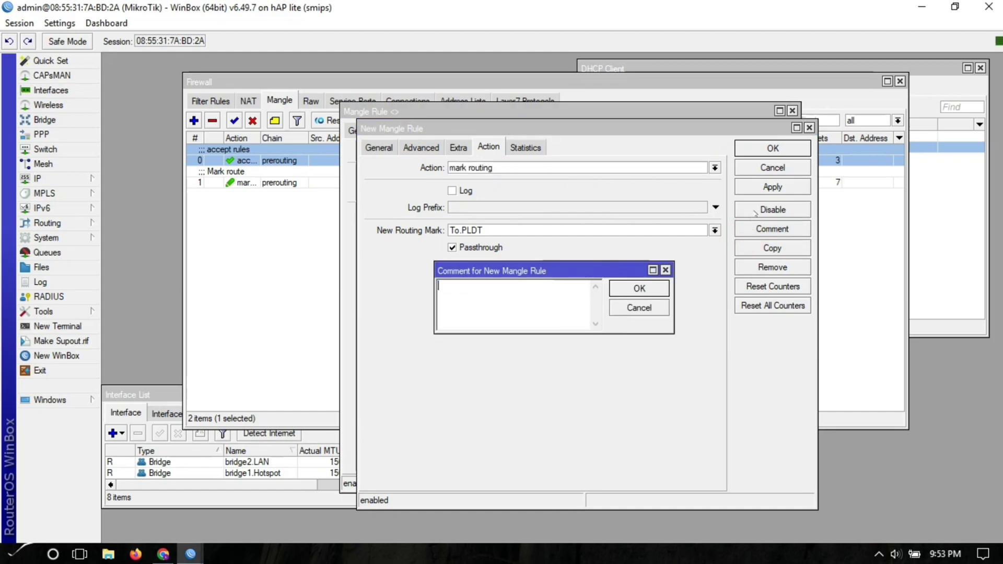
key("Escape")
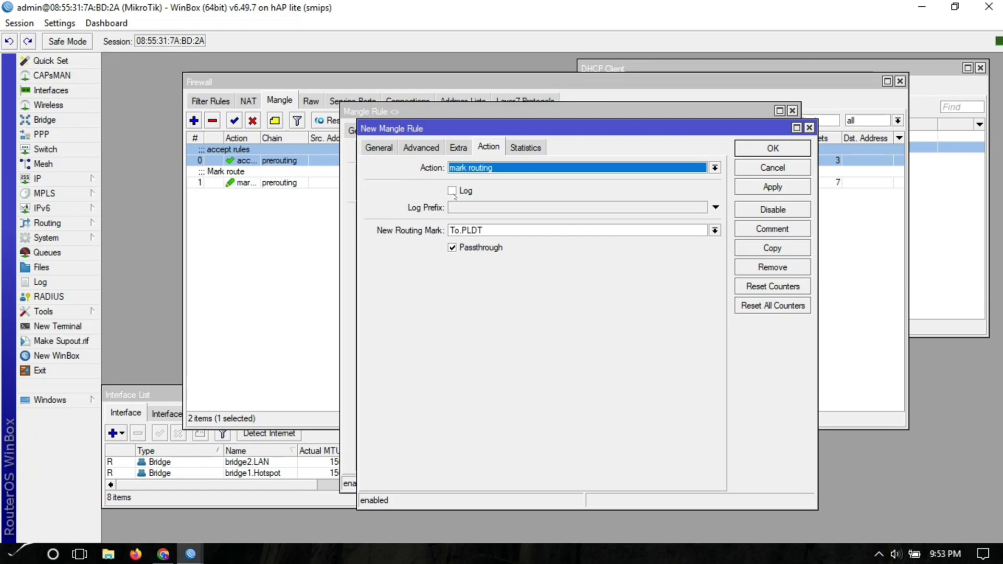
double_click(462, 230)
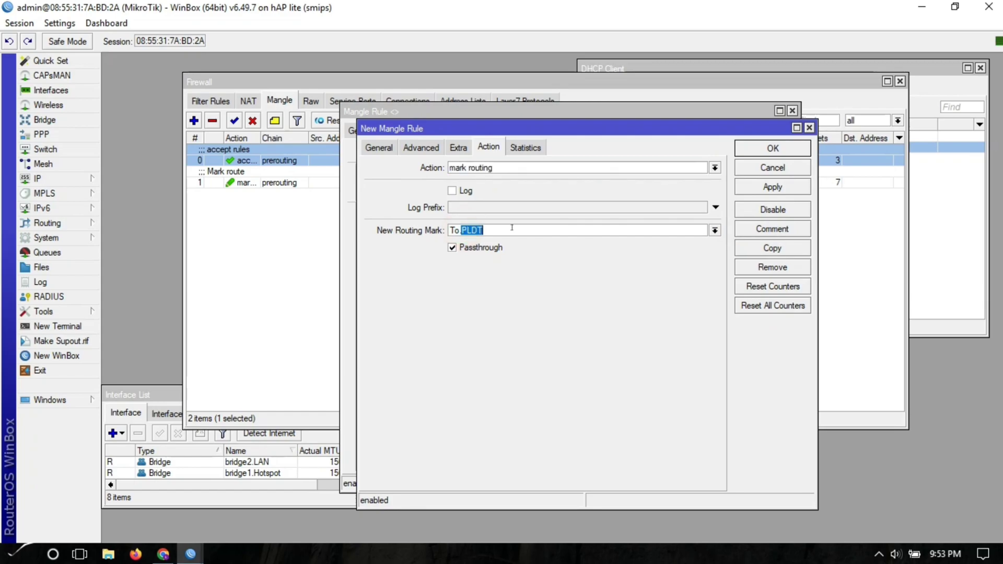
type("GLOBE")
left_click(419, 148)
double_click(647, 281)
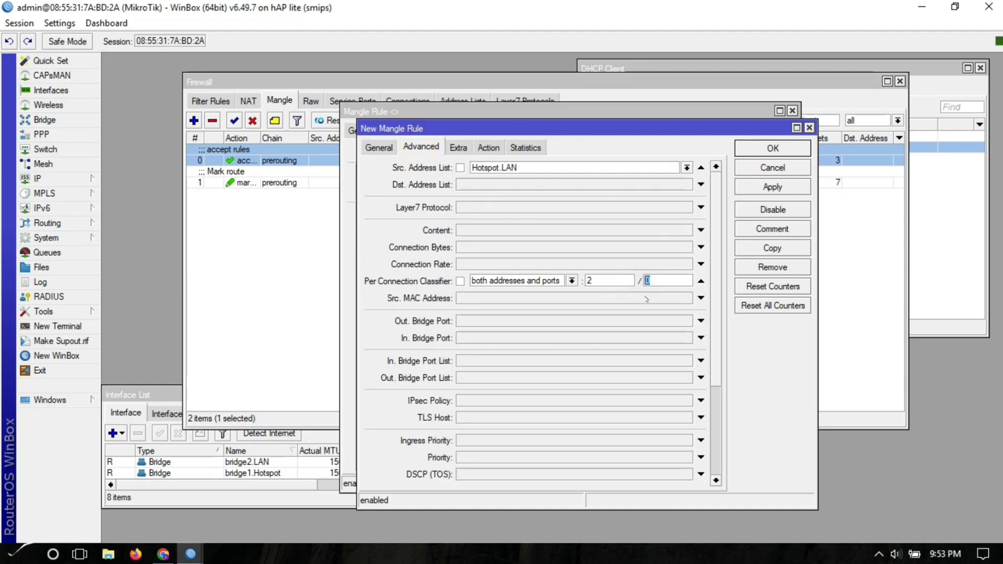
type("1")
- Apply the To.GLOBE rule and close both mangle rule windows
left_click(390, 148)
left_click(420, 149)
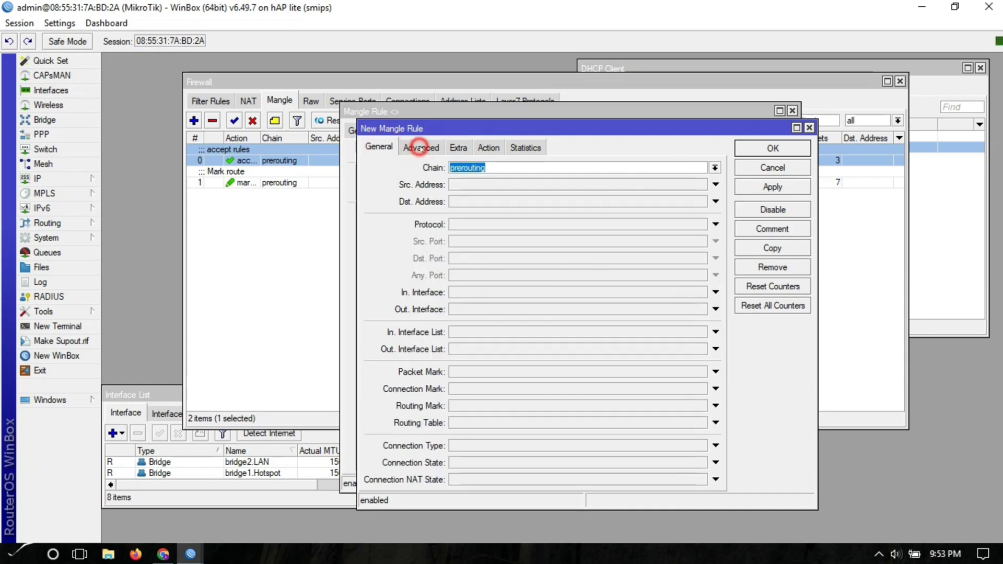
left_click(457, 147)
left_click(481, 147)
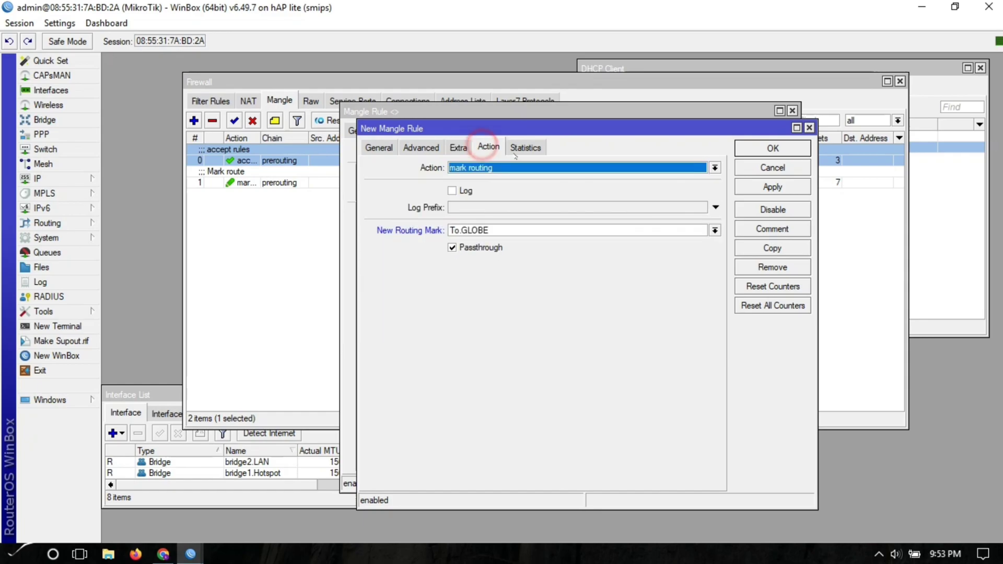
left_click(762, 188)
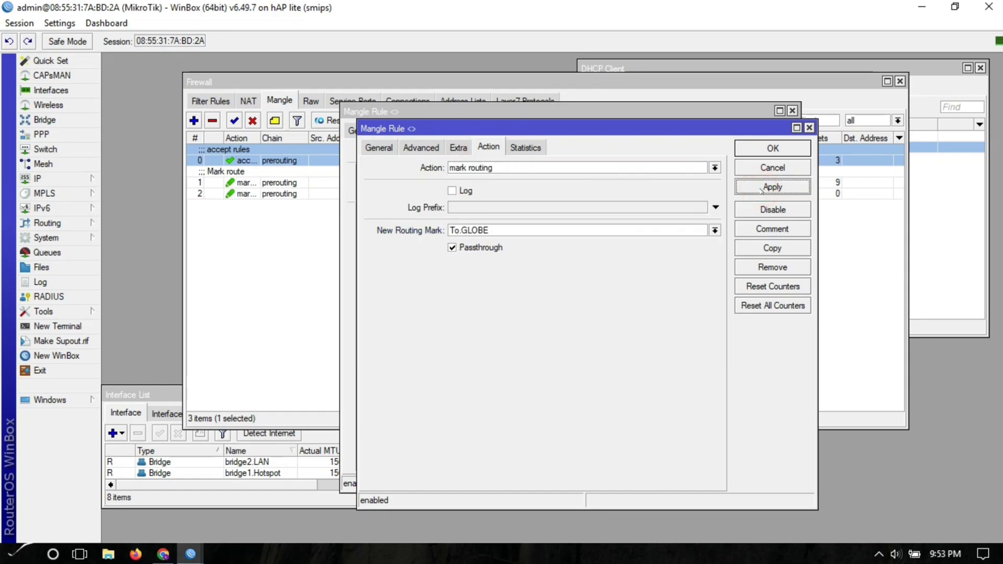
left_click(768, 149)
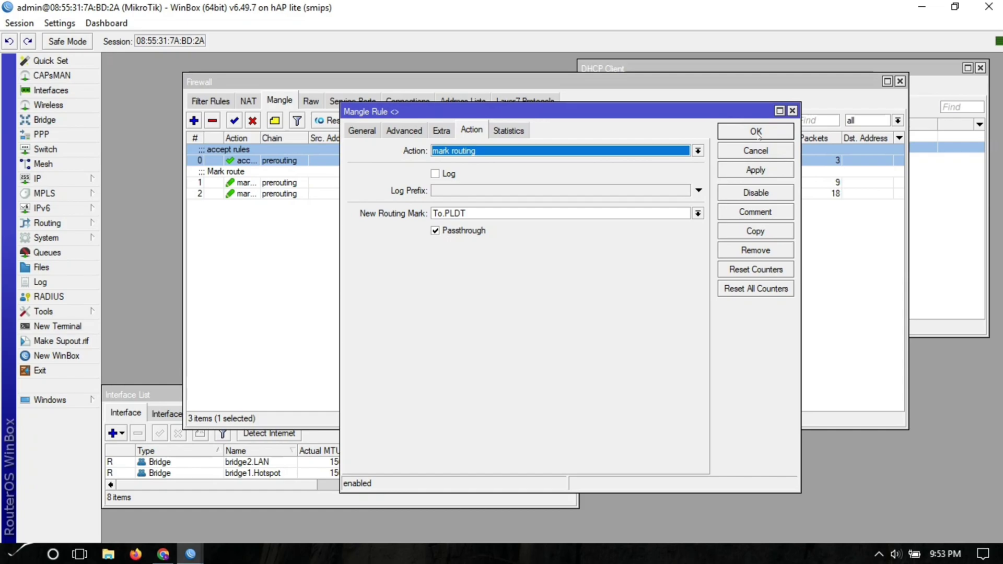
left_click(757, 133)
left_click(510, 273)
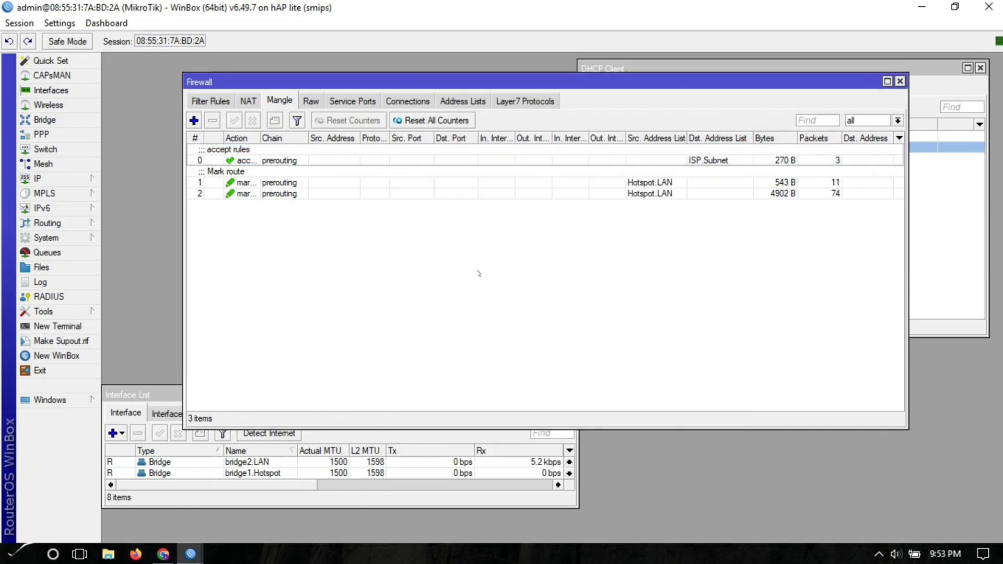
- Open the IP Routes list and start a new route
left_click(52, 179)
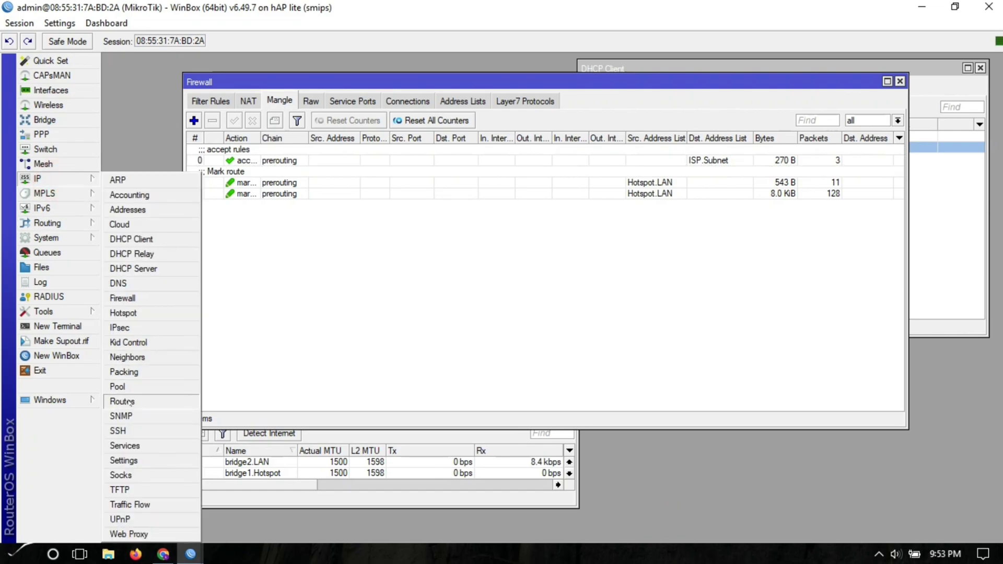
left_click(122, 401)
left_click_drag(355, 198, 351, 224)
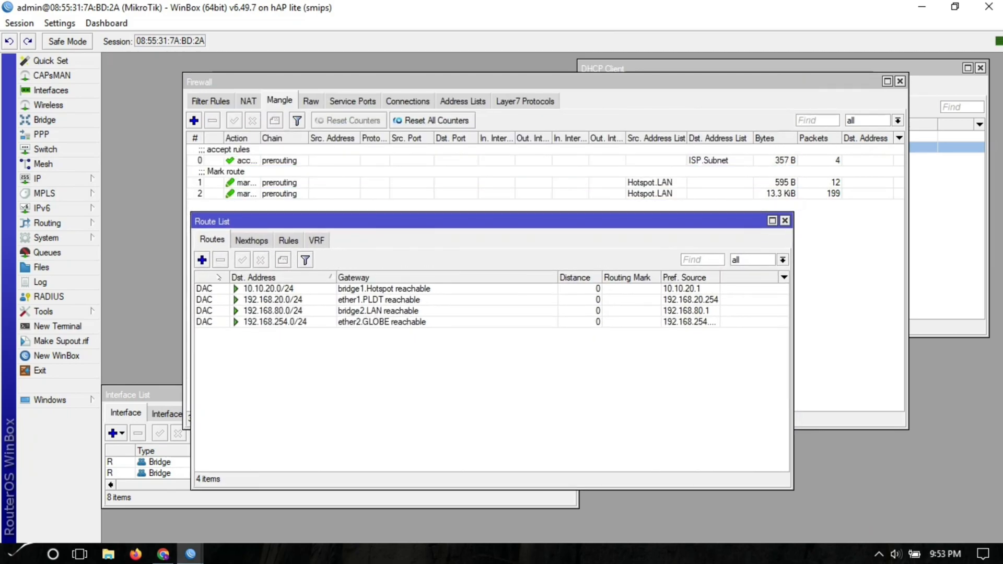
left_click(203, 260)
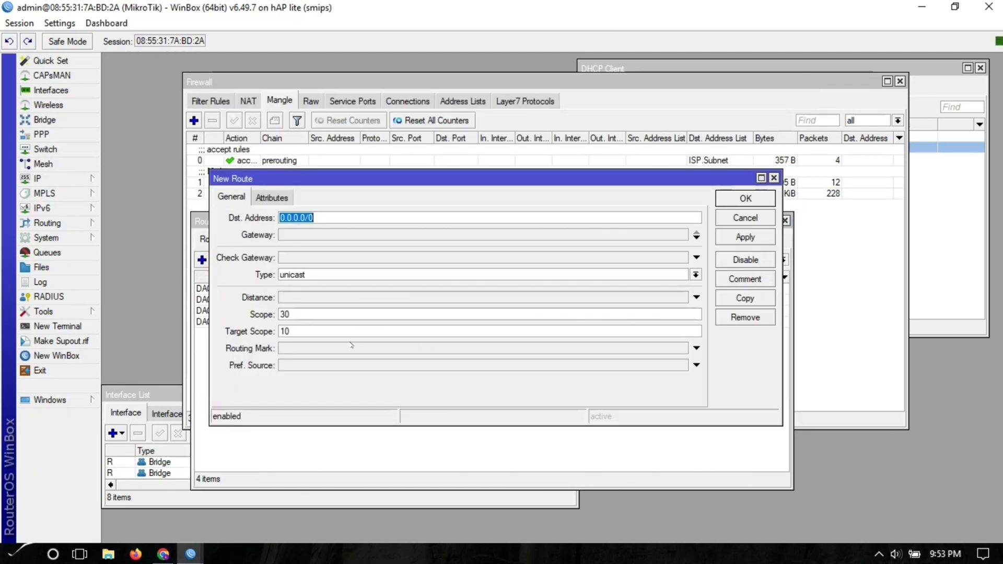
- Set gateway 192.168.20.1, ping check, distance 1 and routing mark To.PLDT, then apply
key("Tab")
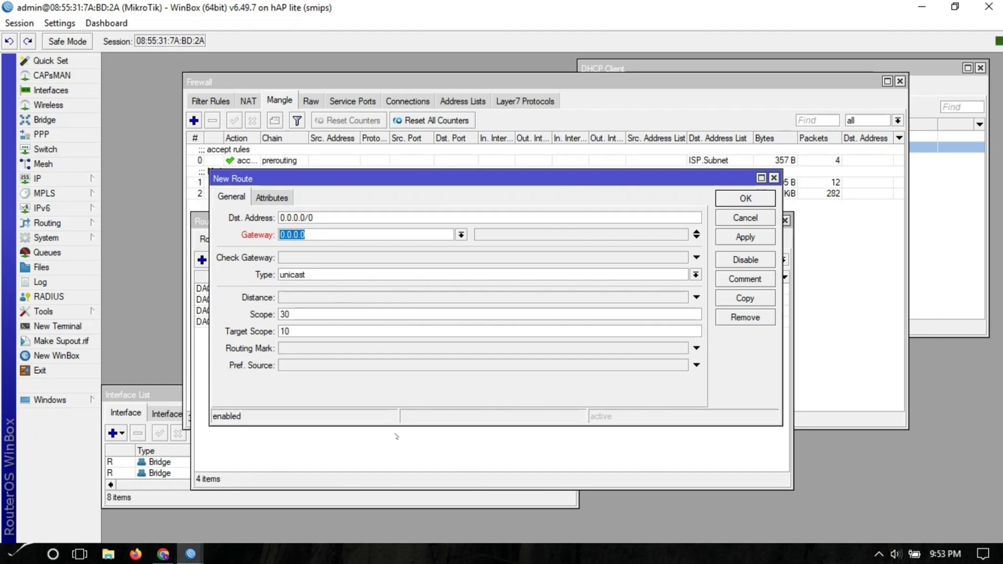
type("192.168 .20.1")
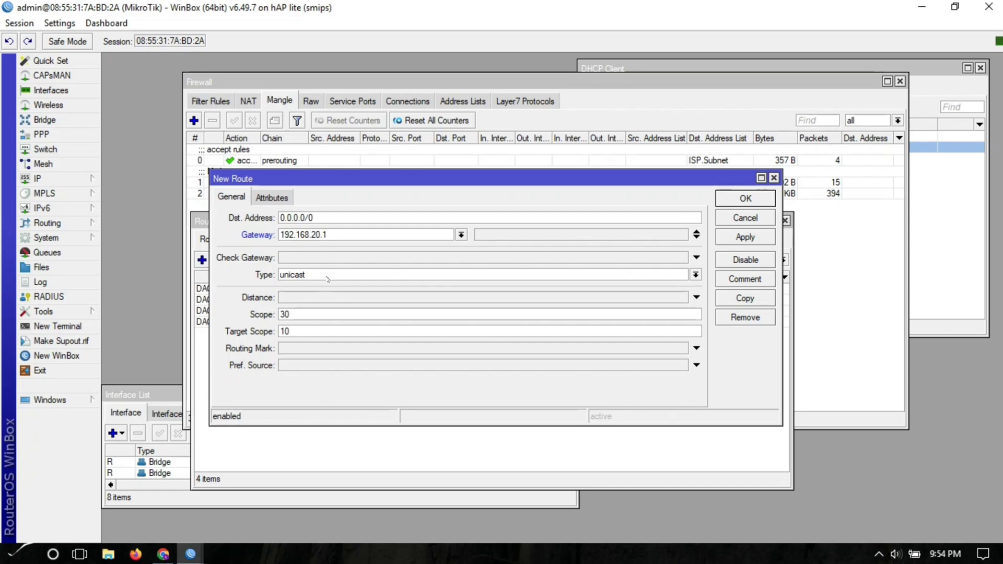
left_click(322, 257)
left_click(296, 297)
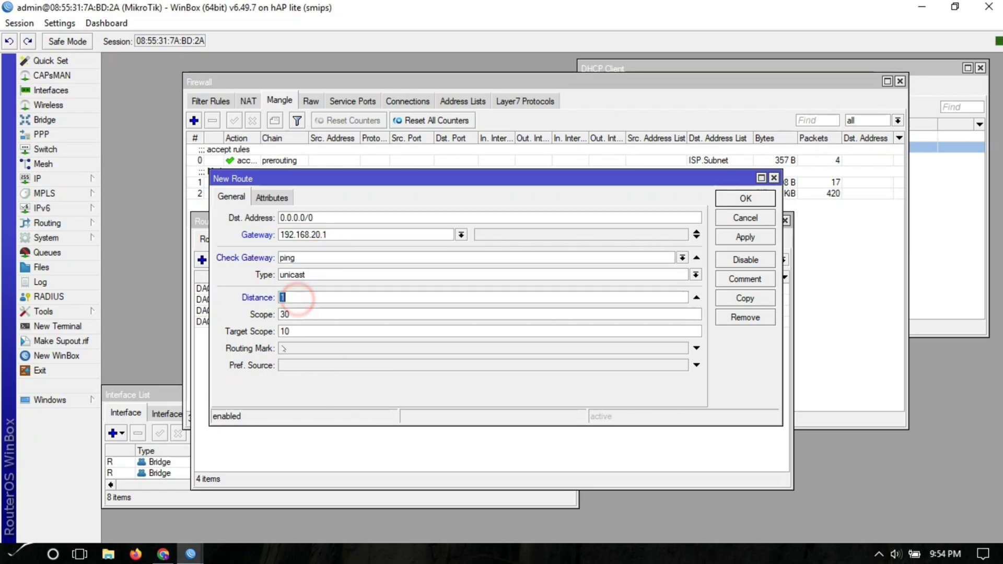
left_click(290, 348)
left_click(682, 348)
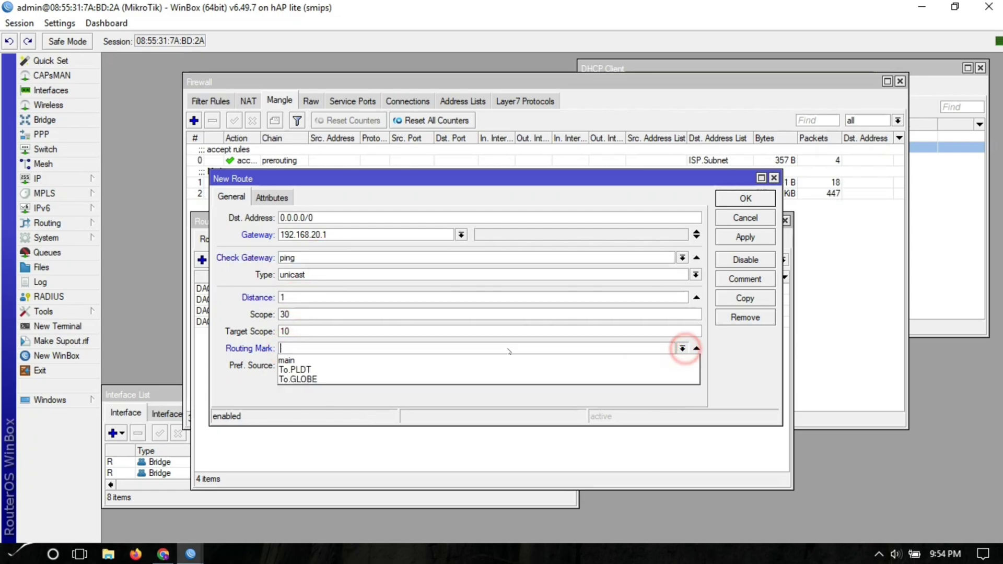
left_click(367, 368)
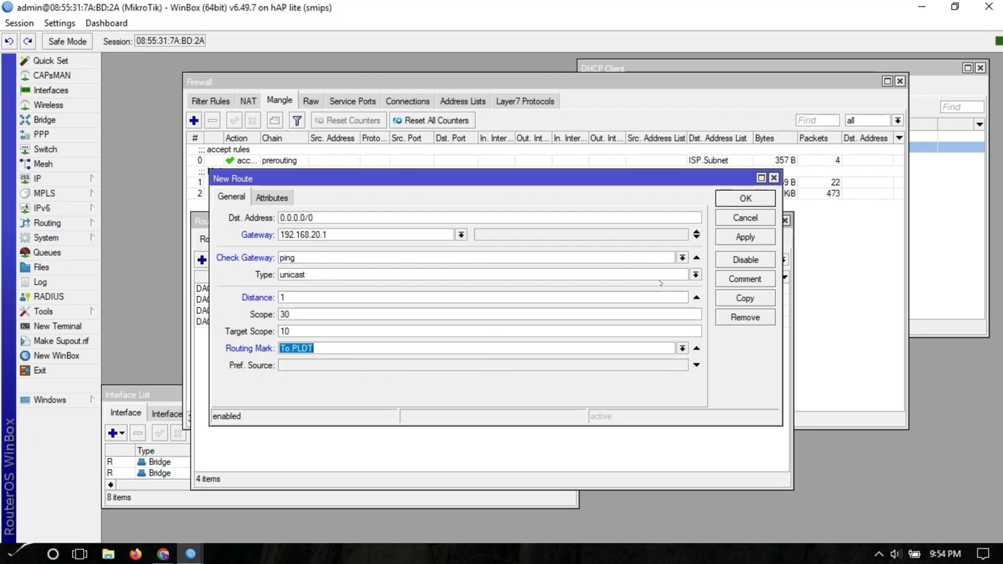
left_click(738, 237)
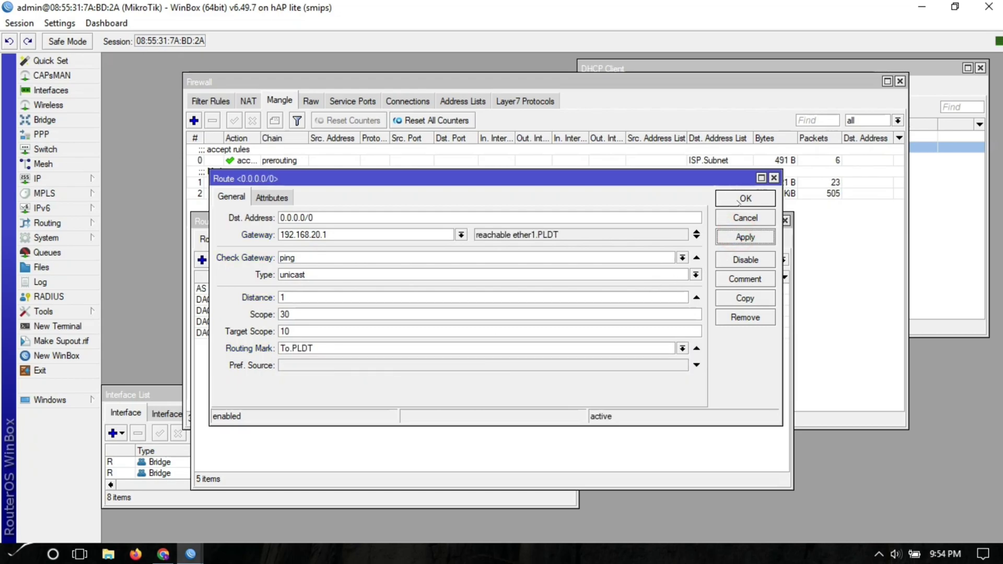
- Copy the PLDT route and change its gateway to 192.168.254.254
left_click(745, 298)
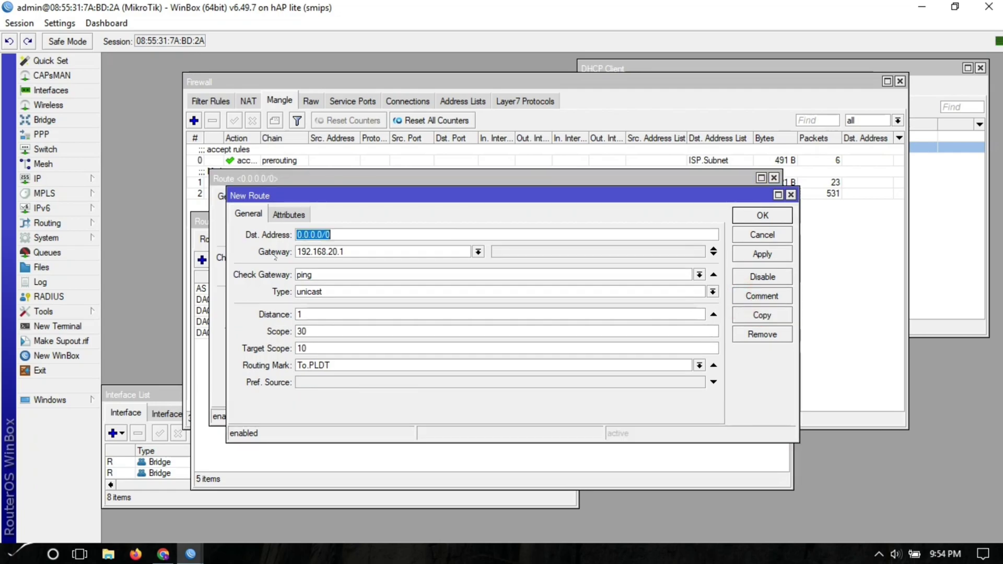
left_click(335, 251)
left_click(345, 251)
left_click_drag(345, 252, 335, 251)
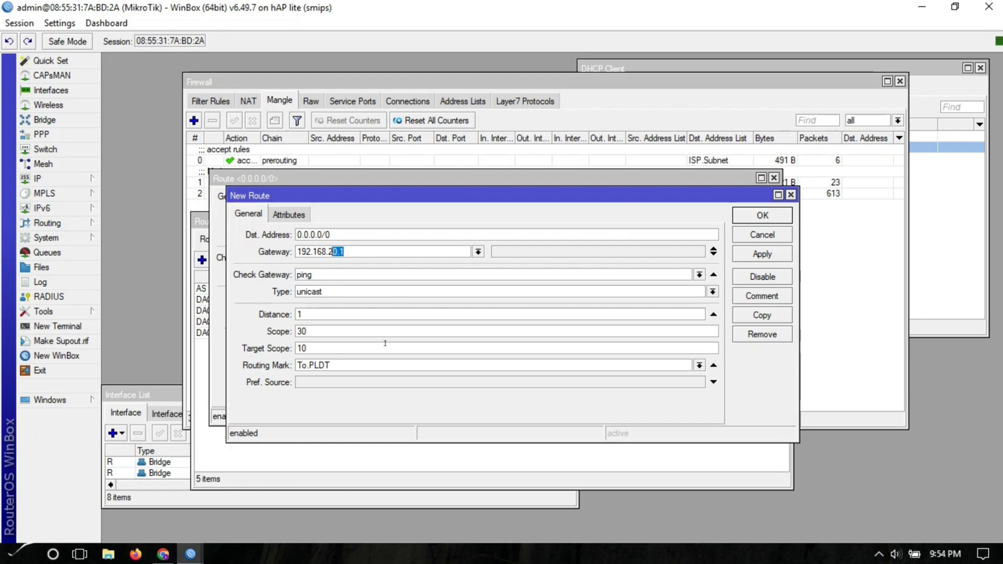
type("54.254")
- Set the copy's routing mark to To.GLOBE, apply, and close both route dialogs
left_click(699, 365)
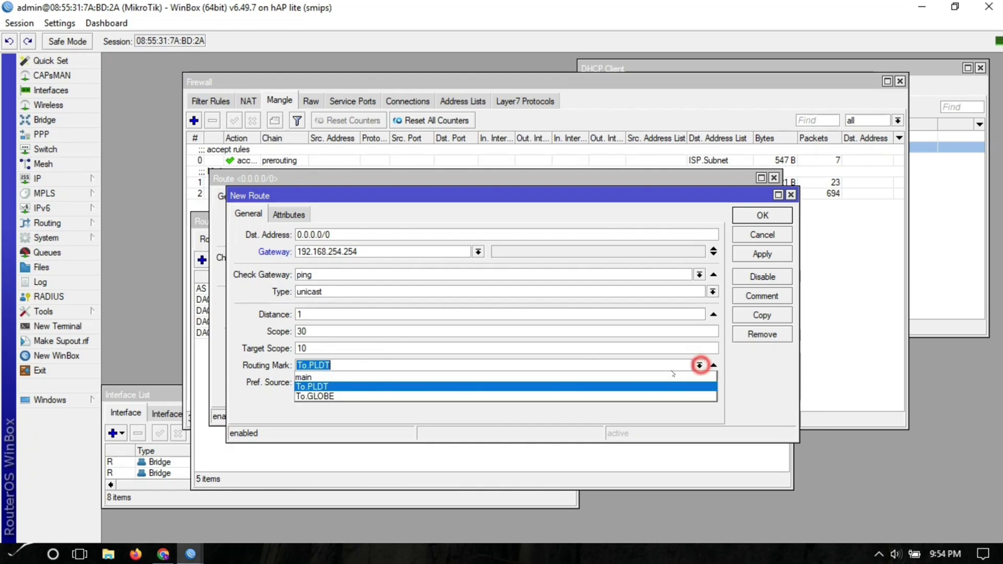
left_click(470, 397)
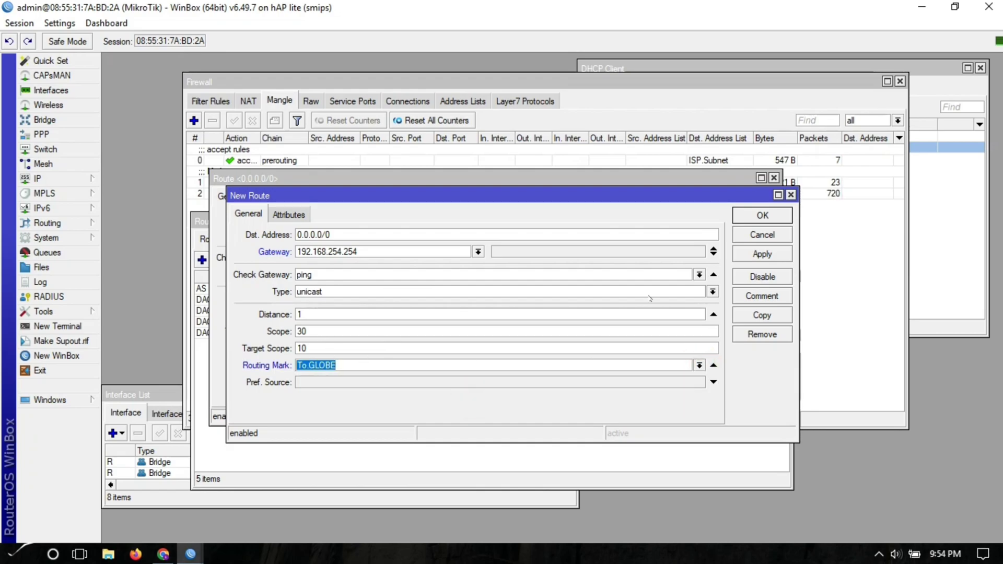
left_click(746, 254)
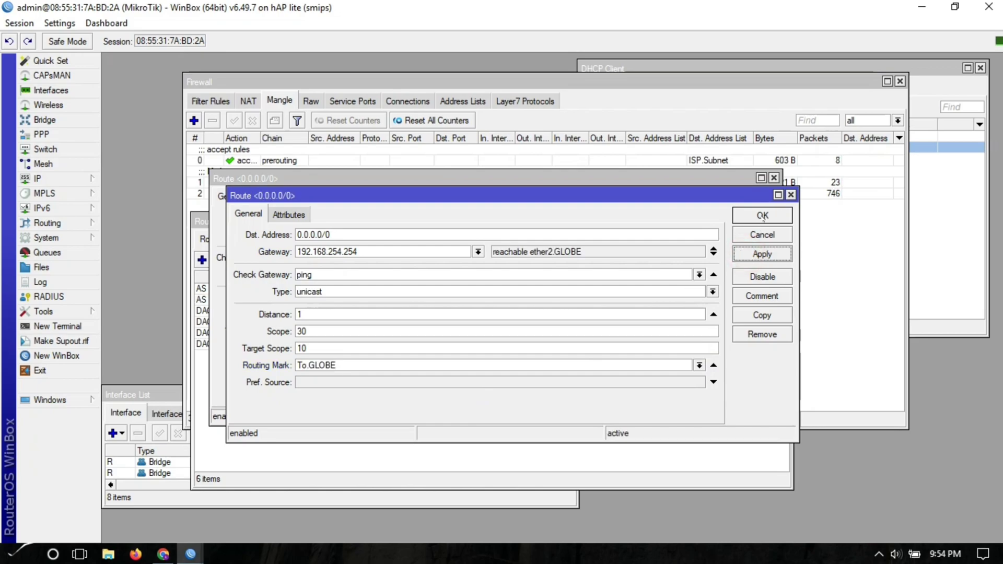
left_click(762, 215)
left_click(745, 199)
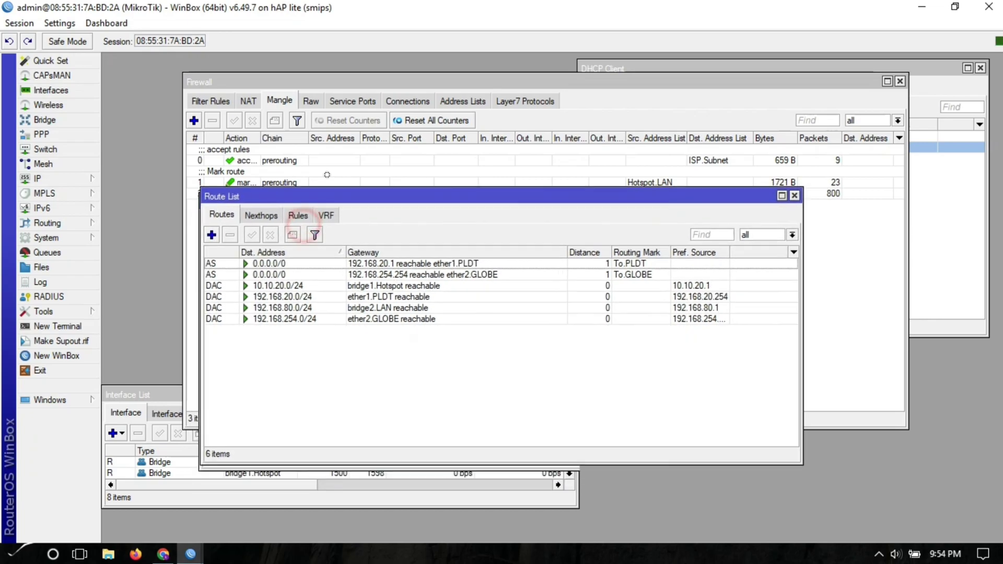
left_click_drag(305, 231, 330, 179)
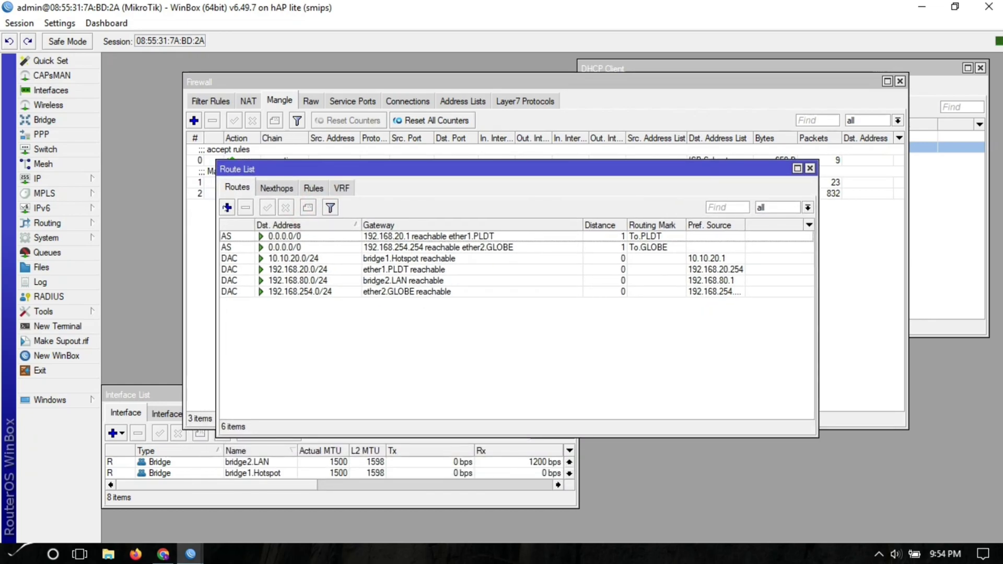
- Add an unmarked route via 192.168.20.1 with ping check and distance 1, then copy it
left_click(227, 208)
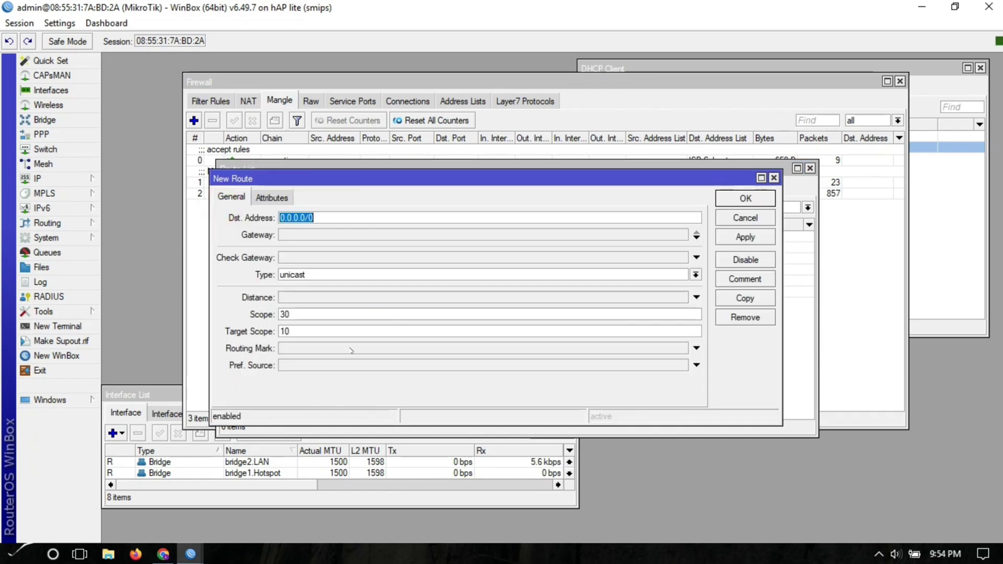
left_click_drag(542, 181, 559, 175)
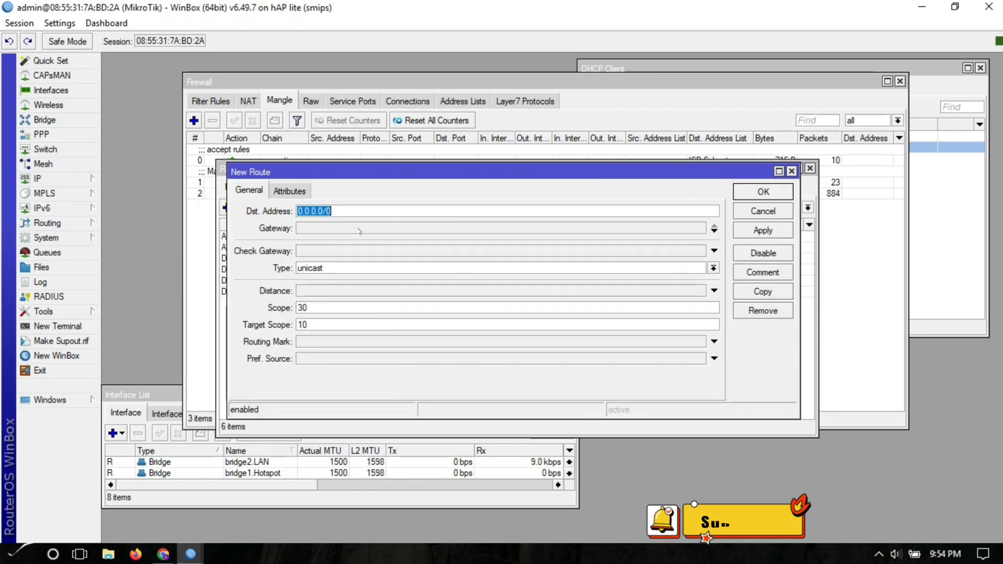
left_click(347, 228)
type("192.168")
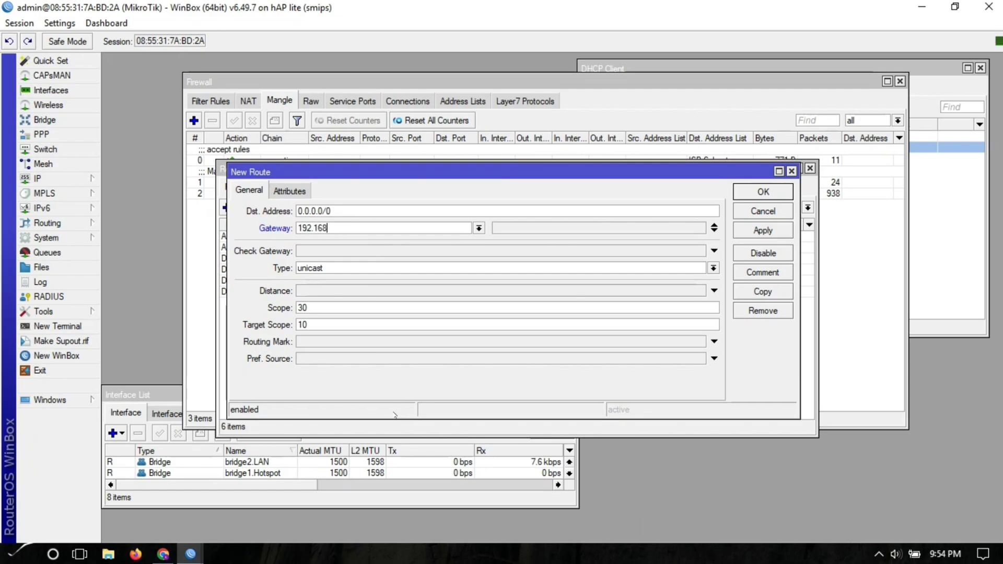
type(".20.1")
left_click(351, 251)
left_click(347, 259)
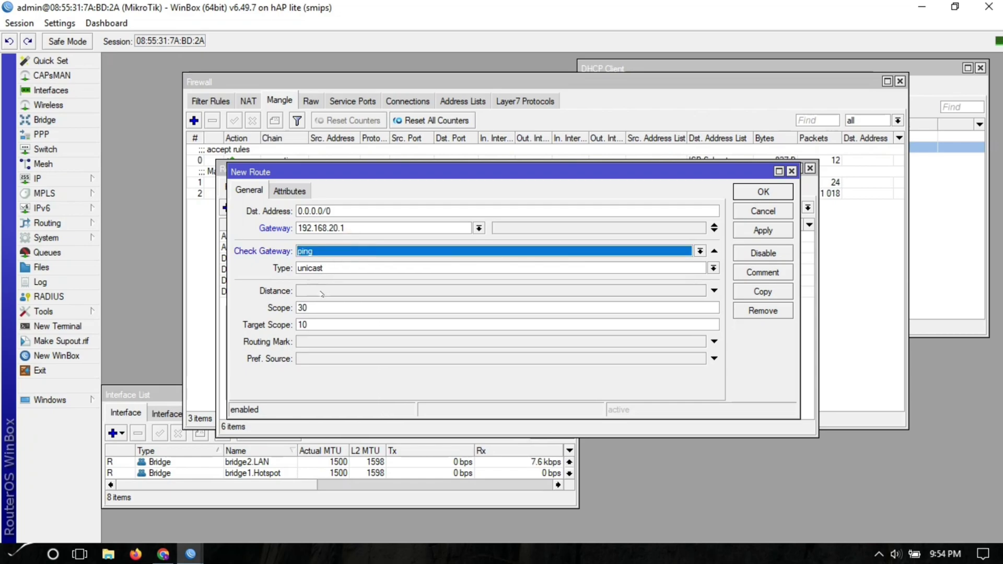
left_click(322, 291)
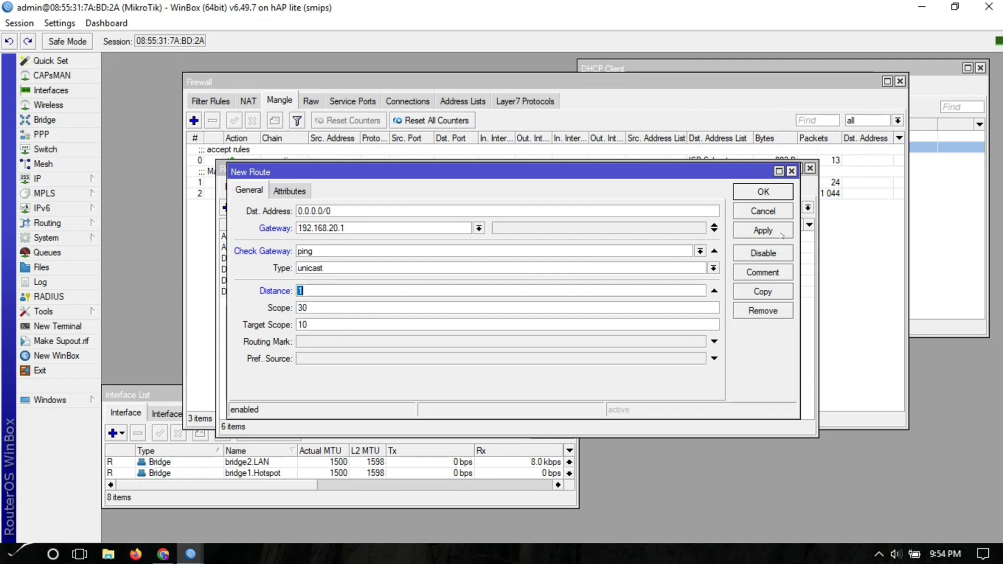
left_click(764, 231)
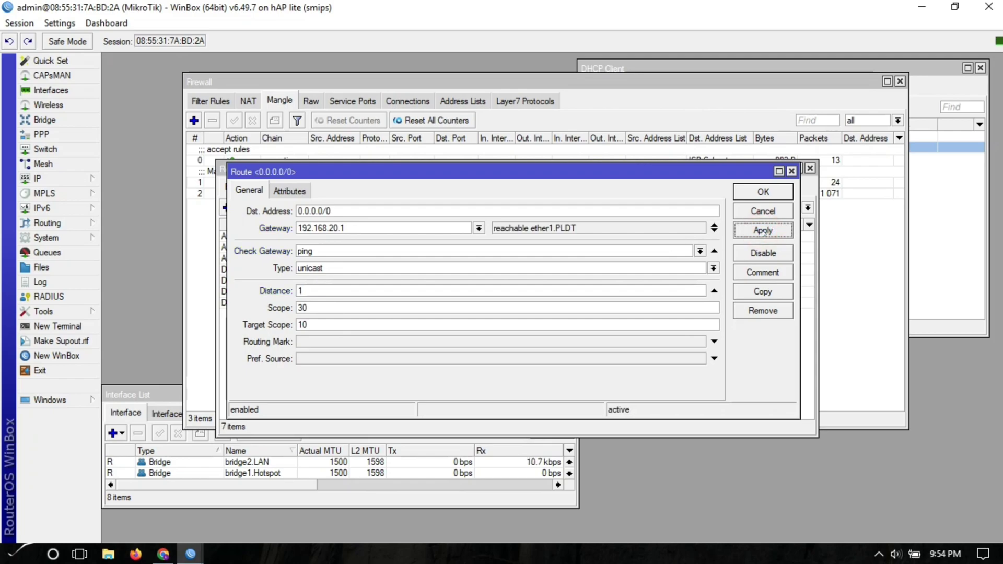
left_click(763, 291)
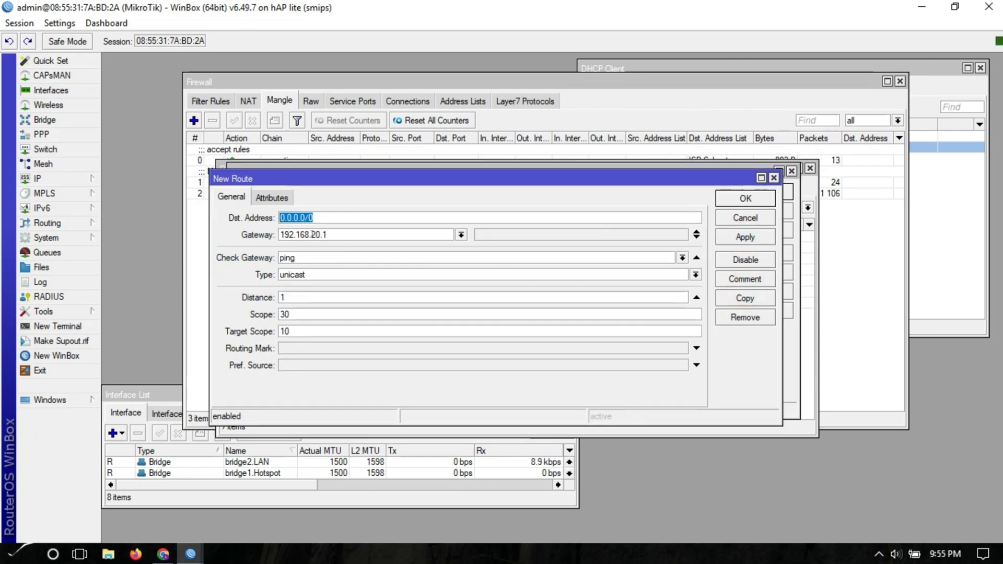
- Make the copy a backup route via 192.168.254.254 at distance 2 and close both dialogs
left_click_drag(311, 234, 343, 231)
type("254.254")
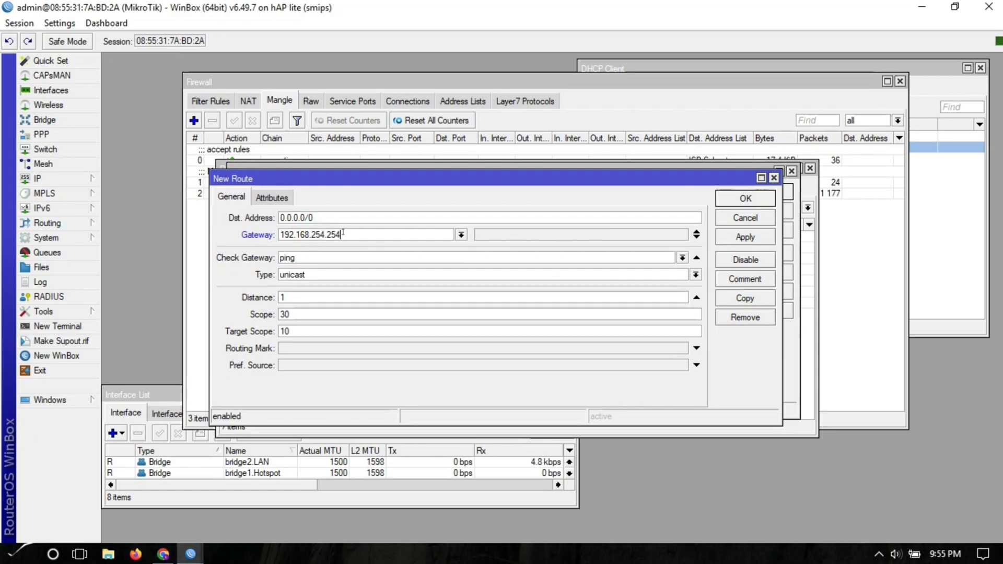
double_click(294, 298)
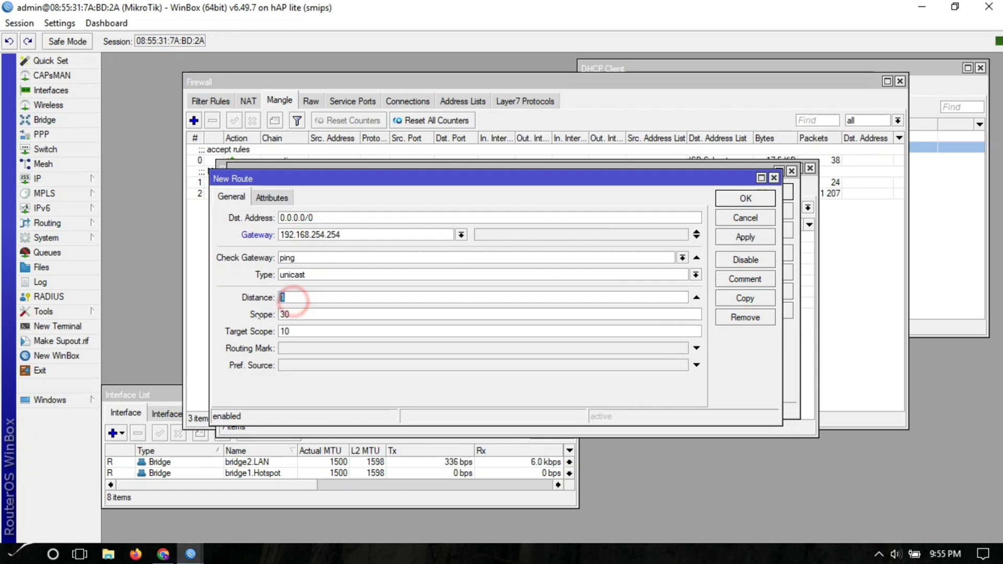
type("2")
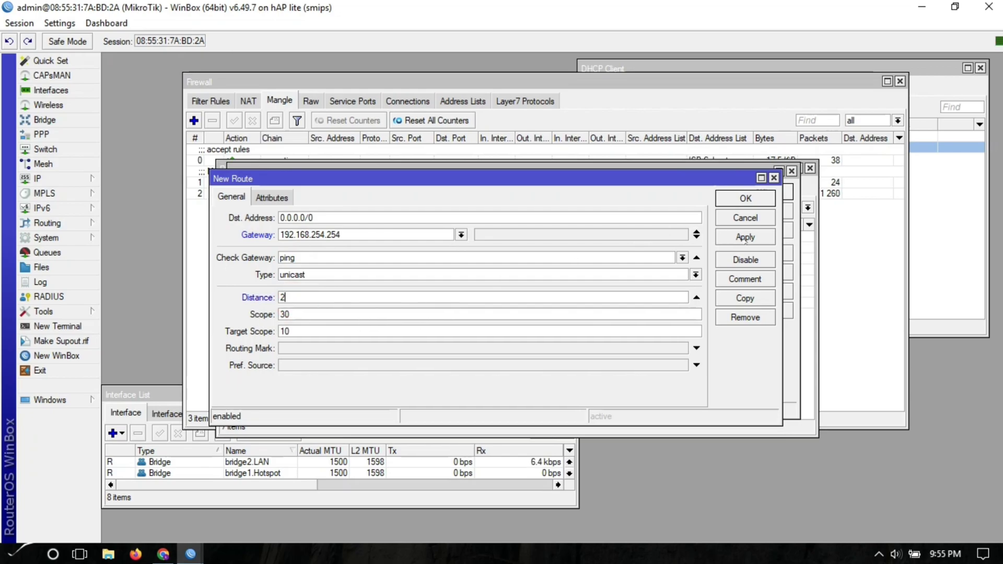
left_click(746, 238)
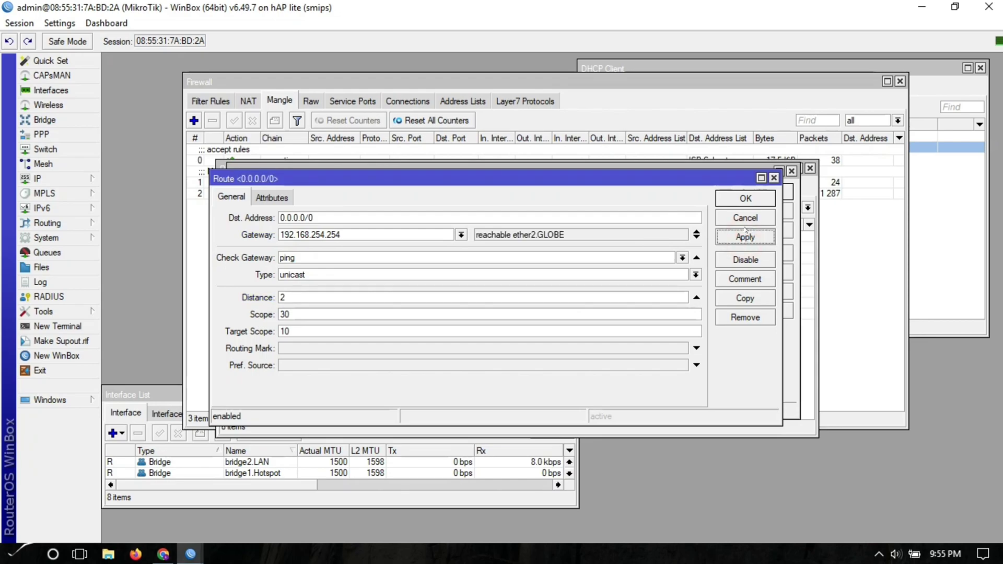
left_click(746, 199)
left_click(766, 192)
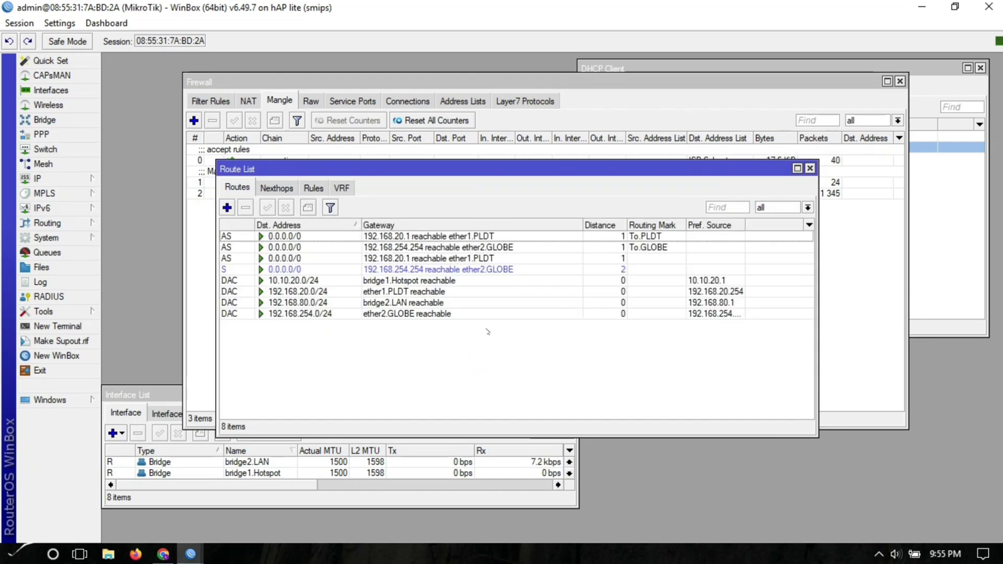
left_click_drag(461, 173, 483, 210)
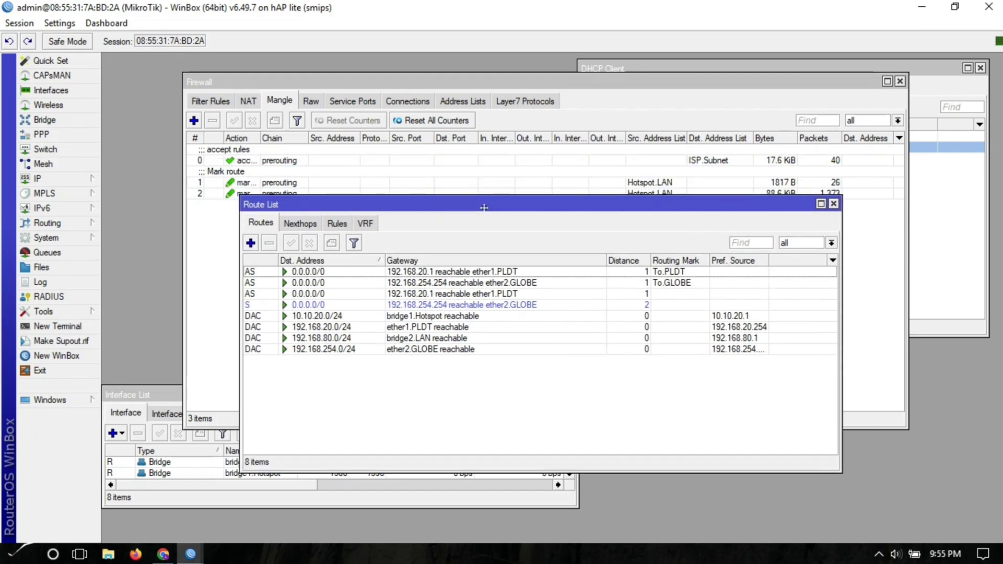
- Close Route List, Firewall and DHCP Client, enlarging the Interface List to show the WAN ports
left_click(833, 205)
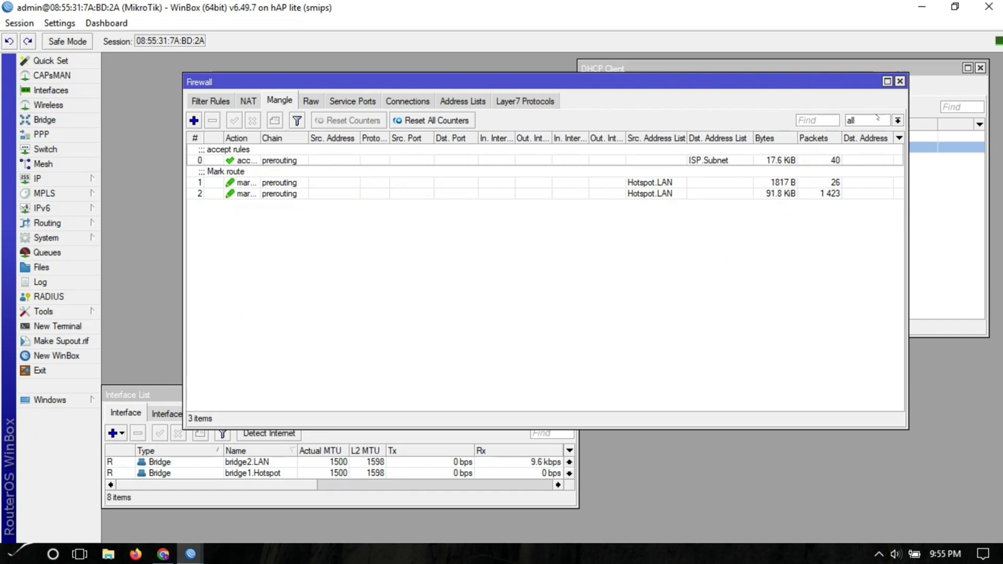
left_click(899, 81)
left_click(724, 219)
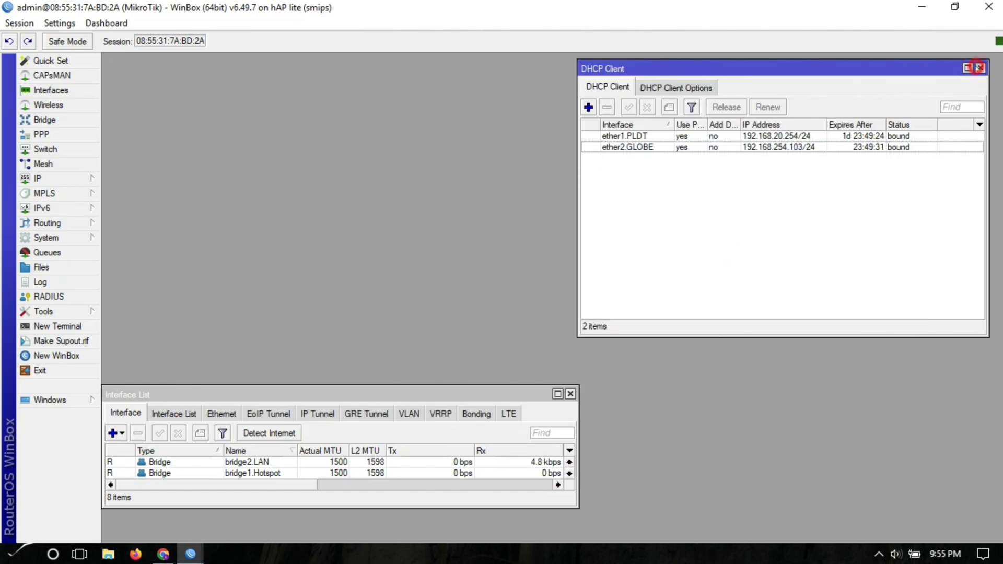
left_click(978, 68)
left_click_drag(476, 506, 475, 535)
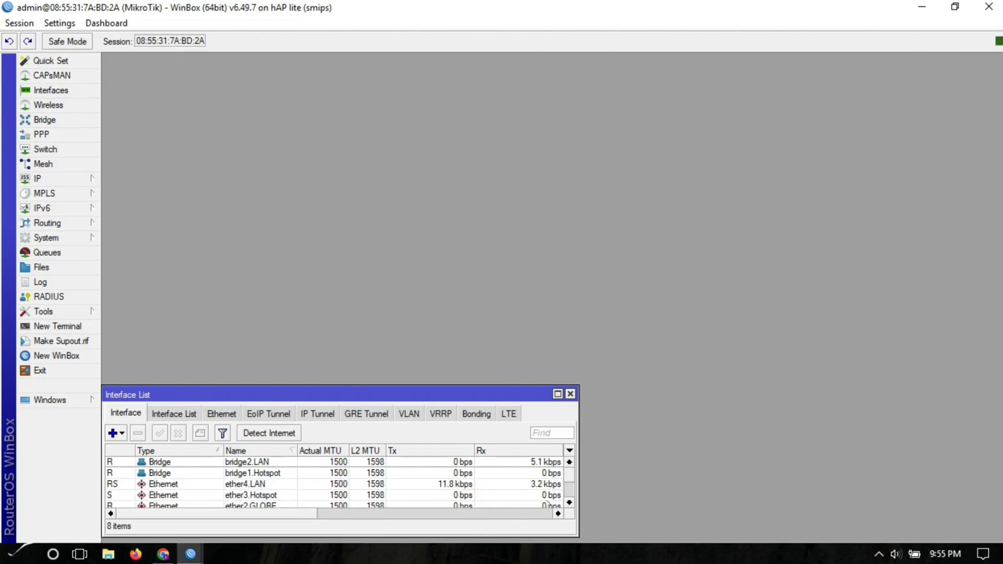
scroll(570, 480, "down", 2)
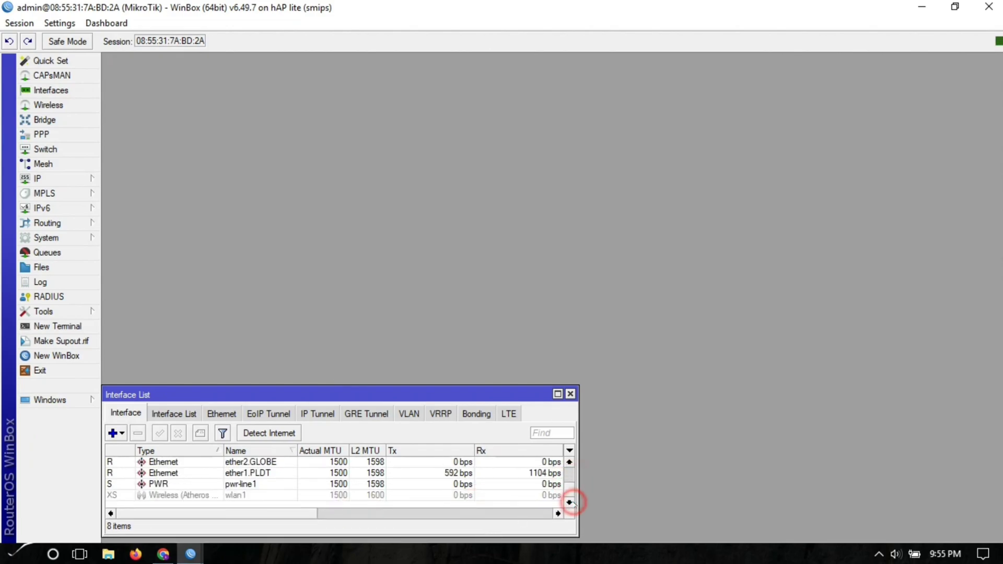
left_click_drag(298, 517, 336, 518)
left_click(51, 91)
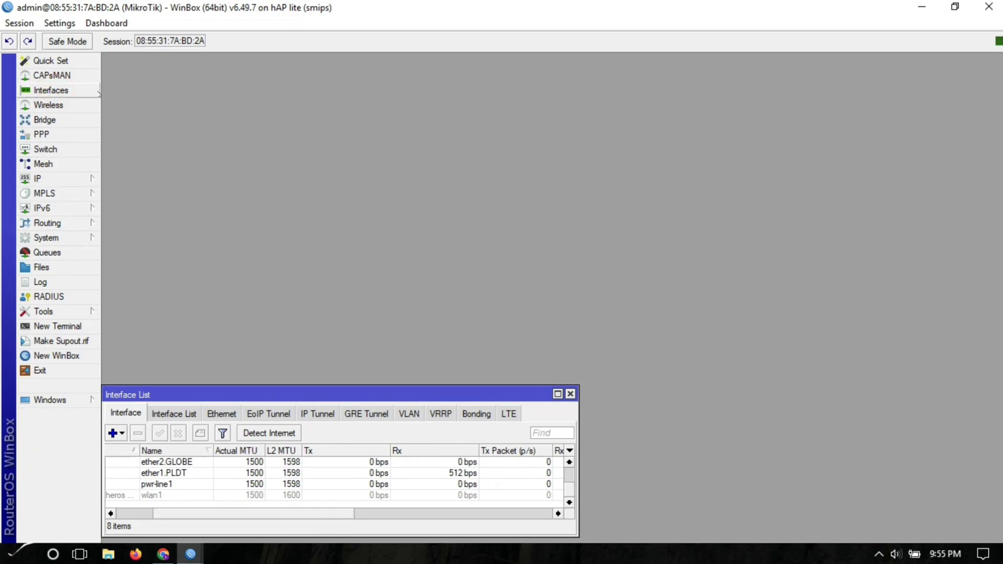
- Open ether1.PLDT and ether2.GLOBE side by side on their Traffic pages, then start a New Terminal
double_click(176, 462)
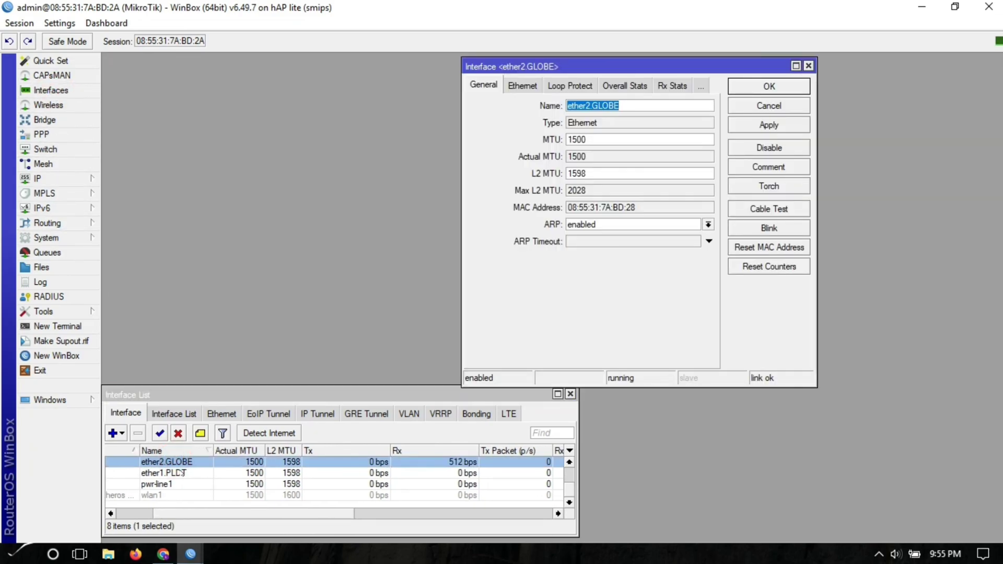
double_click(169, 473)
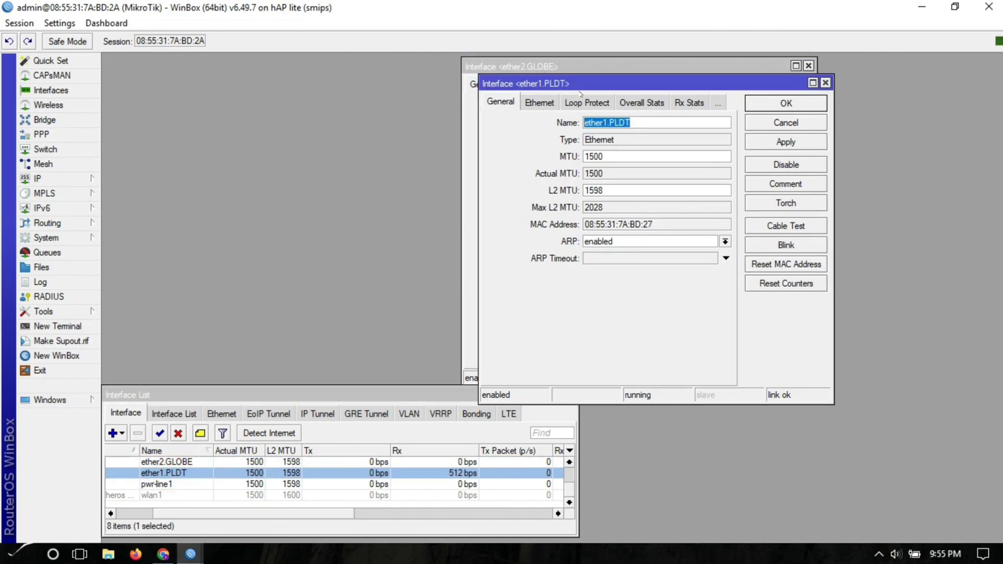
left_click_drag(582, 84, 203, 58)
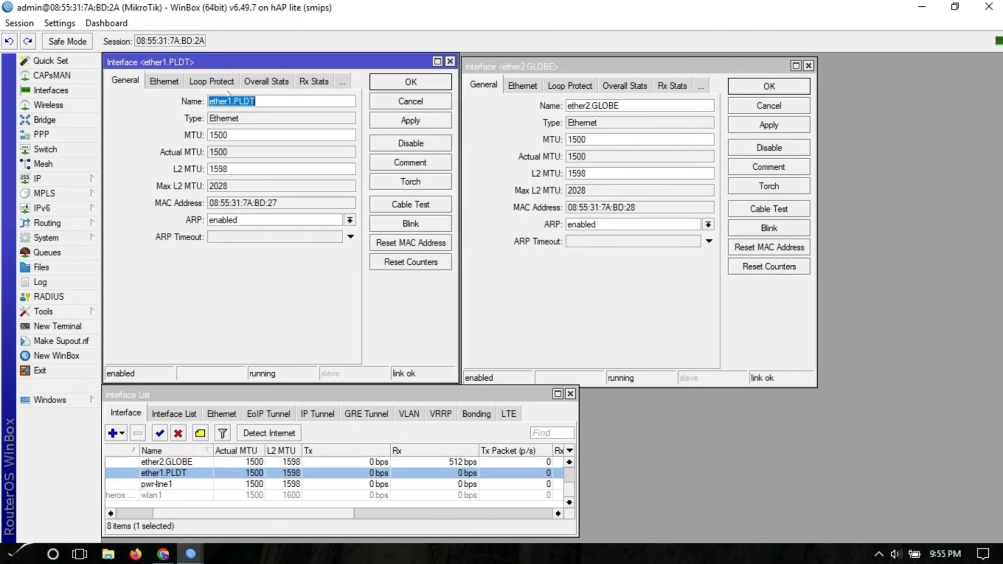
left_click(341, 81)
left_click(360, 212)
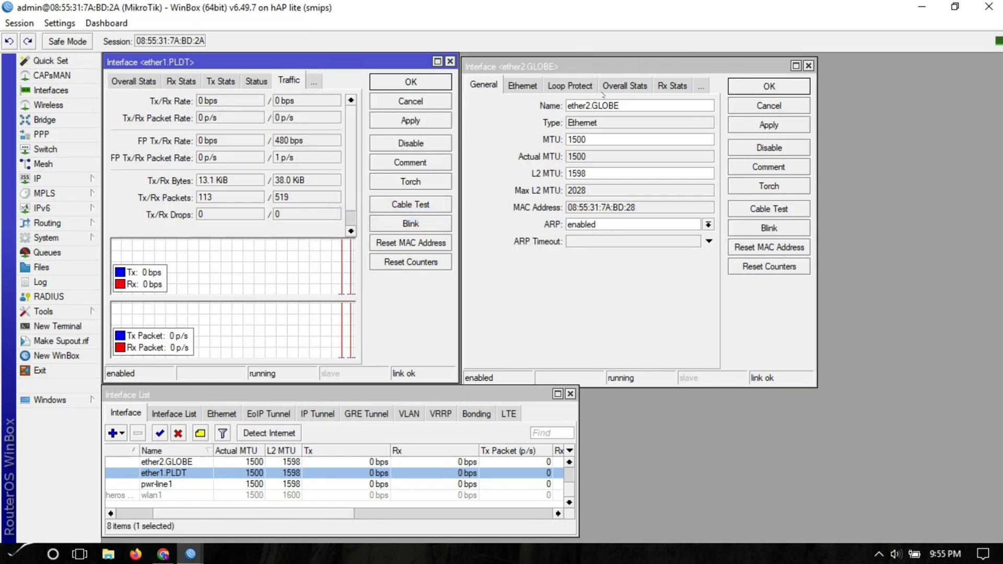
left_click(701, 85)
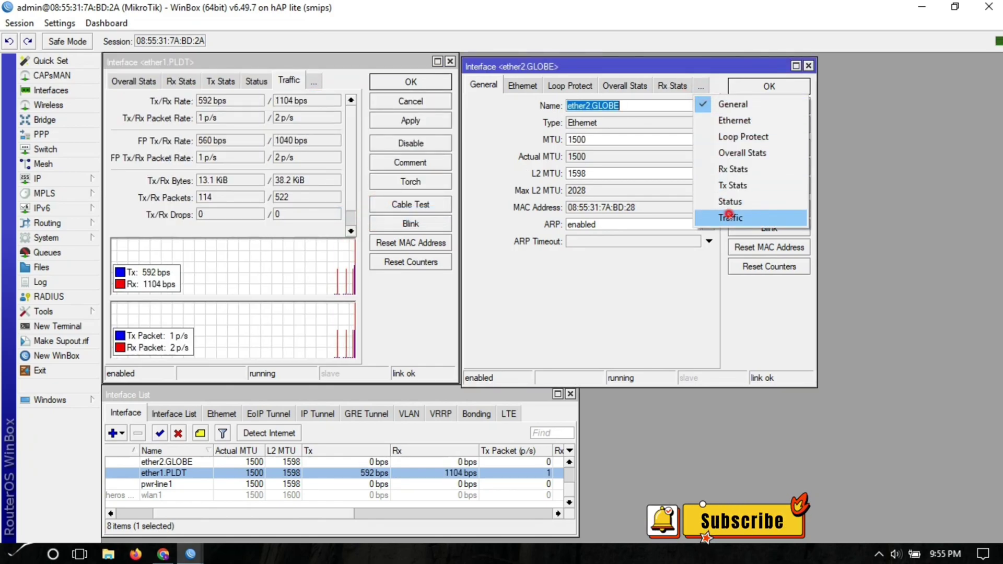
left_click(728, 216)
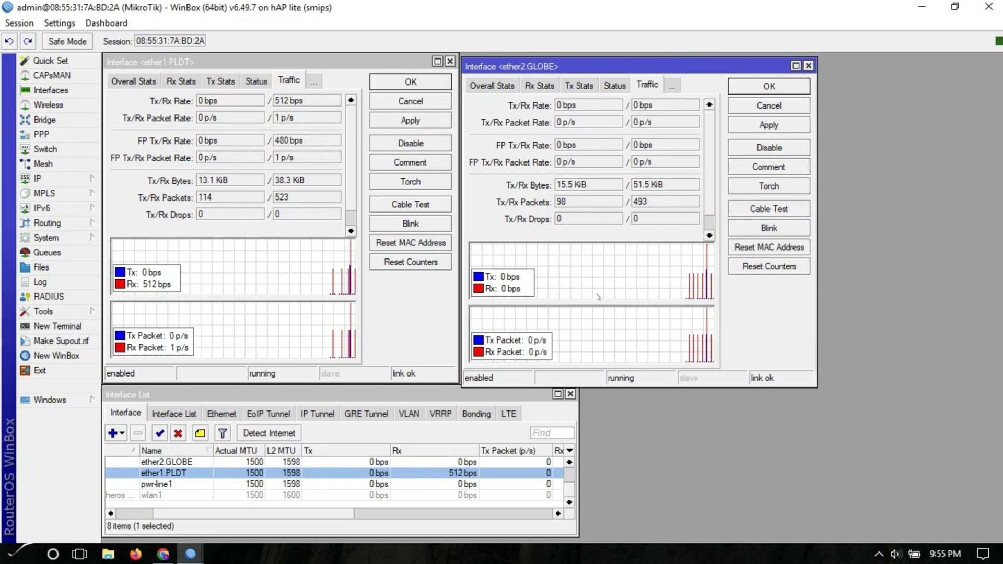
left_click_drag(587, 67, 585, 63)
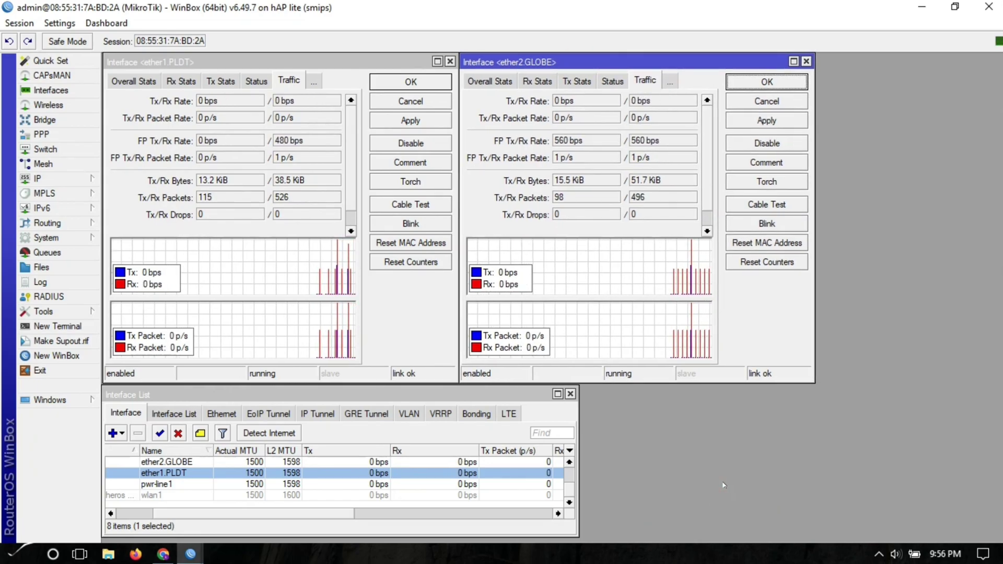
left_click(57, 326)
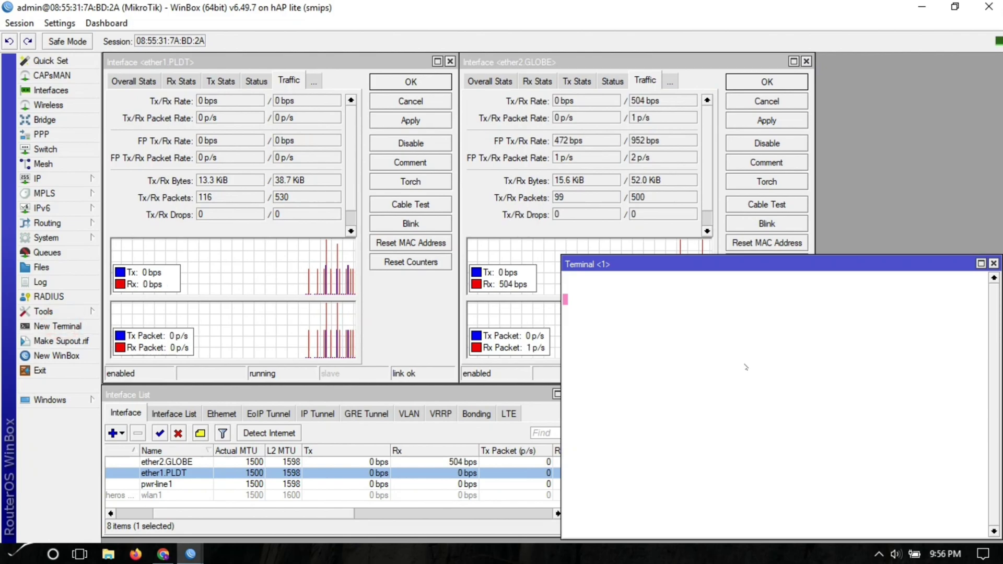
- Run ping google.com in the router terminal
type("ping google.co")
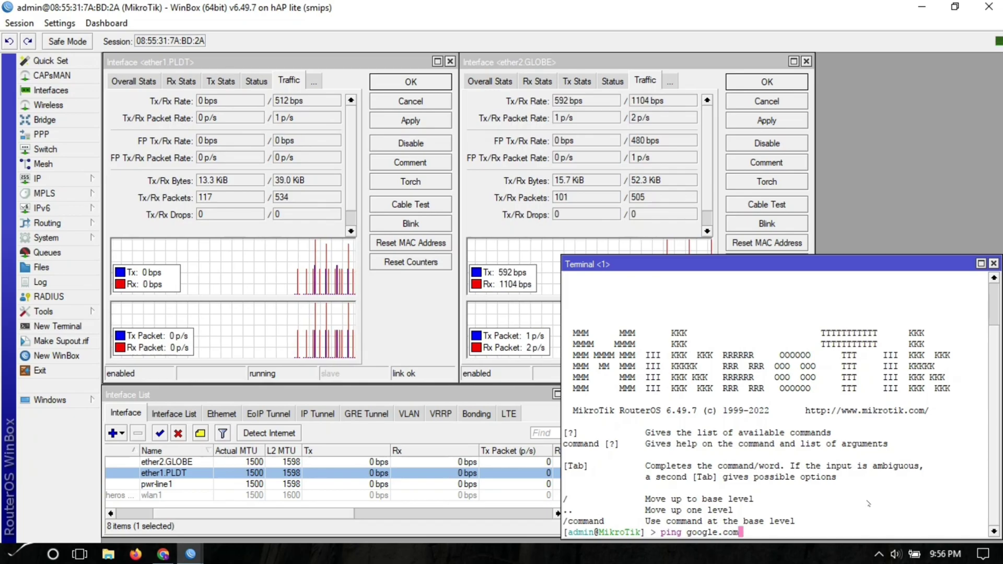
type("m")
key("Return")
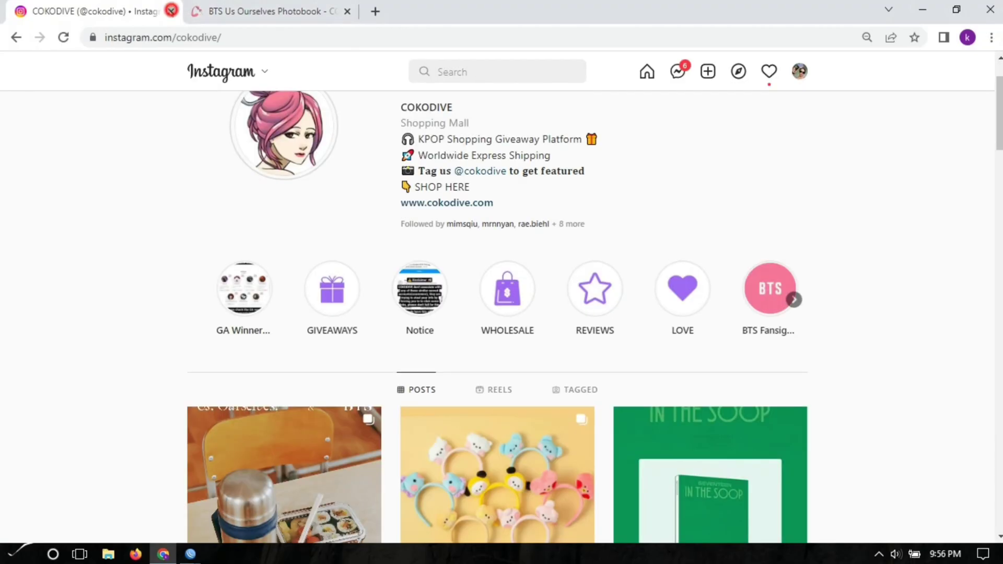
- Close the Instagram and BTS photobook tabs and load speedtest.net in a new tab
left_click(171, 16)
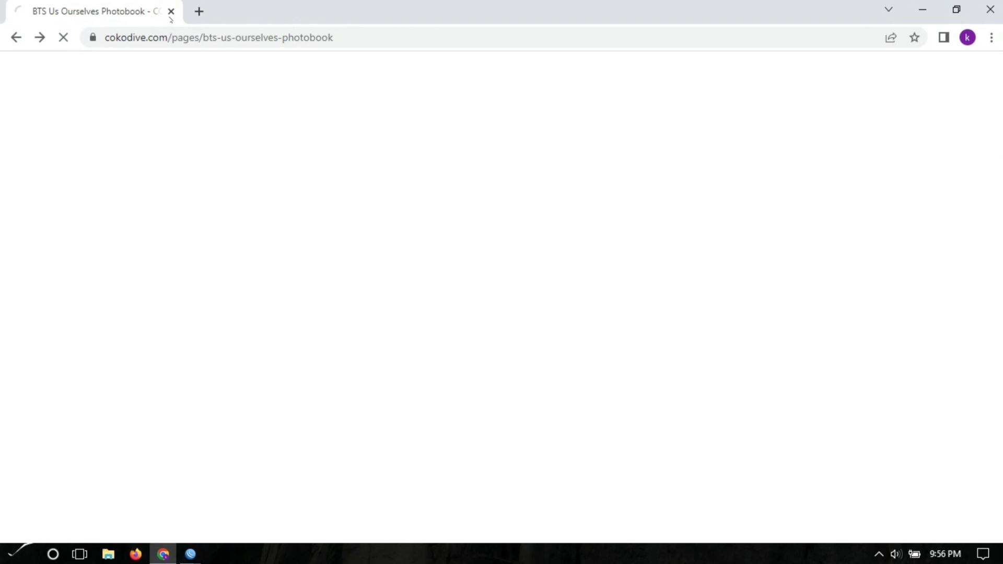
left_click(199, 11)
left_click(170, 11)
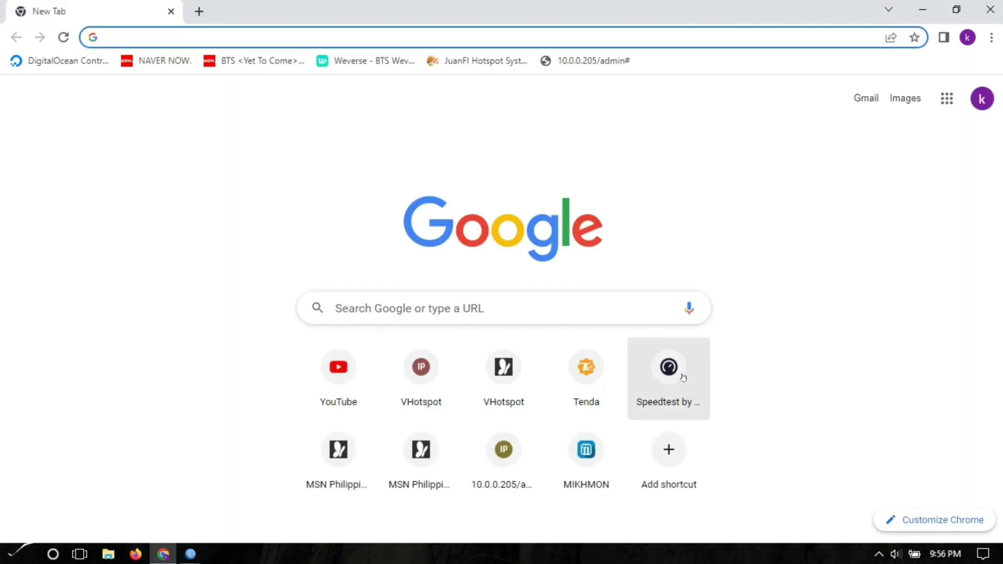
left_click(679, 377)
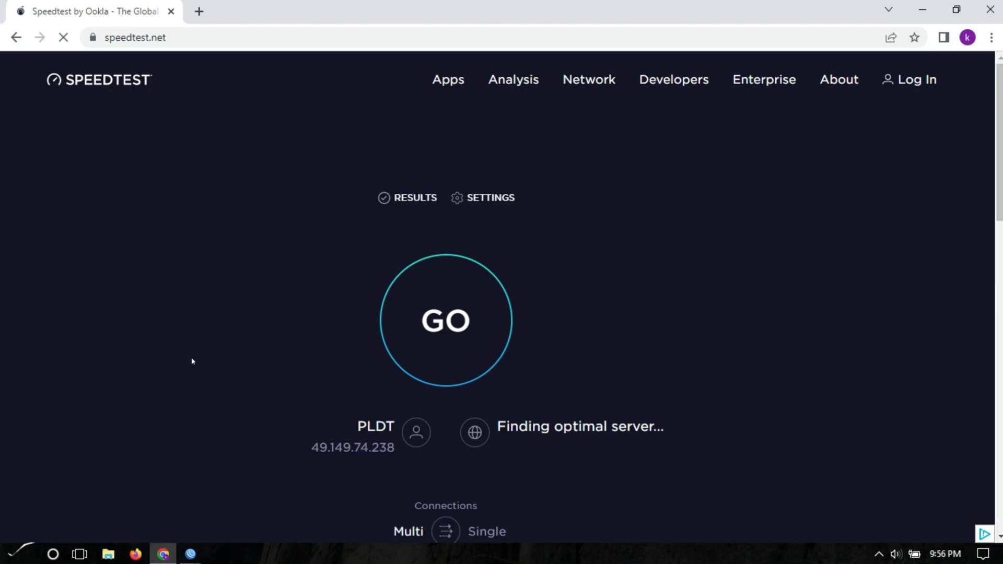
- Glance at the WinBox router session, then return to the Speedtest page
left_click(188, 555)
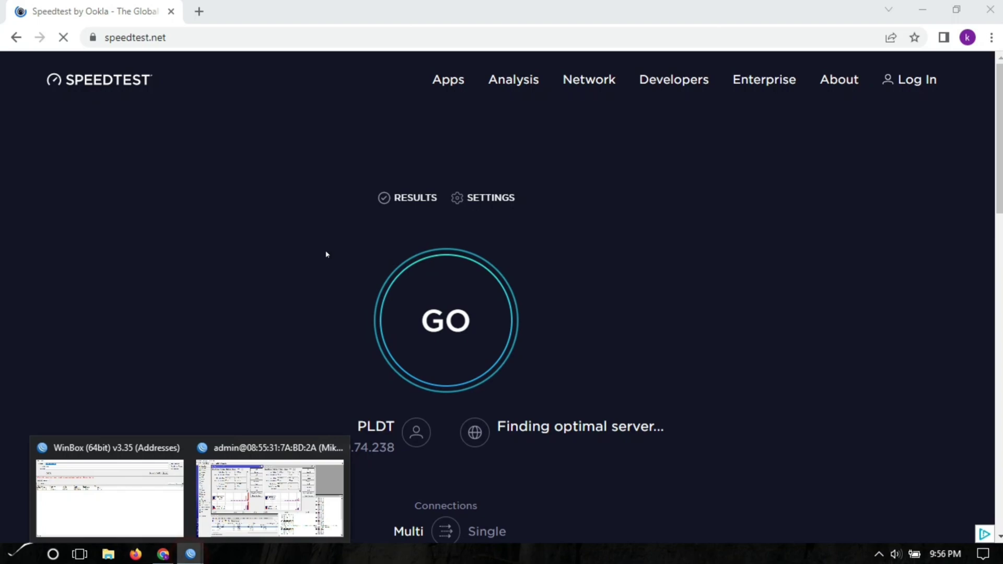
left_click(270, 496)
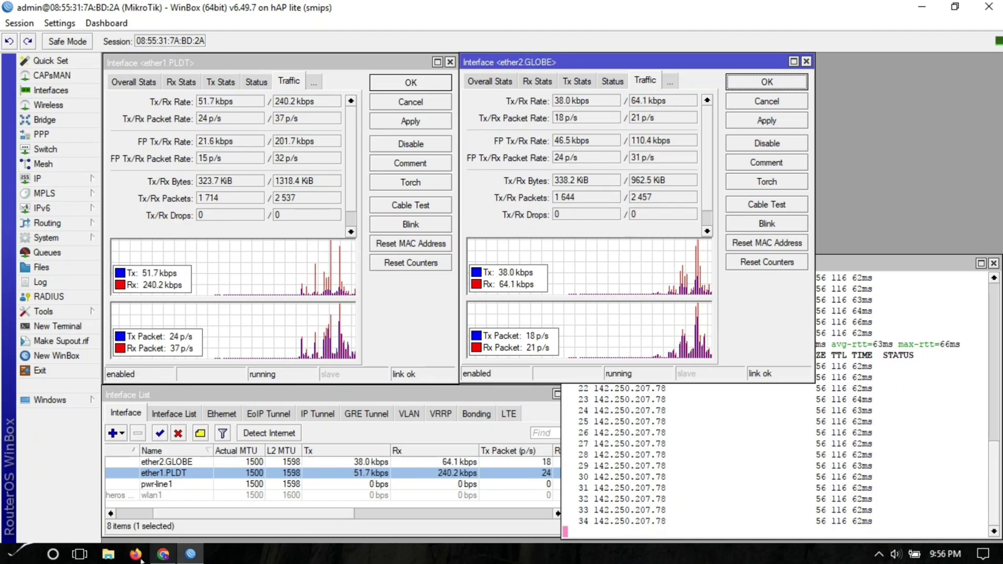
left_click(163, 554)
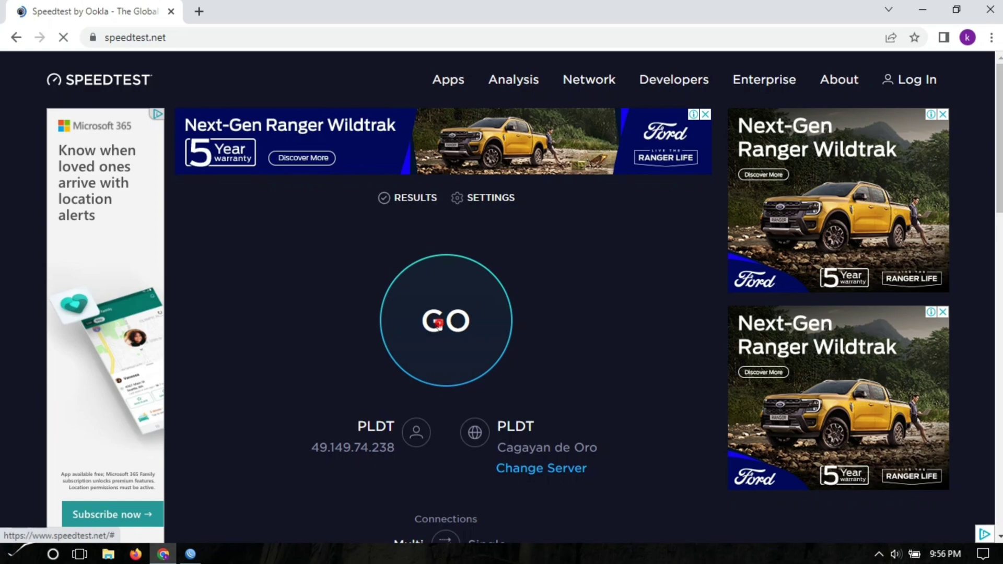
- Start a Speedtest run and watch ether1.PLDT and ether2.GLOBE traffic in WinBox
left_click(438, 323)
mouse_move(190, 554)
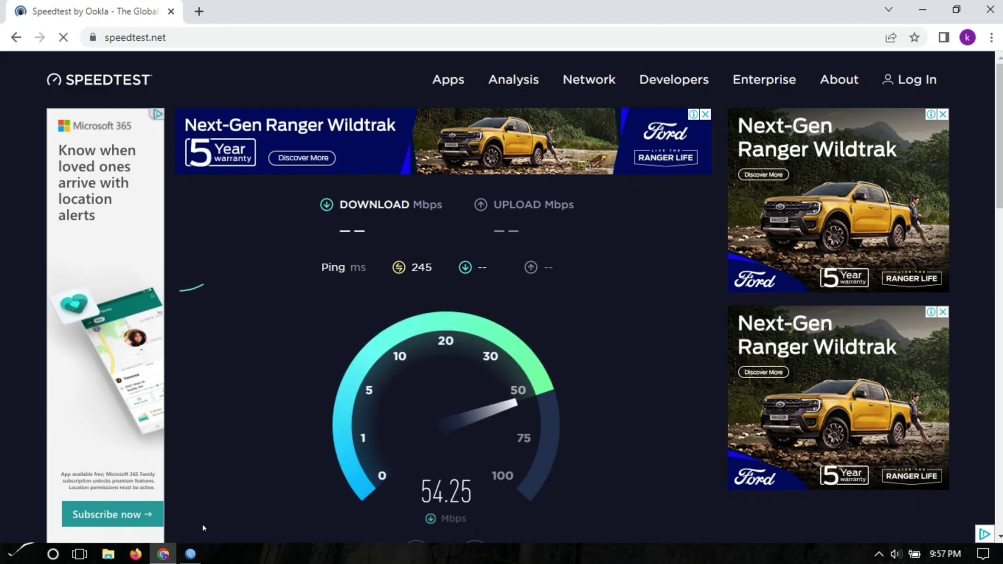
left_click(190, 554)
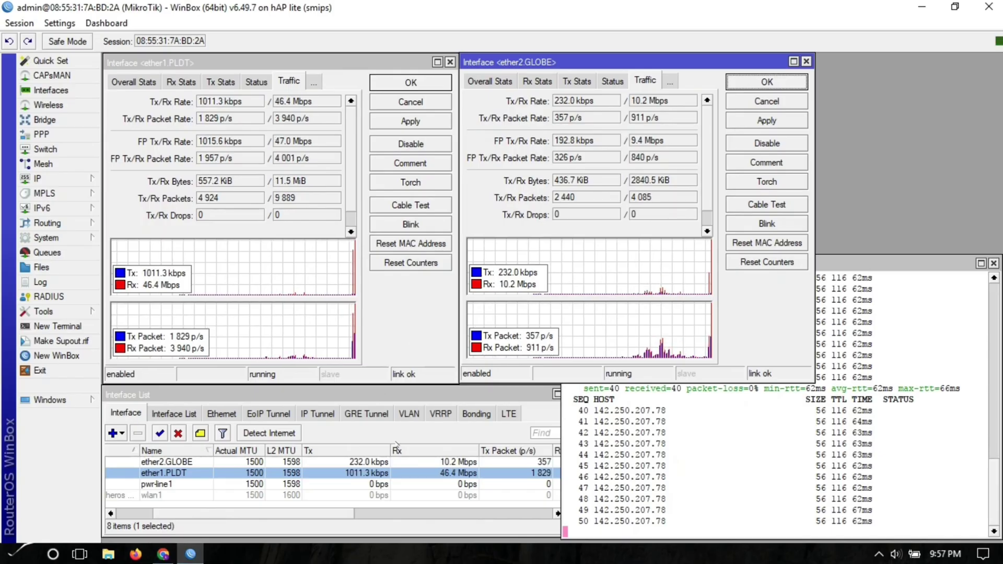
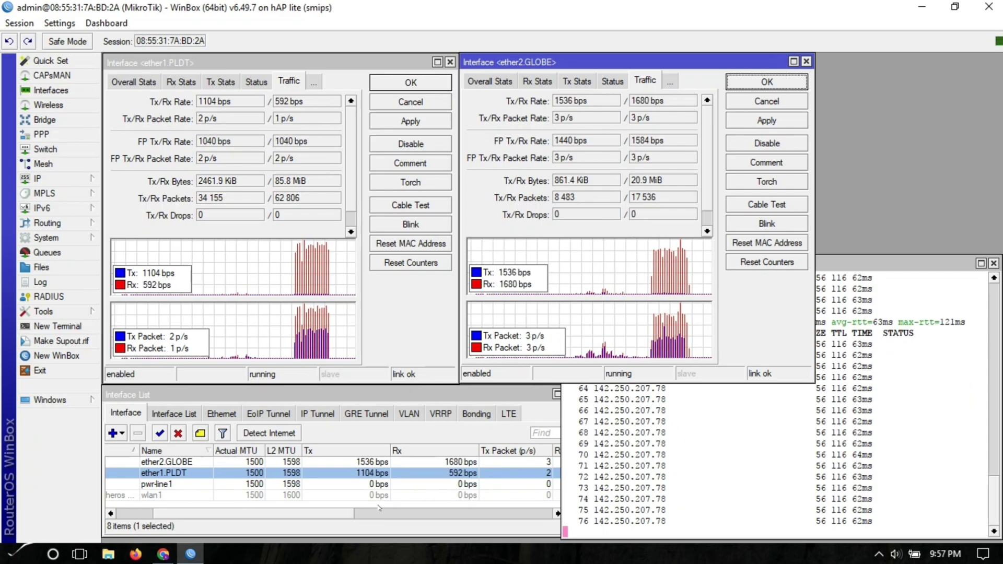
- Disable the ether1.PLDT interface so pings to 142.250.207.78 fail over to ether2.GLOBE
left_click(163, 553)
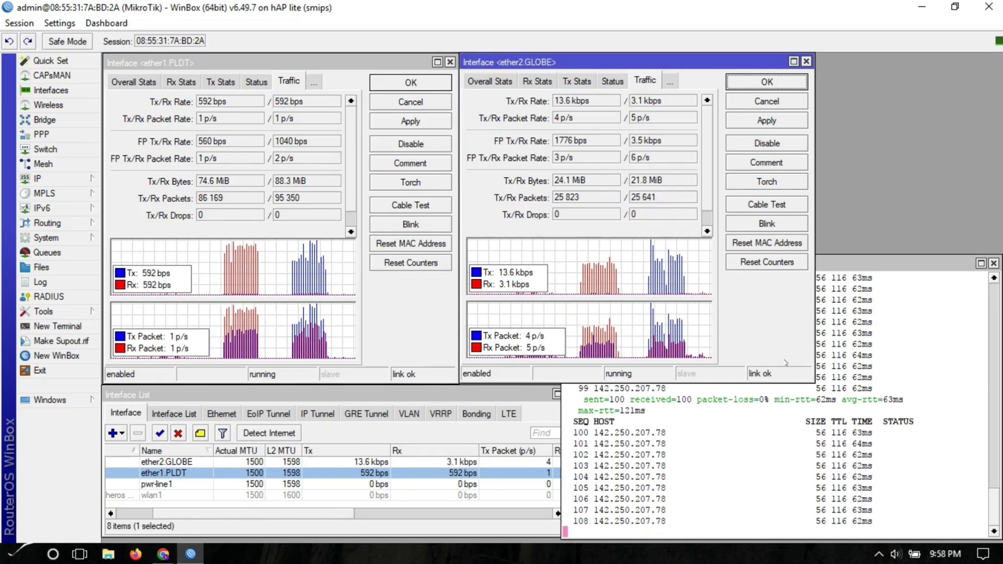
left_click(699, 63)
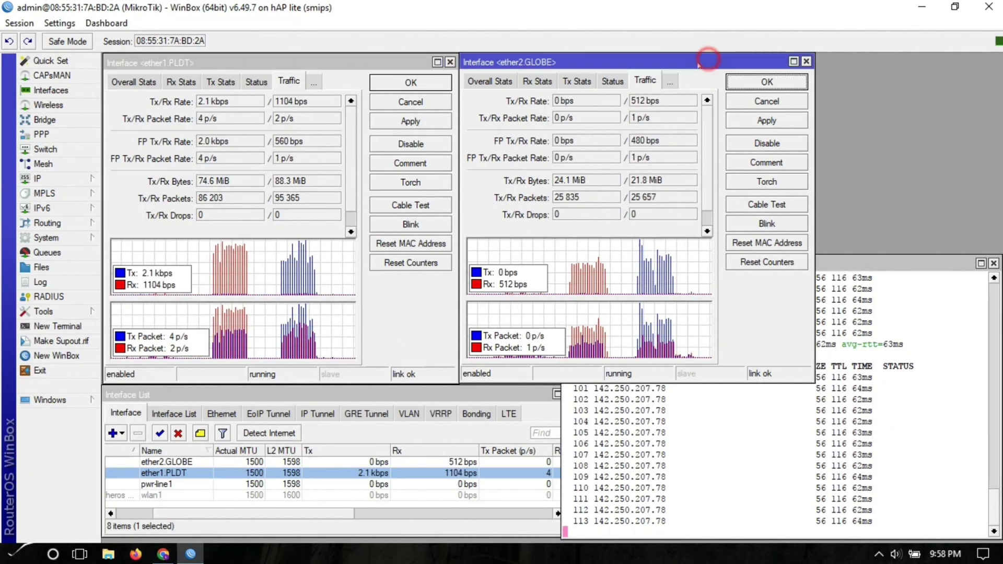
left_click(391, 155)
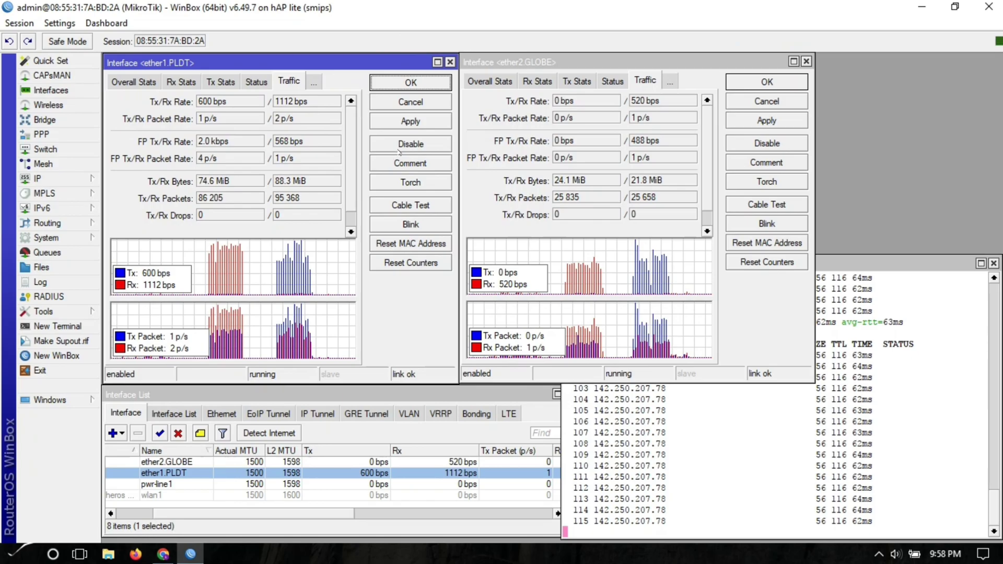
left_click(401, 149)
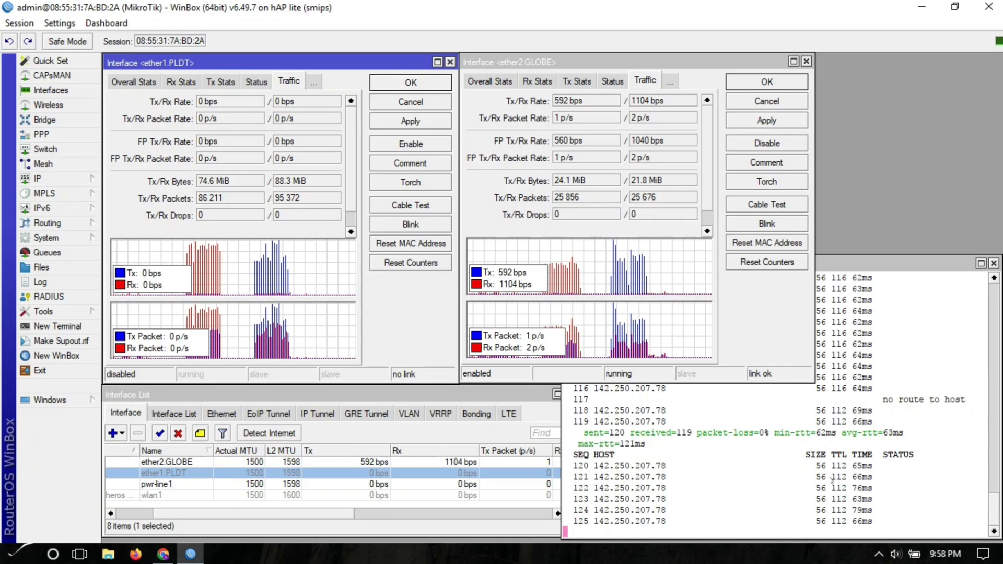
- Run a Speedtest over Globe and watch ether2.GLOBE receive about 13.6 Mbps while PLDT idles
left_click(163, 554)
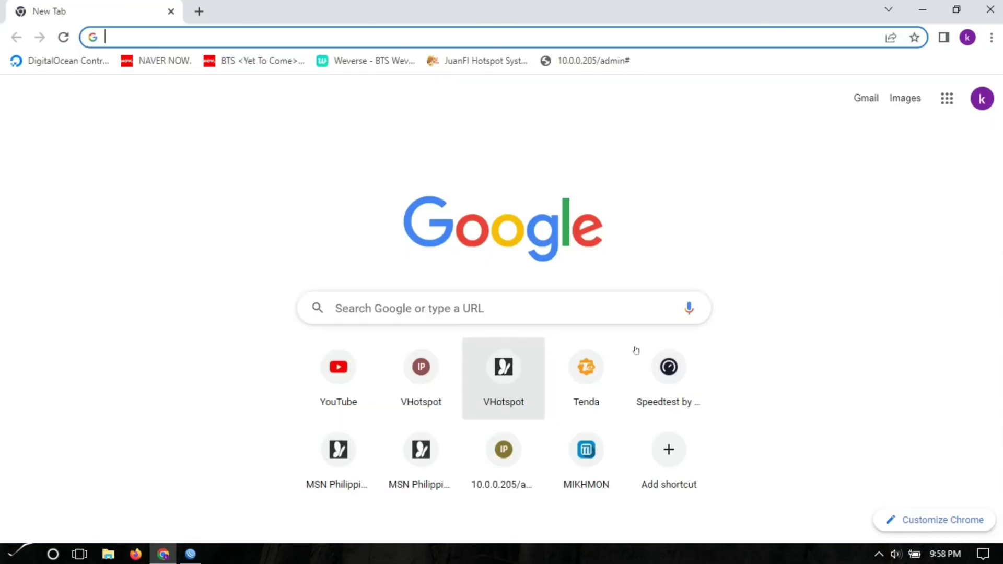
left_click(666, 368)
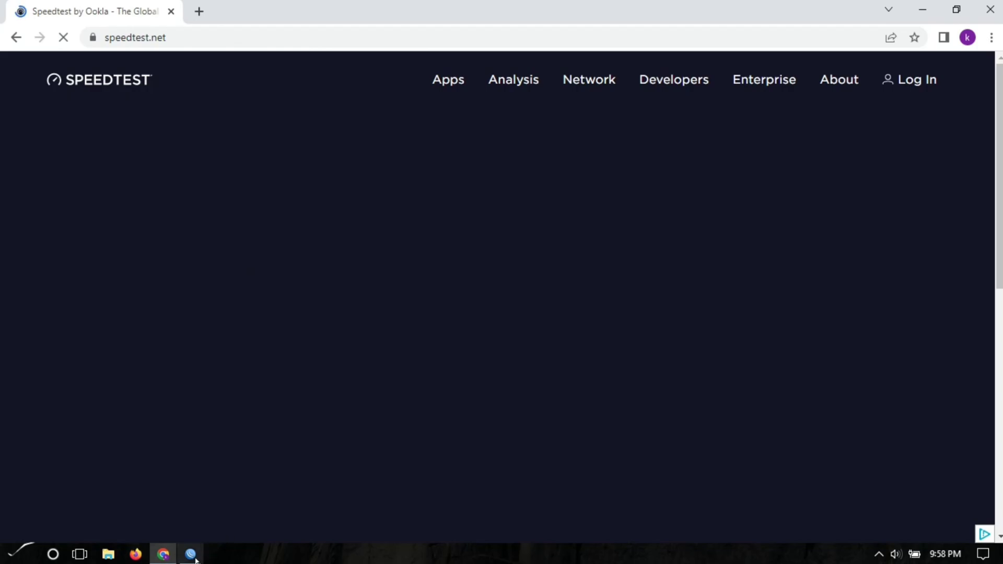
left_click(190, 554)
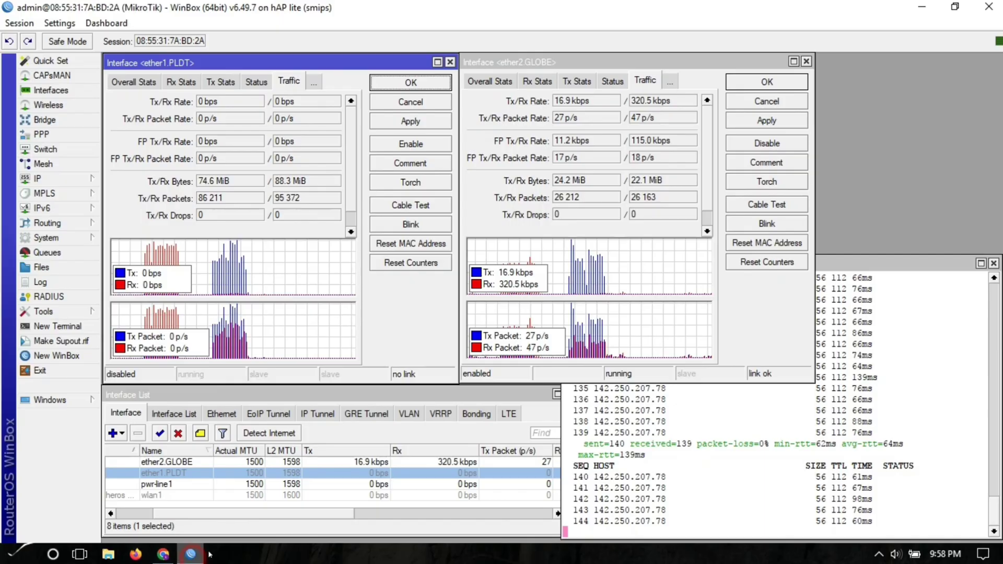
left_click(164, 554)
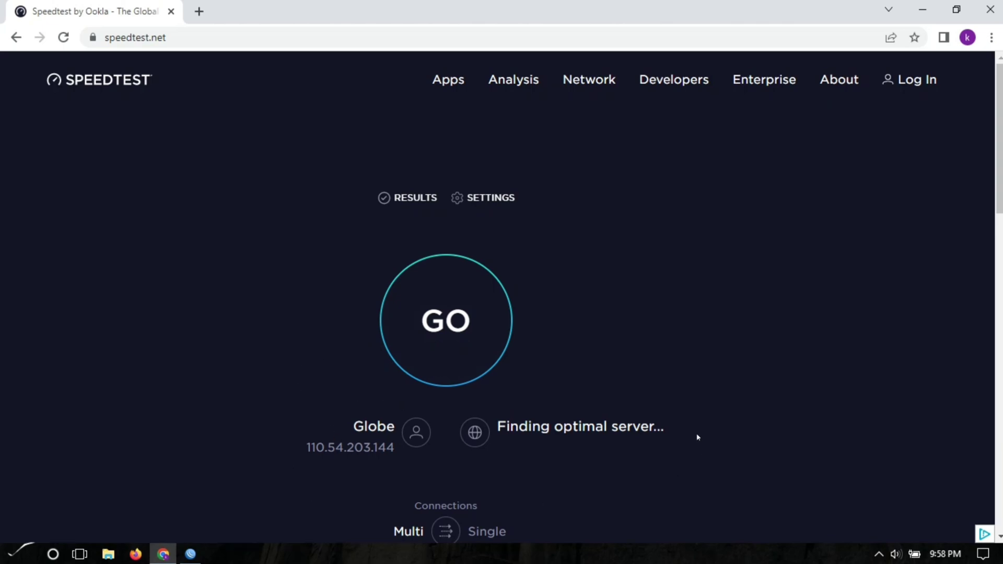
left_click(436, 321)
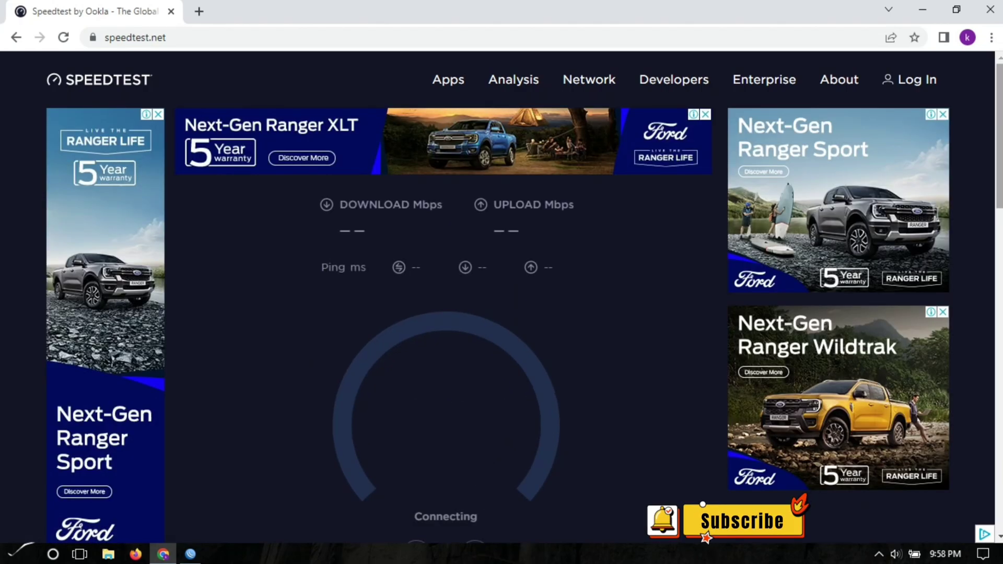
scroll(705, 329, "down", 1)
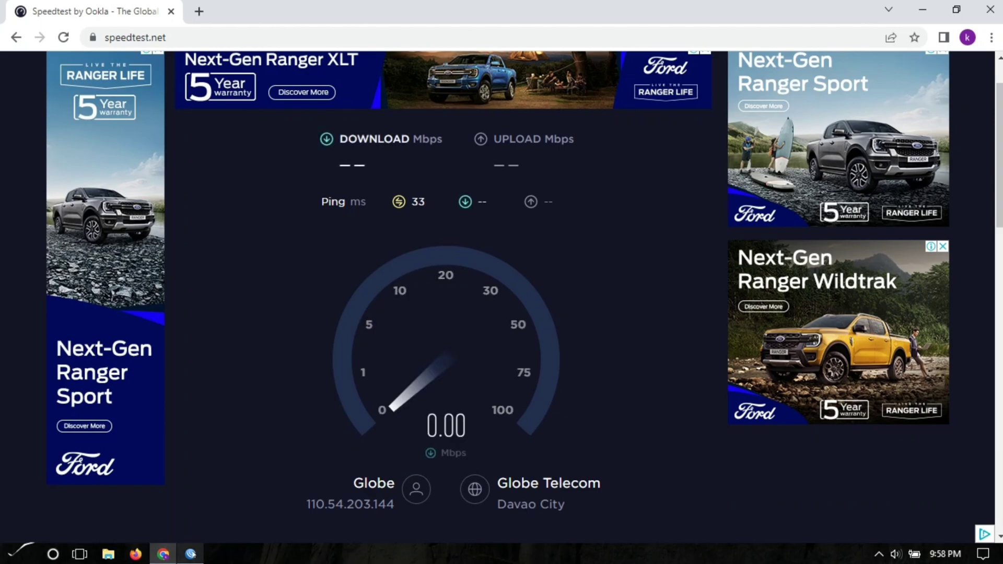
mouse_move(193, 554)
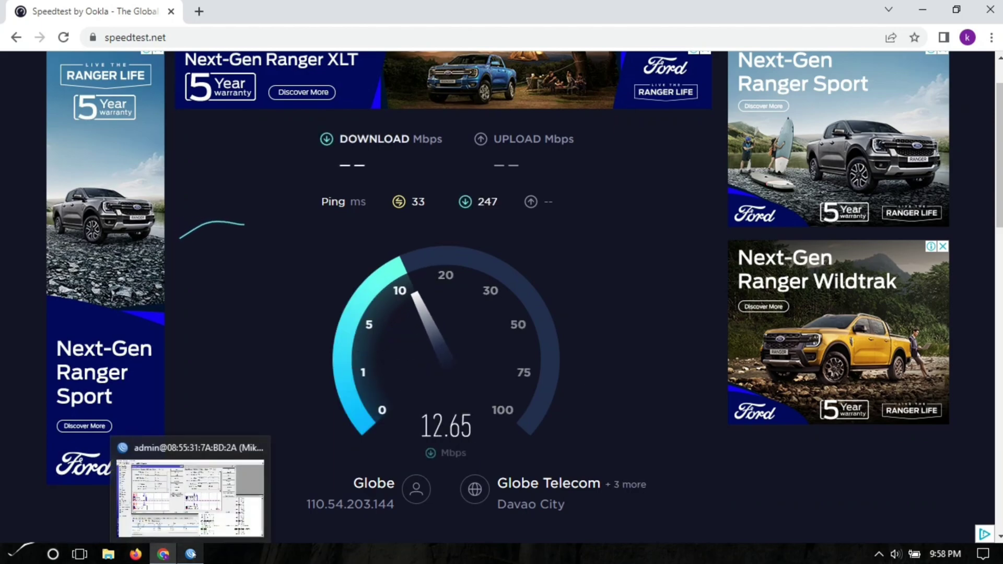
left_click(190, 554)
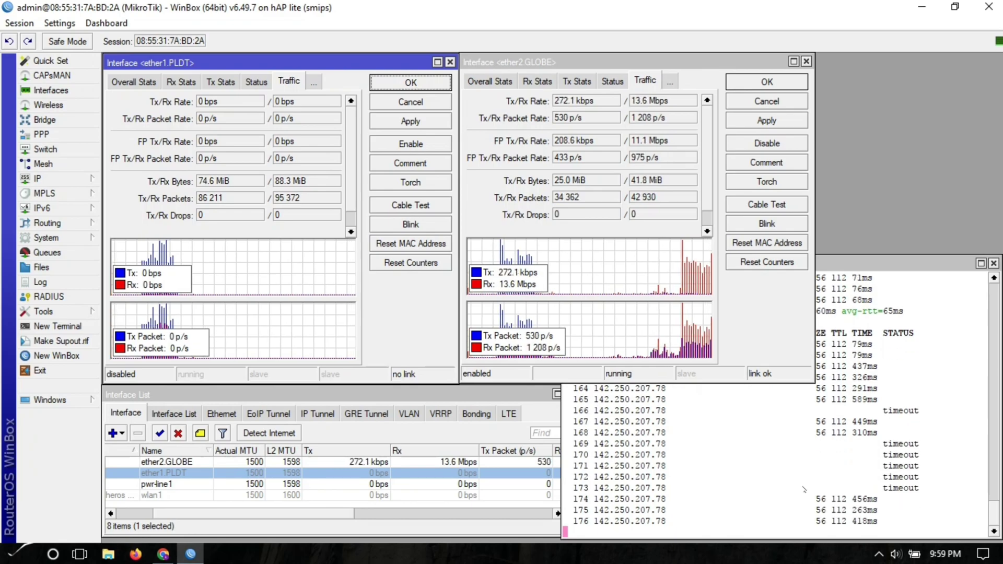
- Compare the Globe Speedtest result (10.18 Mbps down, 12.69 up) with WinBox interface traffic
left_click(163, 554)
left_click(190, 554)
left_click(163, 554)
left_click(189, 554)
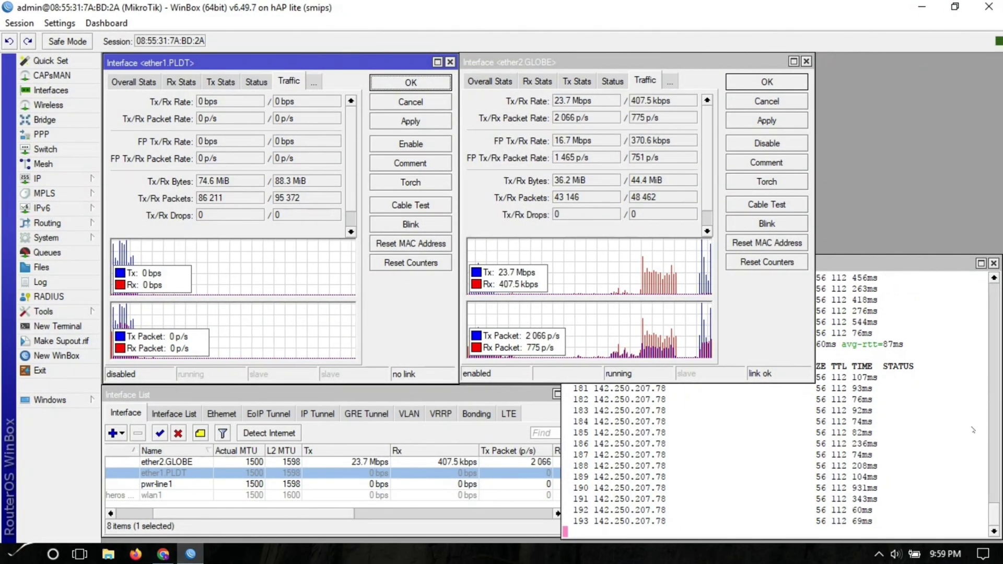
key("alt+Tab")
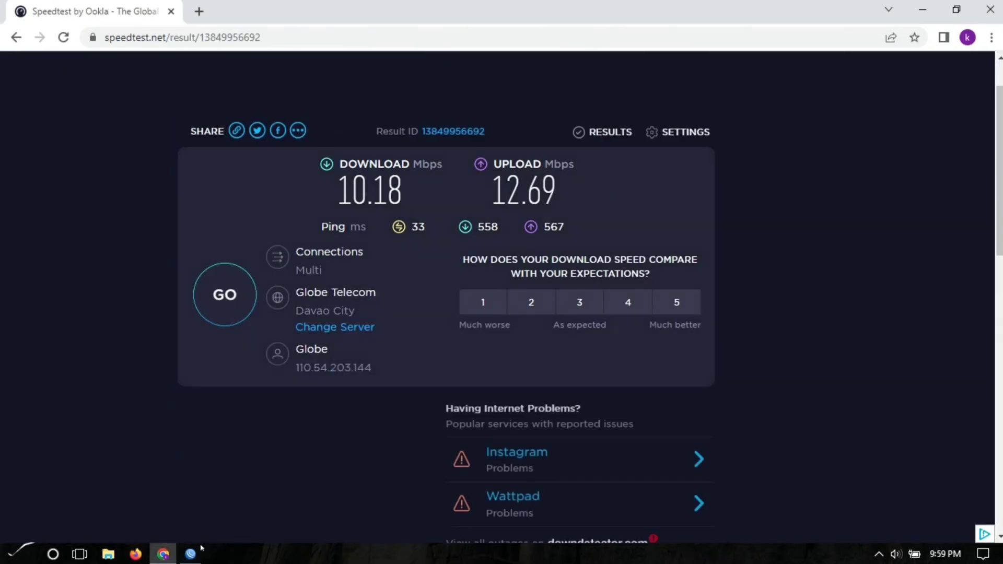
left_click(190, 554)
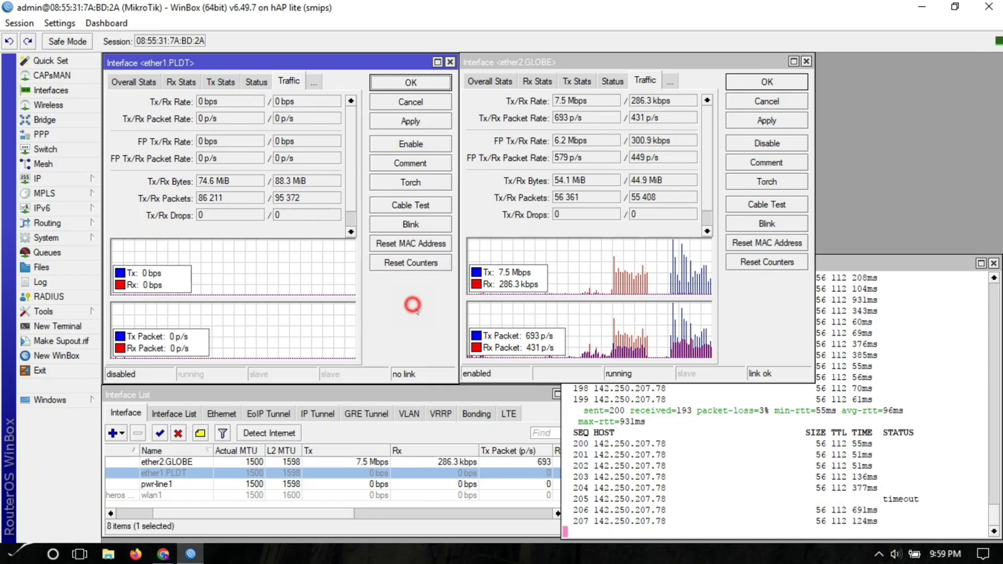
- Re-enable ether1.PLDT and disable ether2.GLOBE so only PLDT carries traffic
left_click(761, 314)
left_click(412, 142)
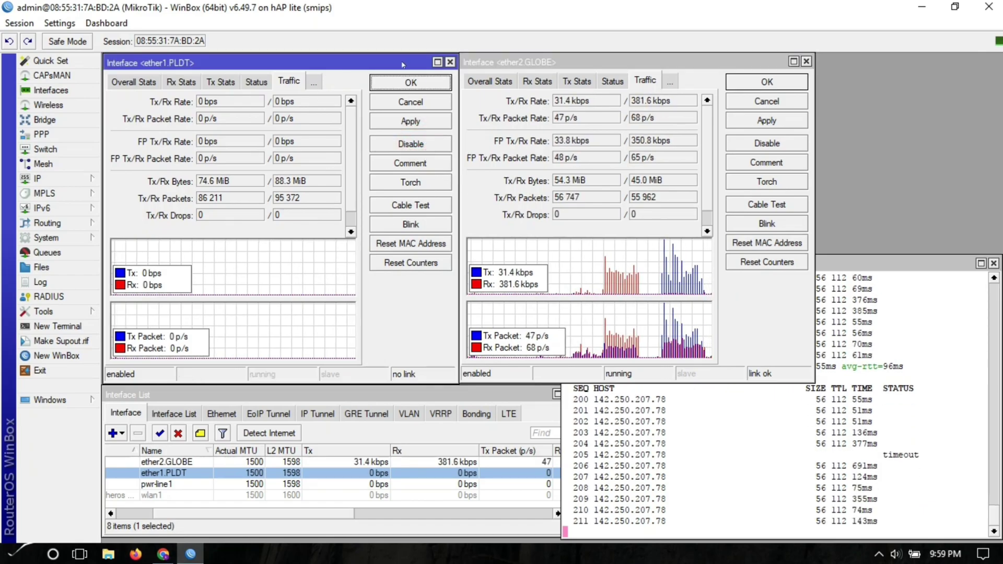
left_click(418, 323)
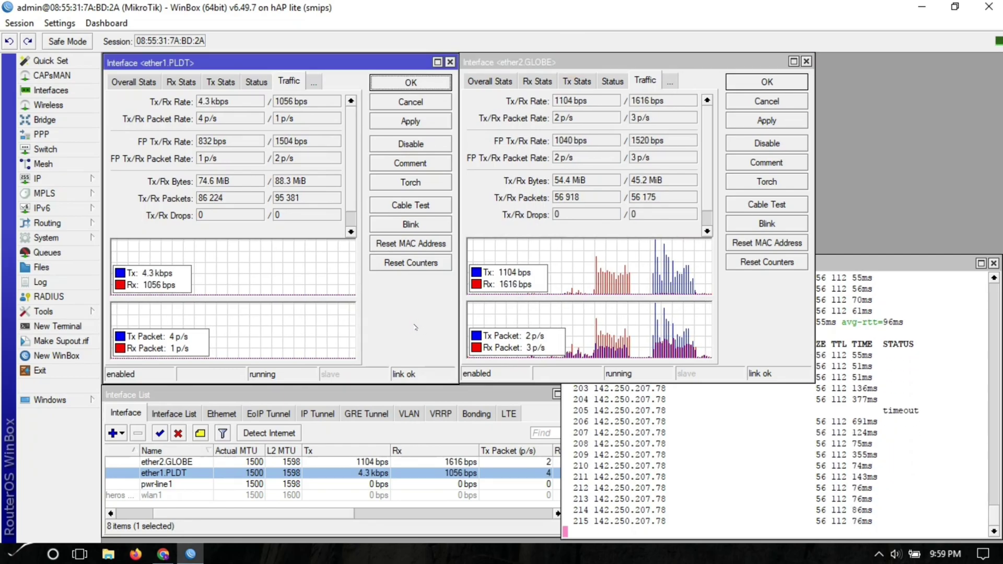
left_click(762, 332)
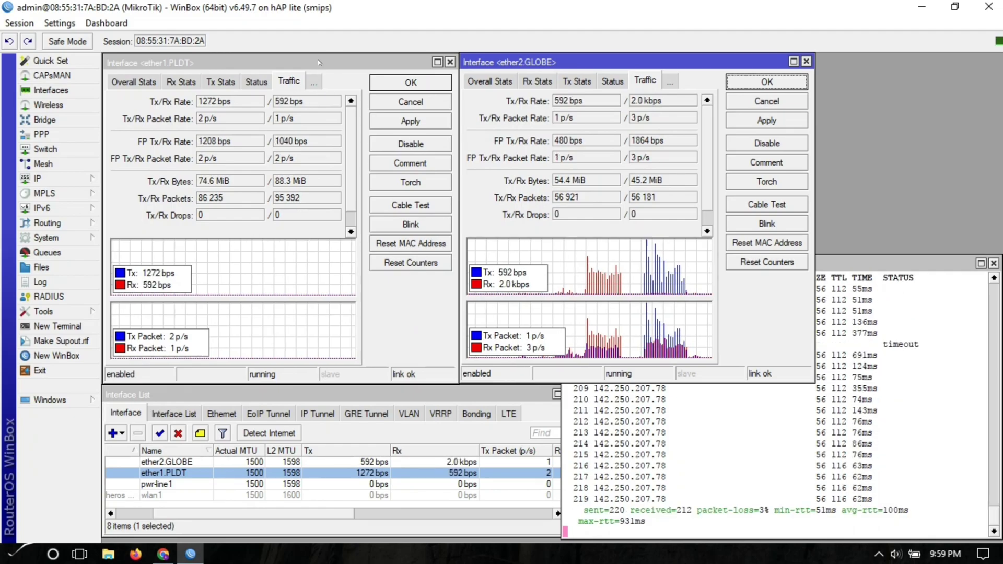
left_click(335, 92)
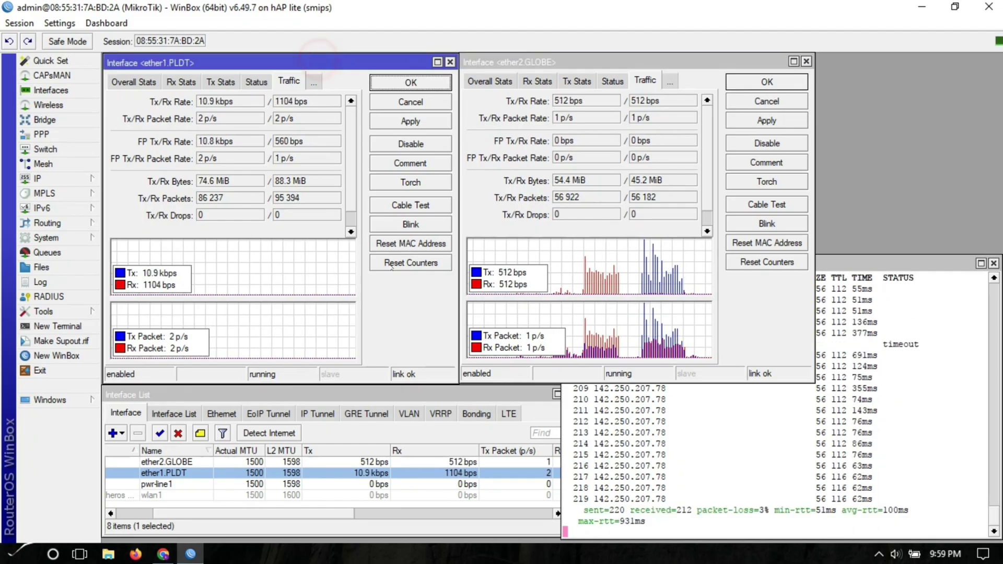
left_click(767, 141)
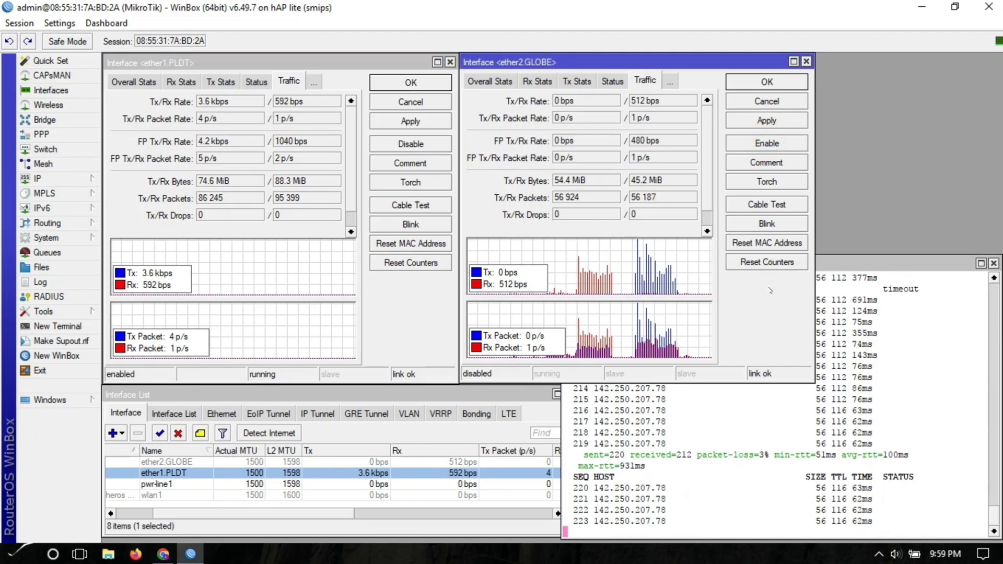
left_click(397, 322)
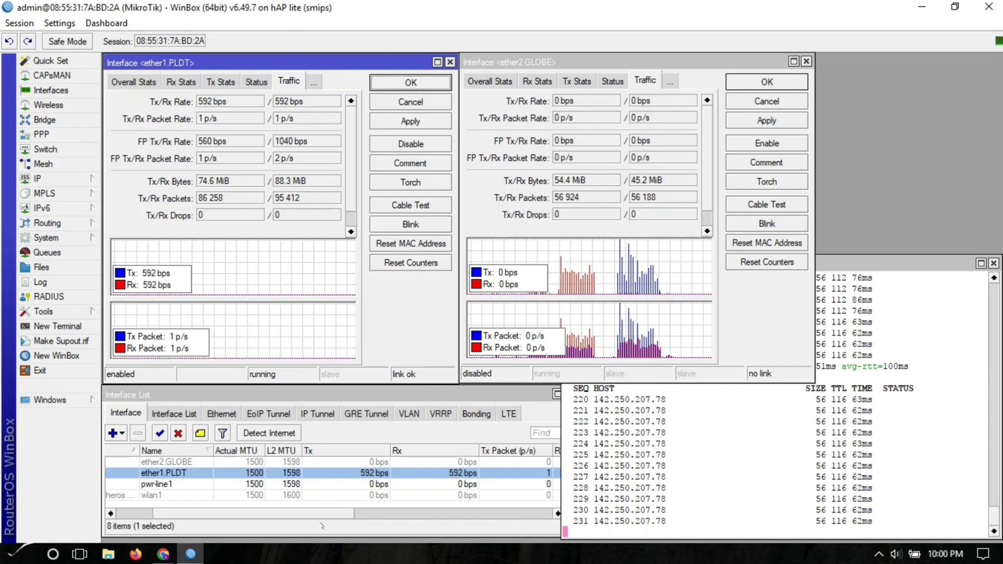
left_click(163, 554)
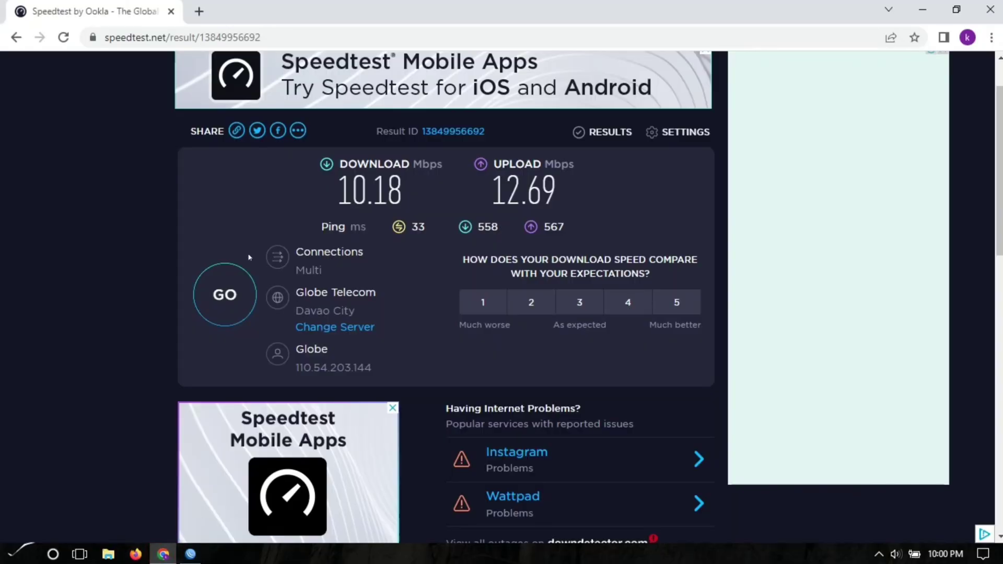
- Start a fresh Speedtest in a new tab over PLDT, reaching 47.80 Mbps download
left_click(199, 11)
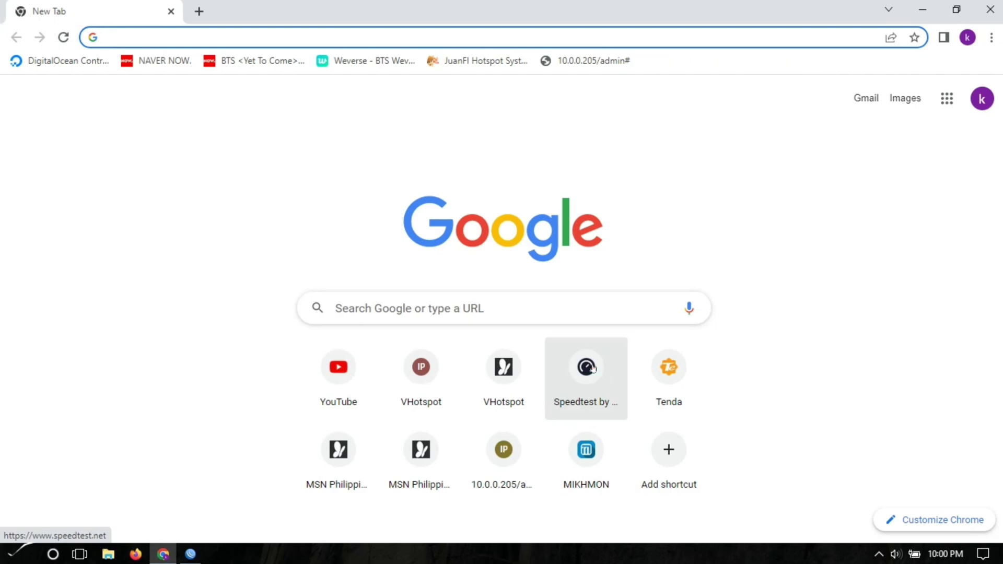
left_click(586, 374)
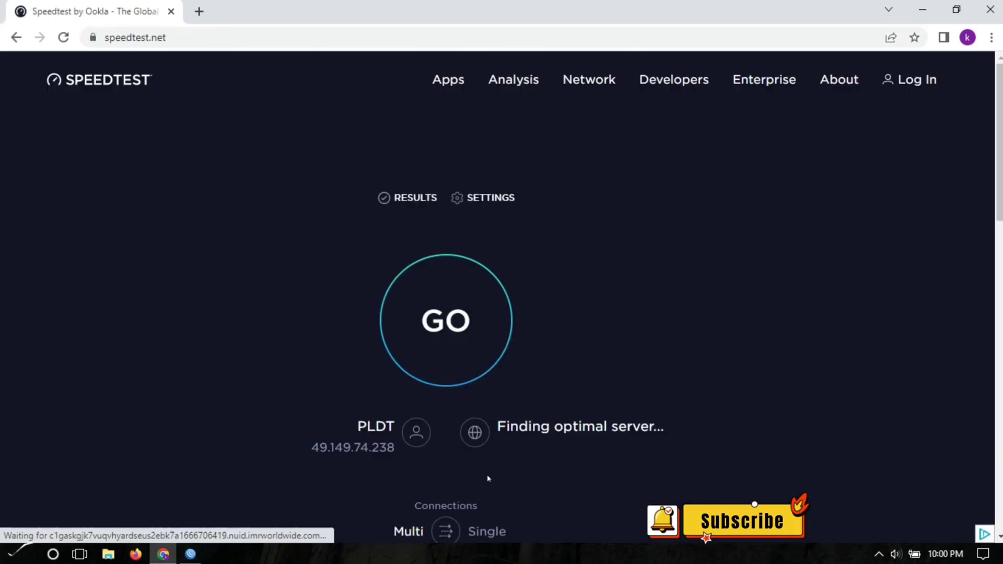
left_click(450, 323)
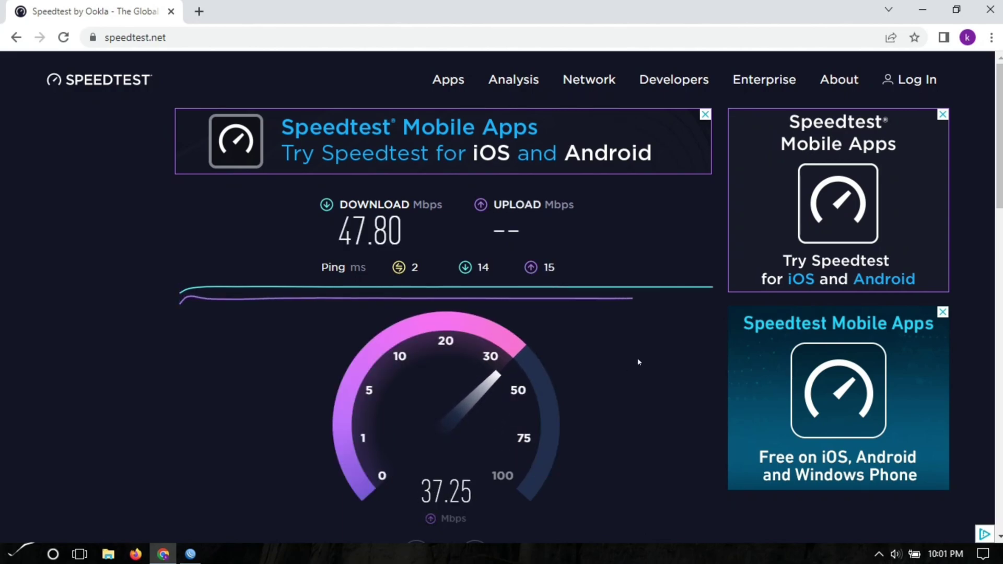
key("alt+Tab")
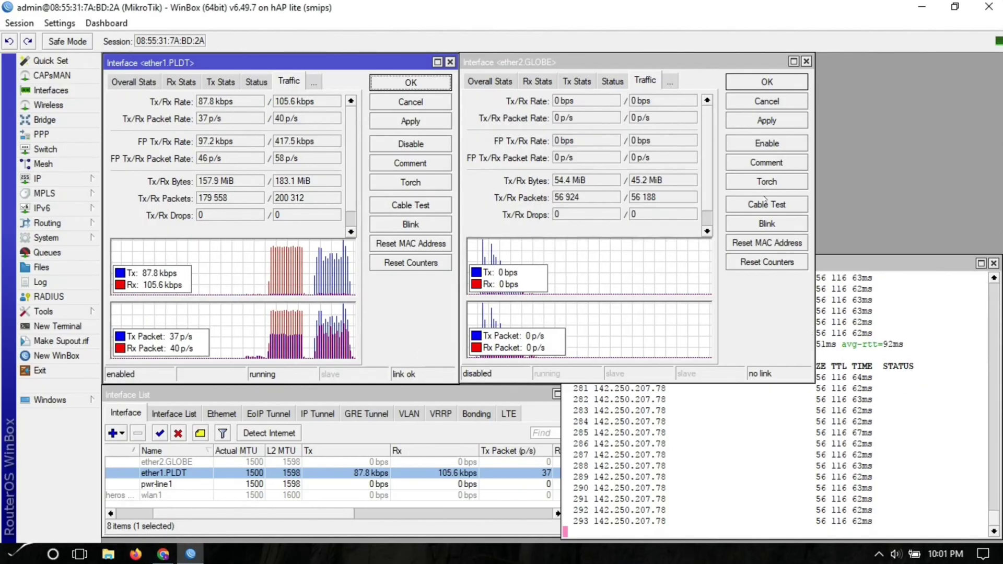
- Re-enable ether2.GLOBE and view the PLDT result: 47.80 down, 38.22 up, 2 ms ping
left_click(750, 298)
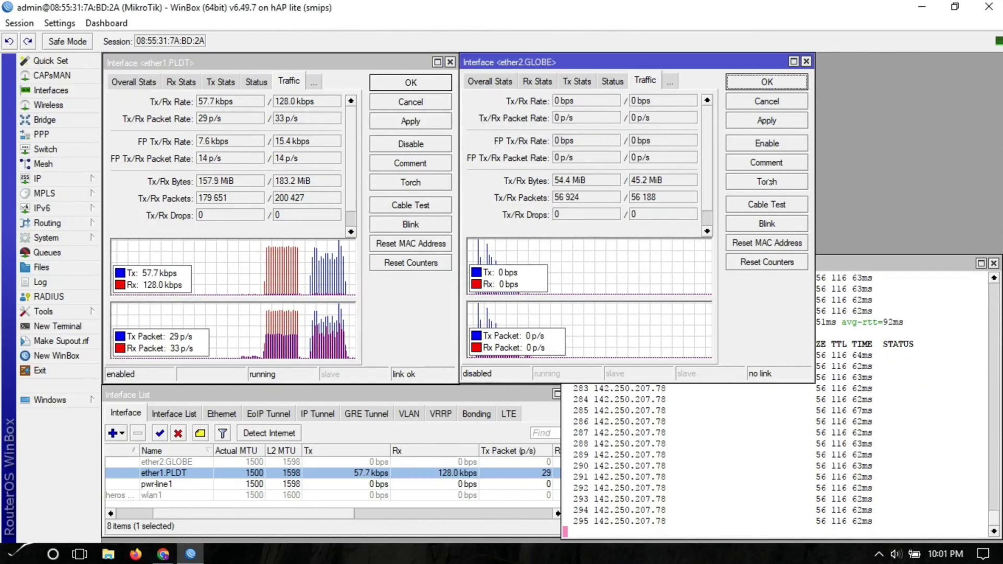
left_click(778, 144)
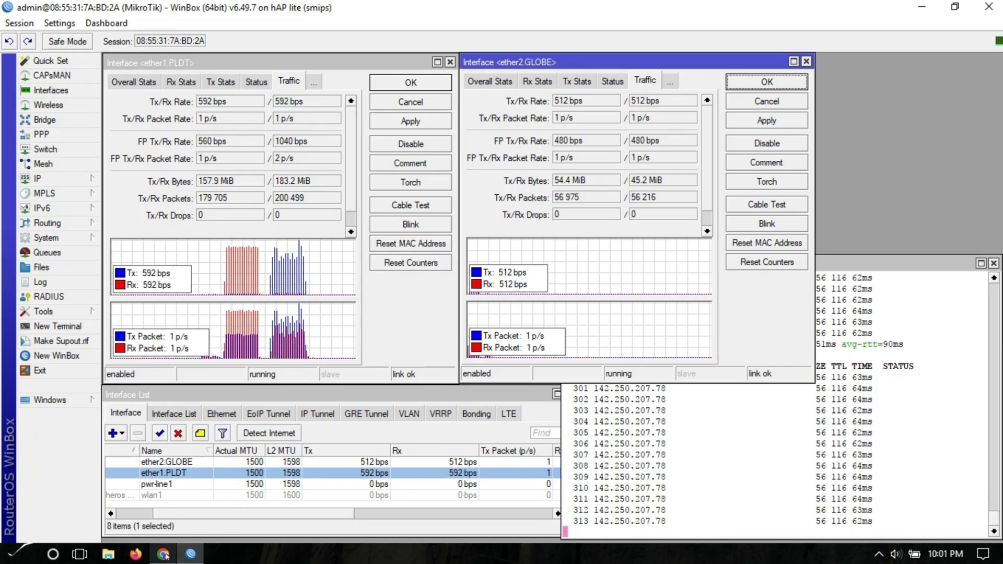
mouse_move(163, 554)
left_click(219, 516)
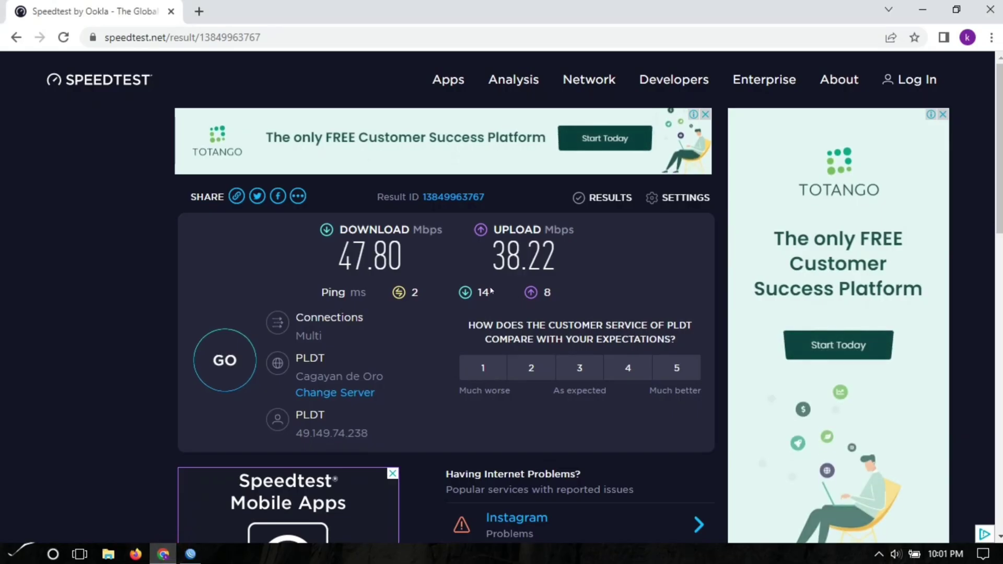
- Replace the old result tab and rerun Speedtest over PLDT: 57.52 Mbps down, 39.91 up
left_click(199, 11)
left_click(170, 11)
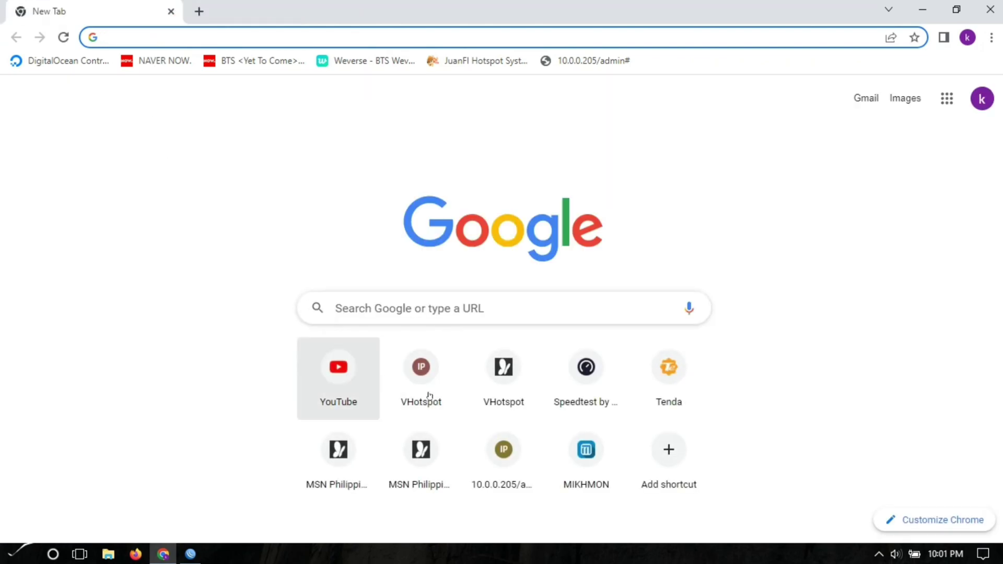
left_click(584, 370)
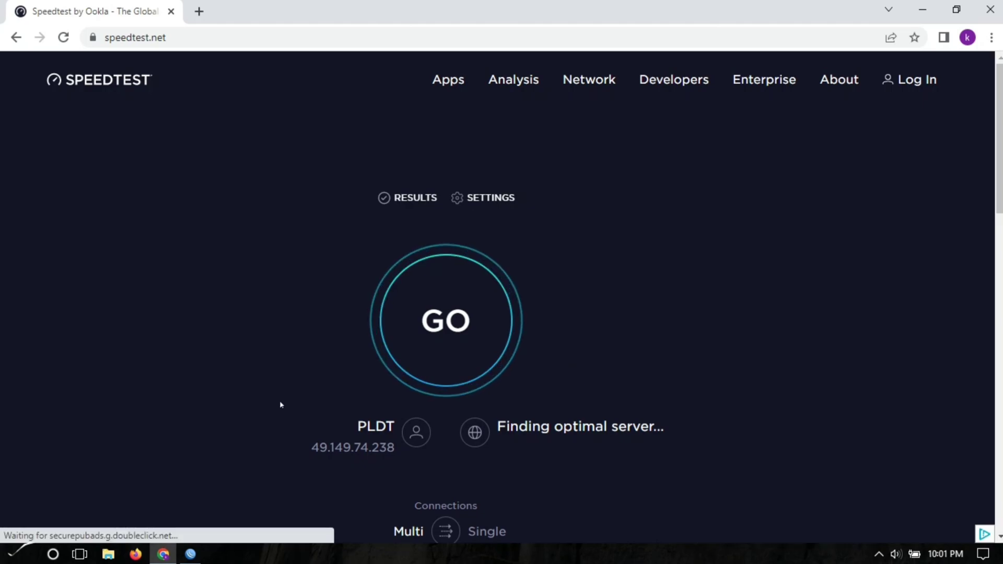
left_click(445, 321)
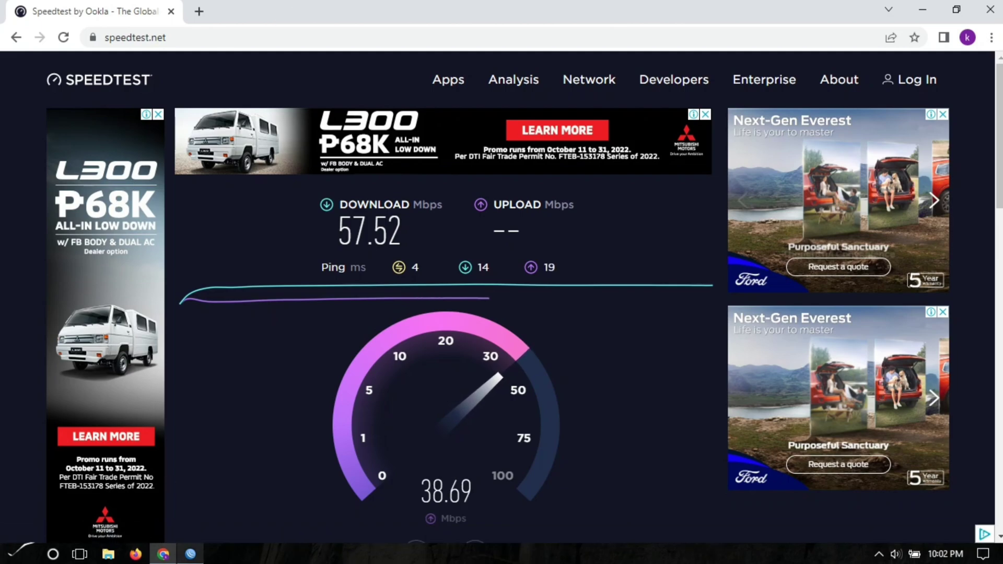
left_click(190, 555)
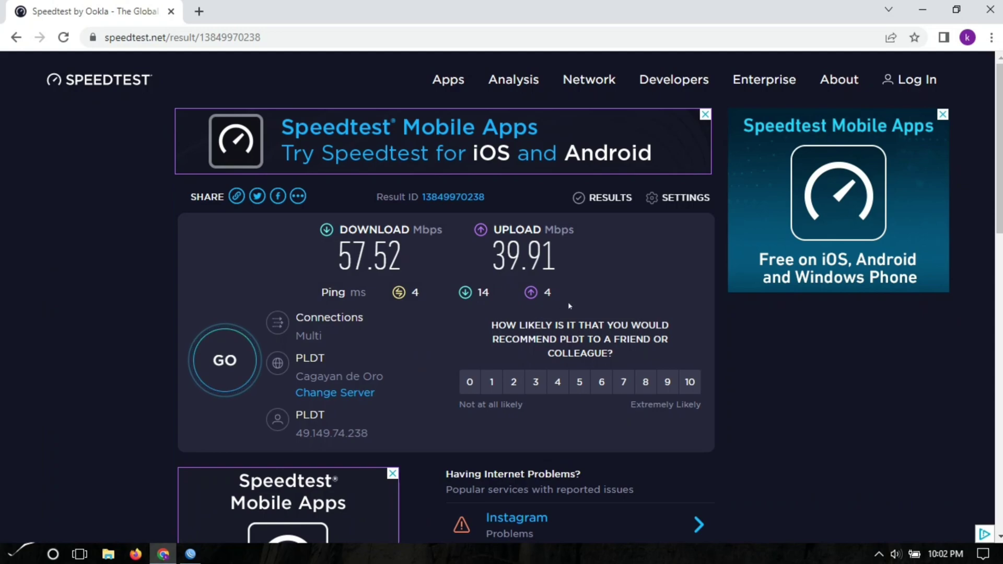
left_click(204, 553)
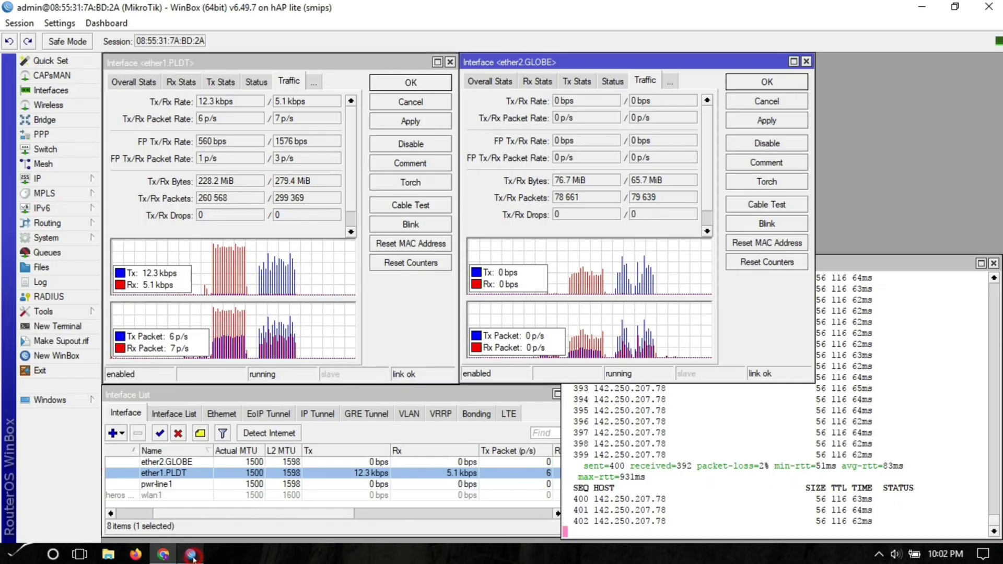